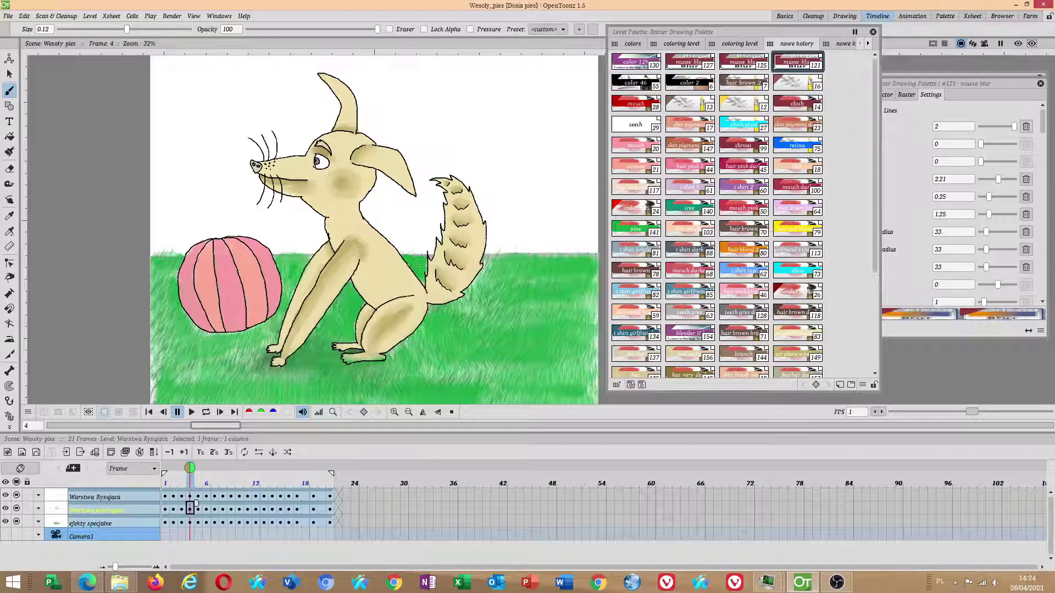
- Check the version and build information of the installed OpenToonz, closing the information window when done
drag(455, 295, 372, 233)
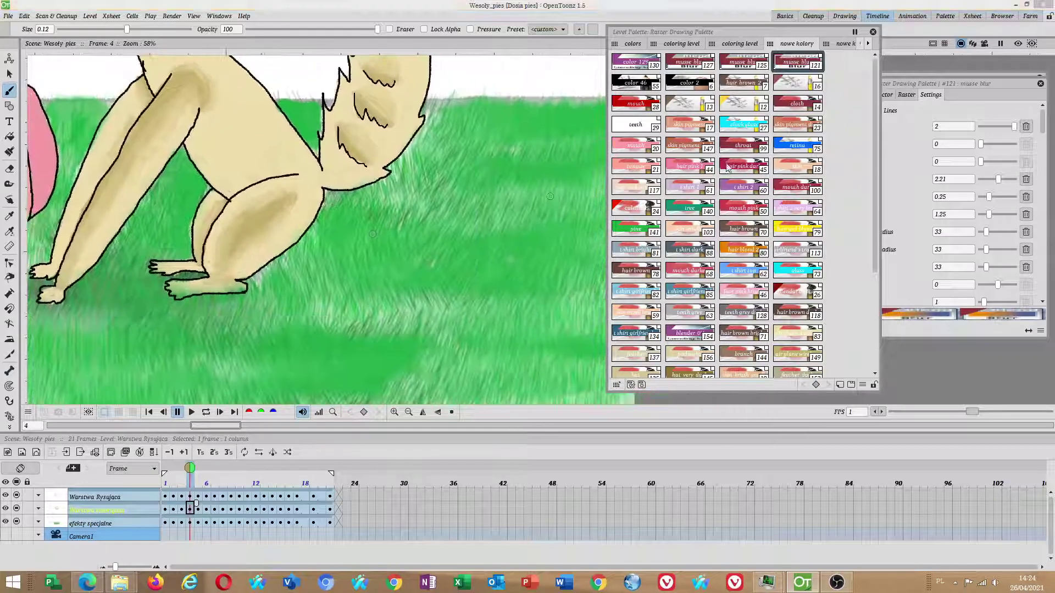
scroll(312, 208, down, 5)
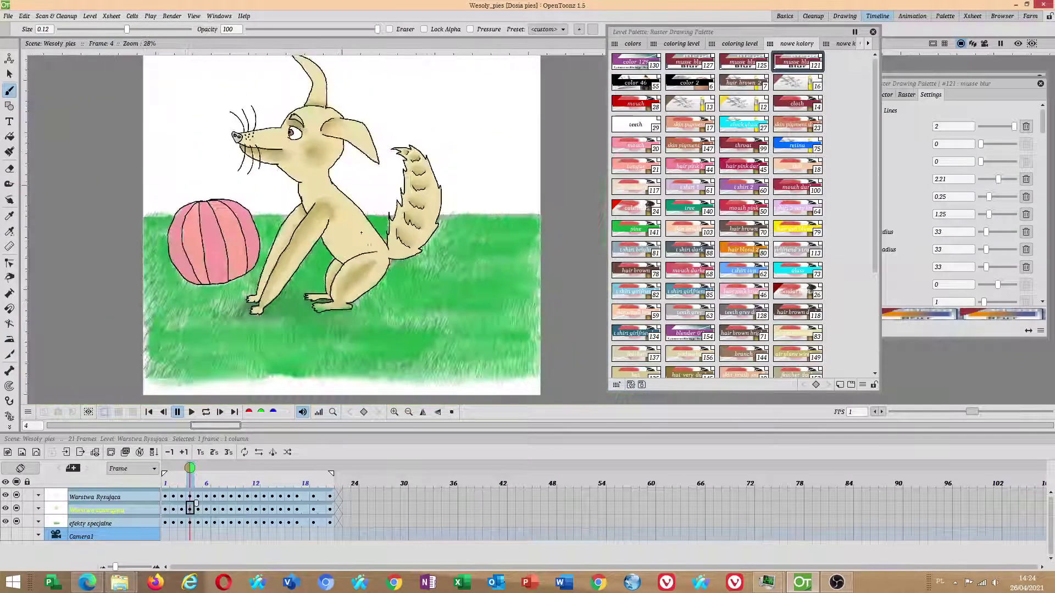
click(244, 15)
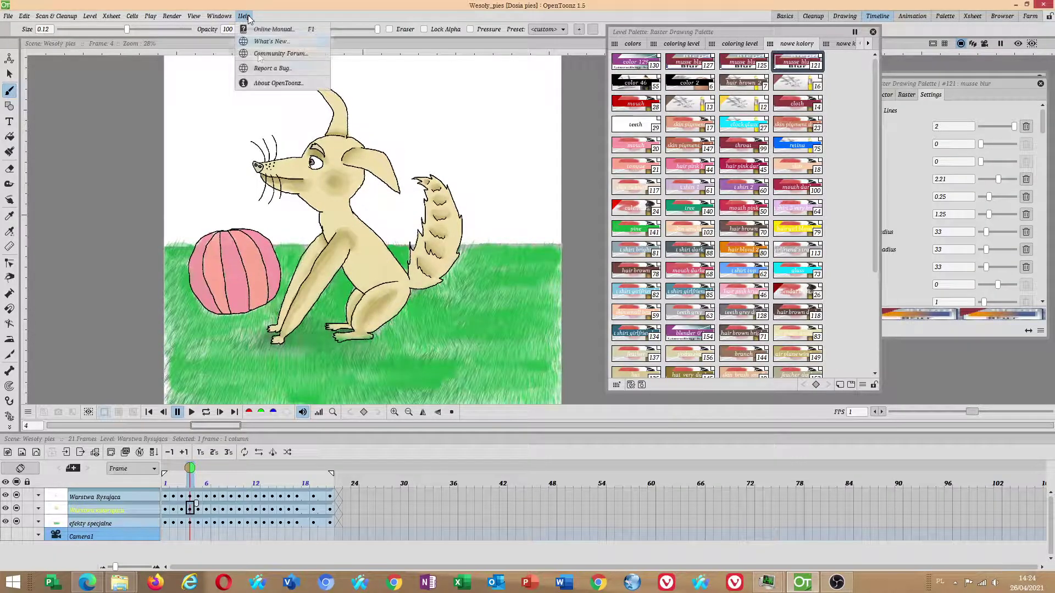
click(277, 86)
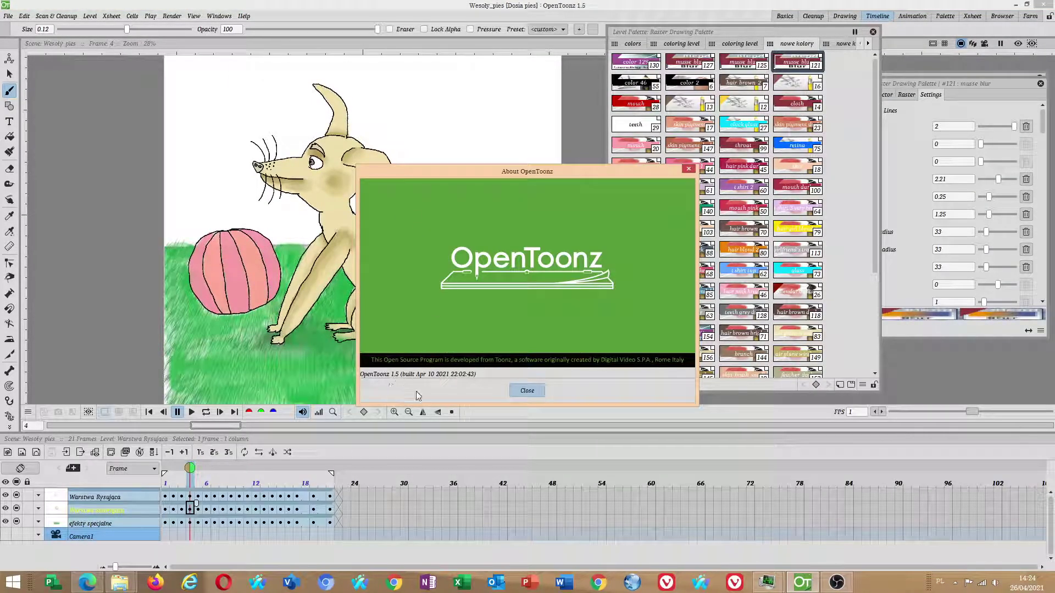
click(526, 390)
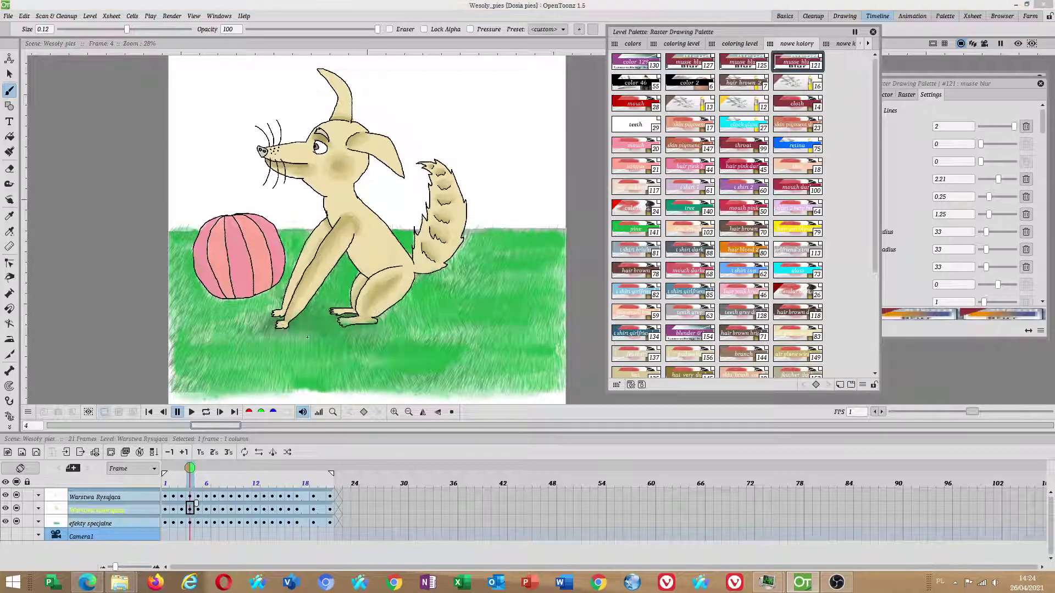
- Hide and show the efekty specjalne, Warstwa kolorująca and Warstwa Rysująca layers one after another to examine their content
click(18, 522)
click(17, 522)
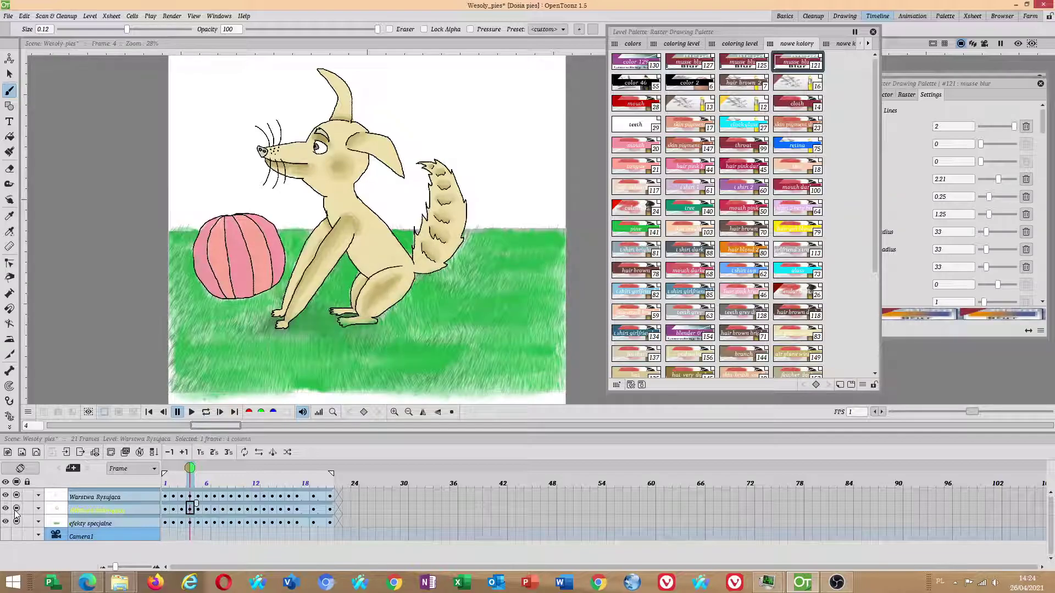
click(17, 508)
click(16, 509)
click(17, 497)
click(17, 497)
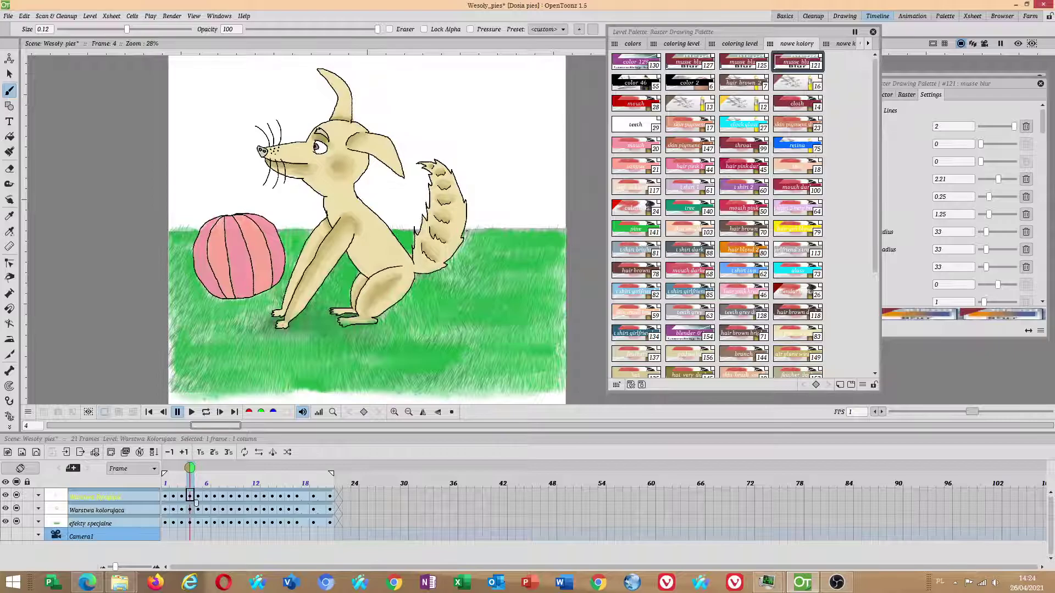
- Step back through the colouring layer's drawings to frame 2, showing the dog crouching on the grass
scroll(407, 314, up, 3)
click(189, 509)
click(181, 510)
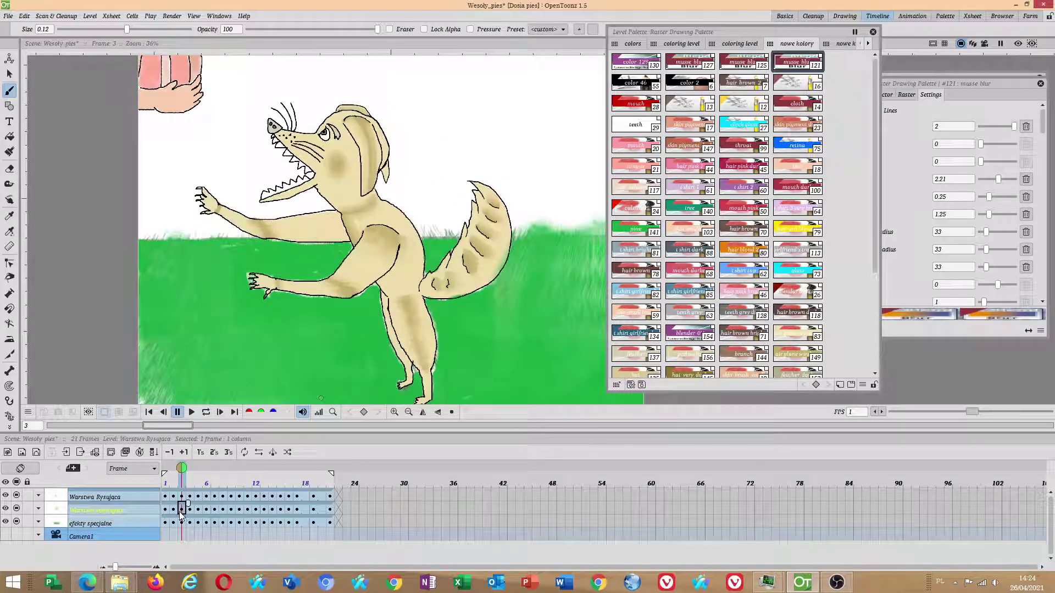
click(173, 510)
scroll(454, 328, up, 2)
scroll(454, 328, down, 2)
scroll(454, 328, up, 1)
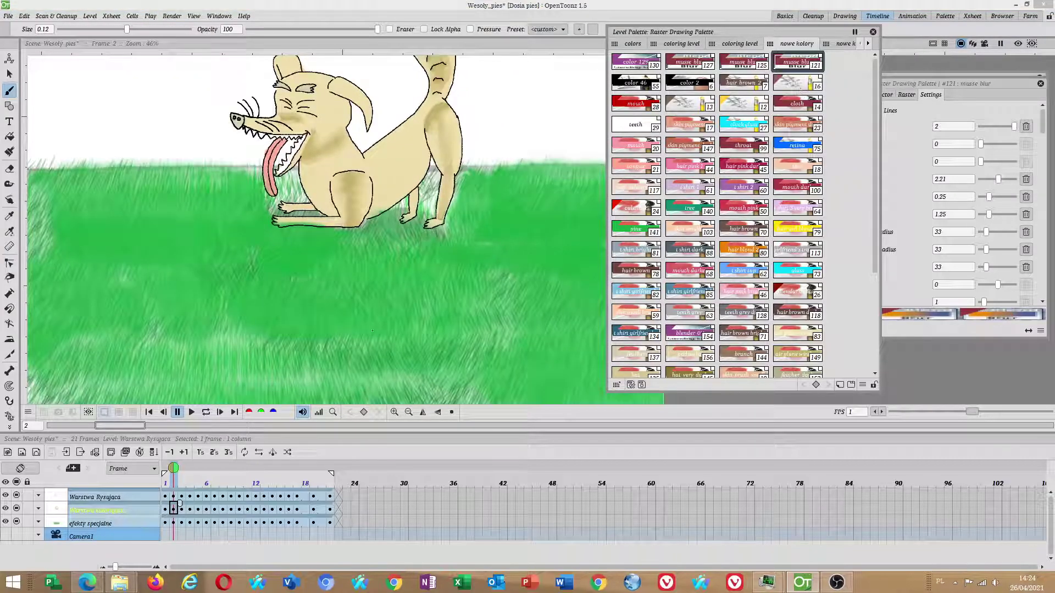
scroll(378, 328, down, 1)
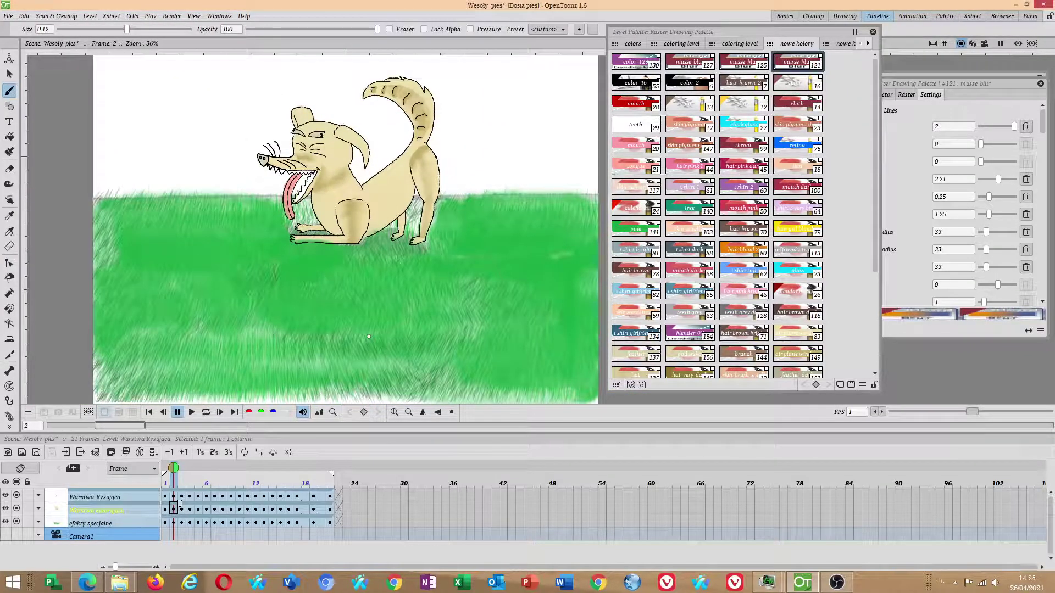
click(8, 16)
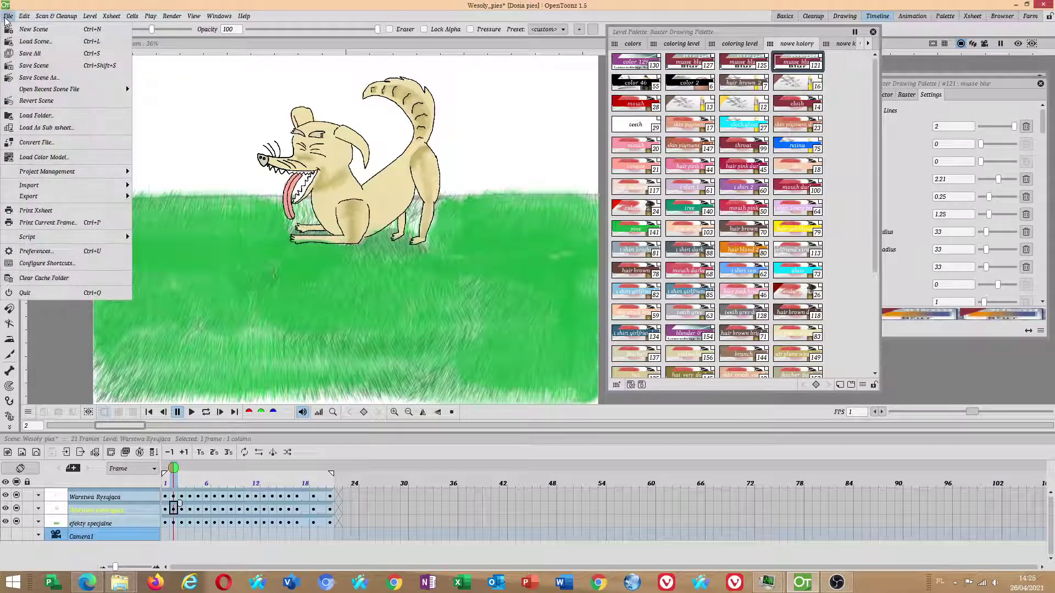
click(812, 33)
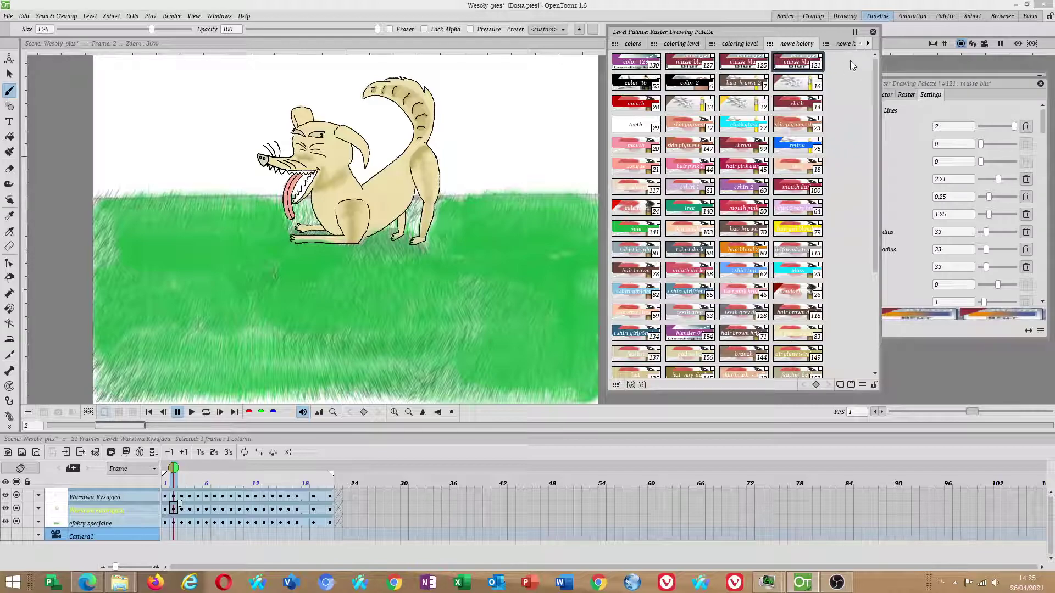
- Browse the raster brush library for the muse blur style, from the blend brushes to the last watercolour and oil brushes
click(979, 94)
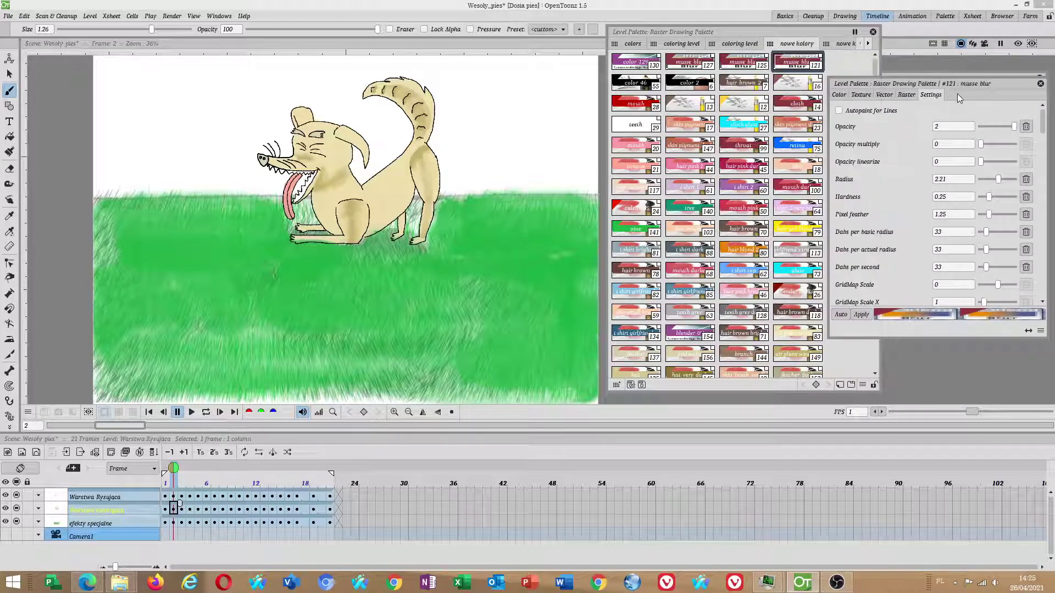
click(908, 95)
drag(1044, 120, 1033, 217)
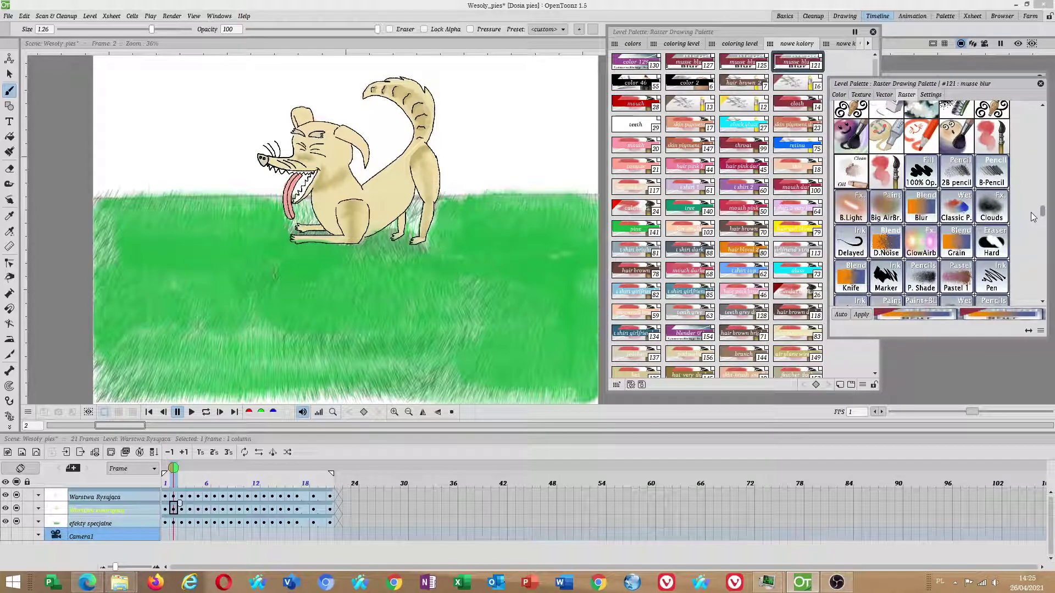
drag(1033, 217, 1037, 264)
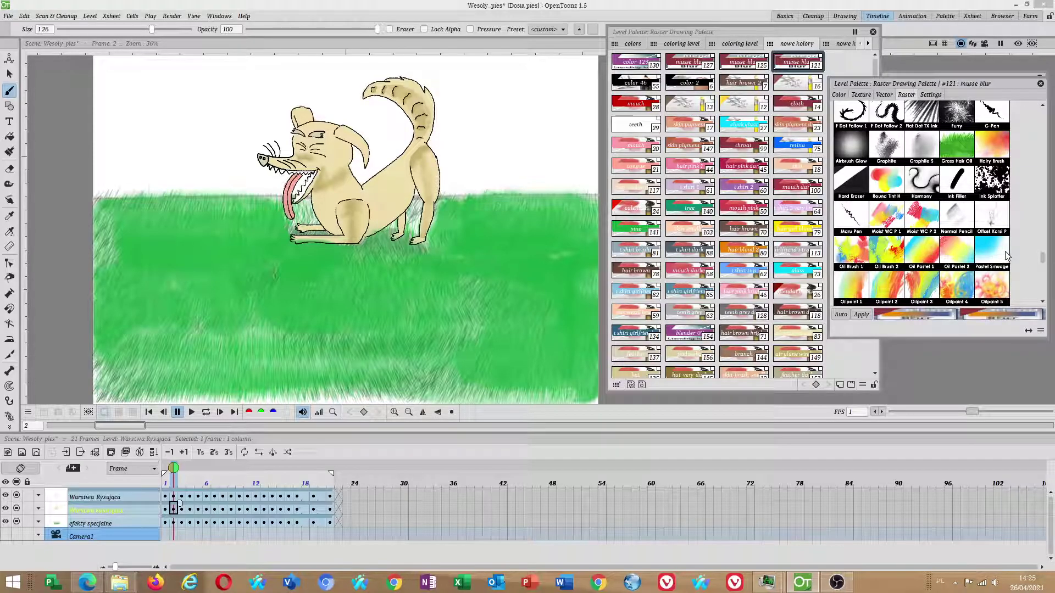
scroll(992, 245, down, 2)
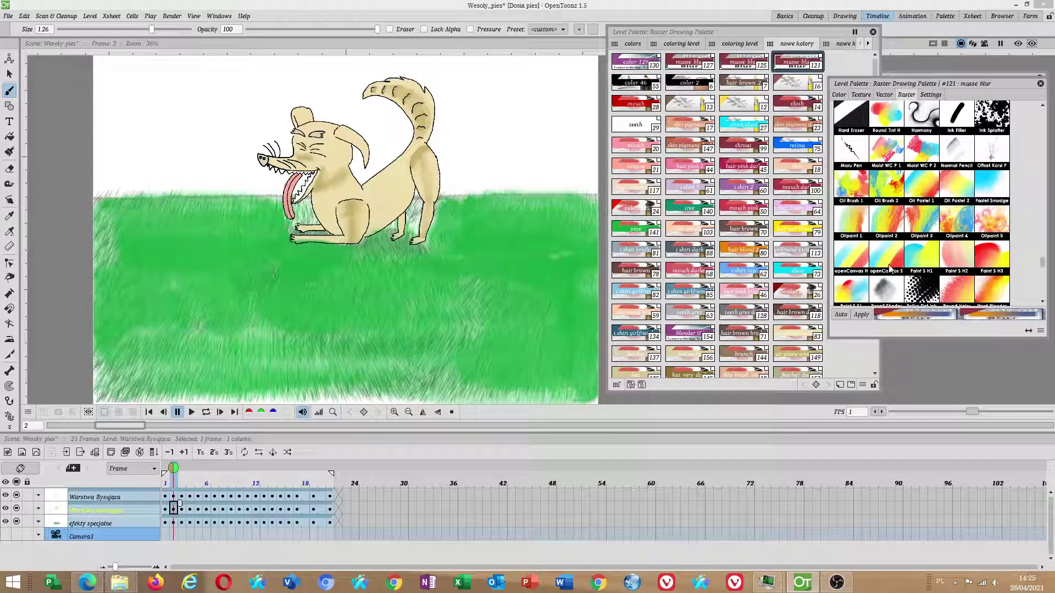
scroll(885, 266, down, 1)
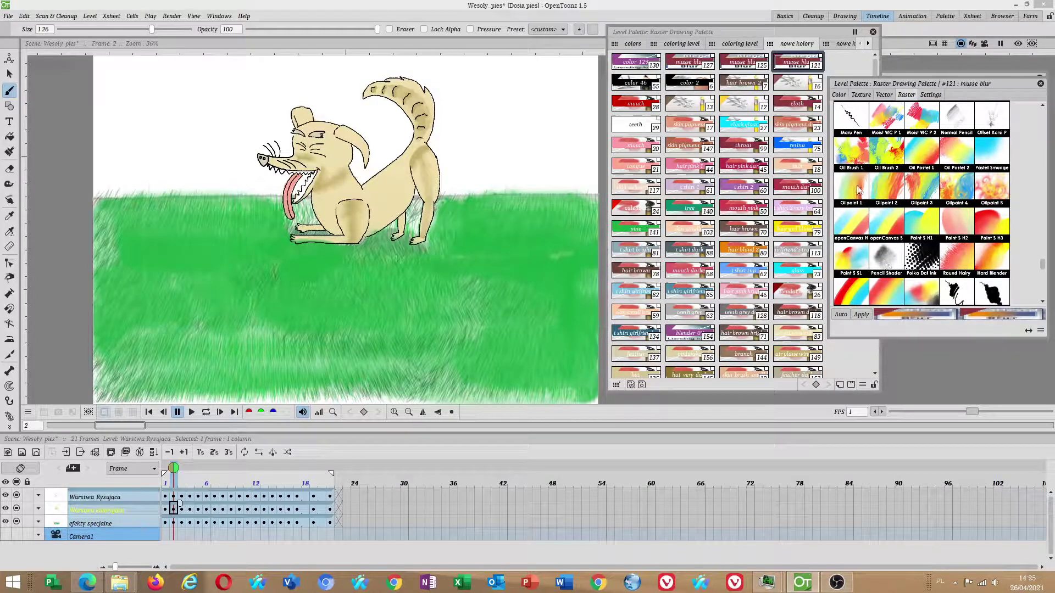
scroll(901, 225, down, 5)
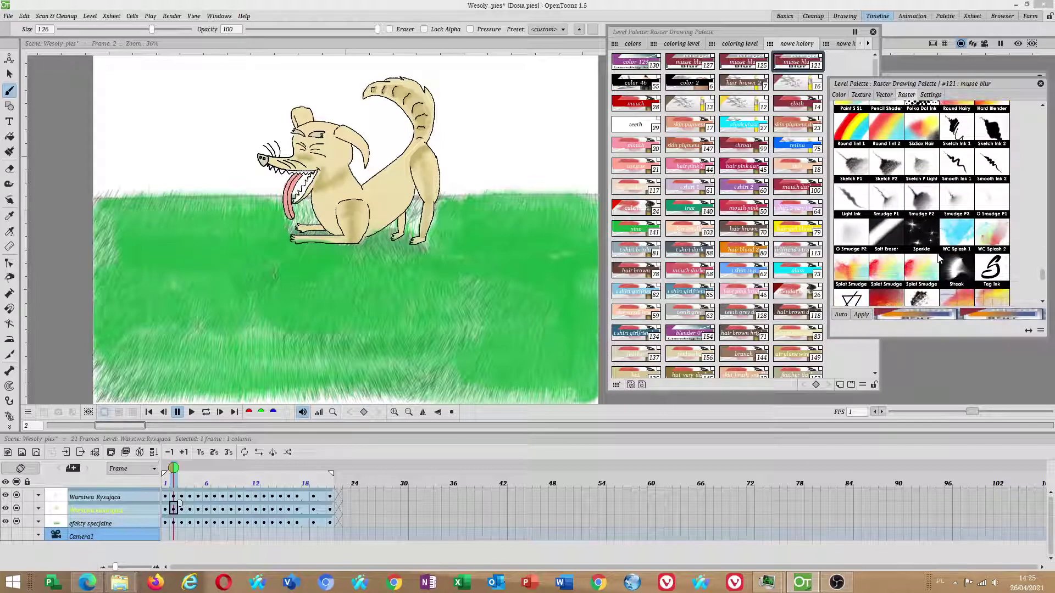
scroll(990, 261, down, 2)
scroll(970, 284, down, 5)
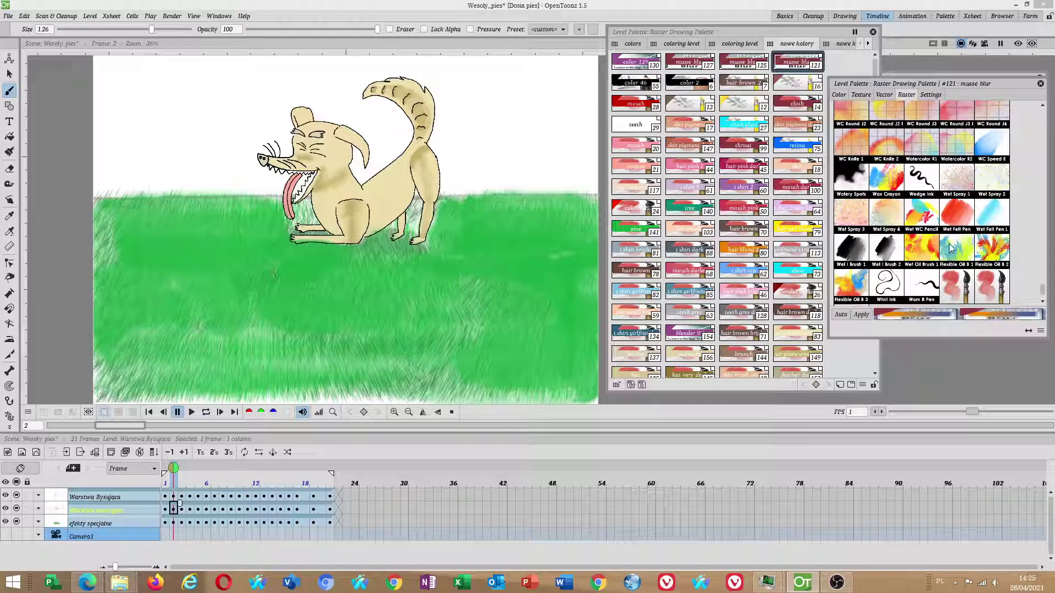
scroll(951, 259, down, 1)
scroll(950, 260, up, 6)
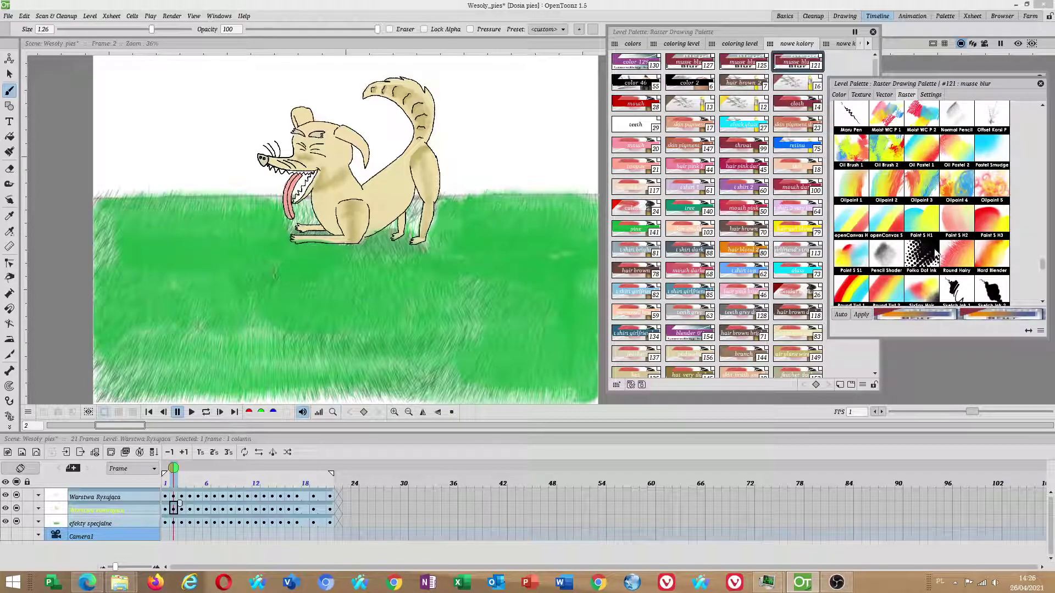
scroll(925, 244, up, 6)
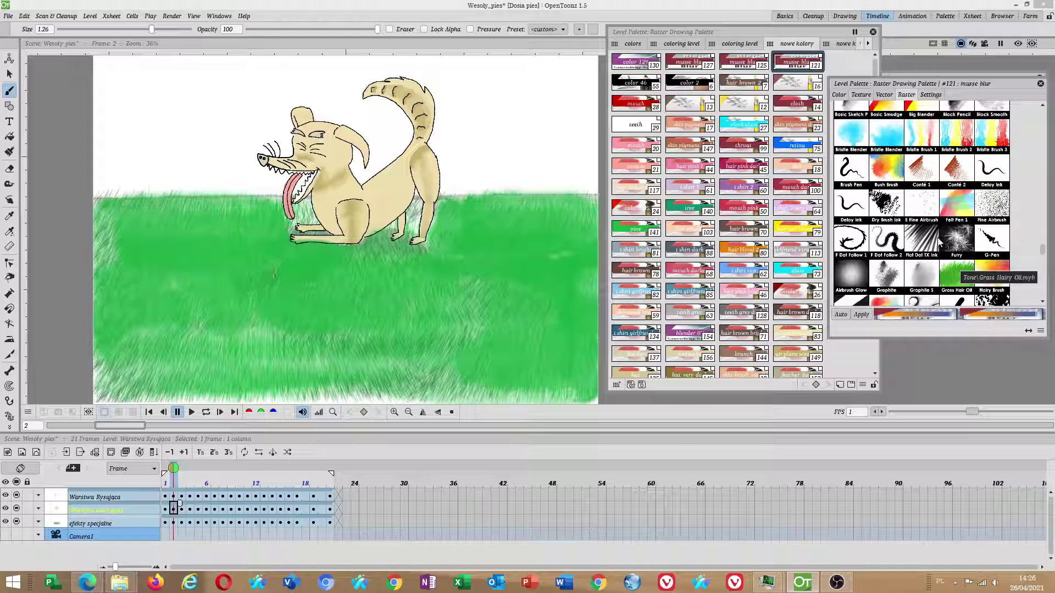
scroll(939, 240, up, 2)
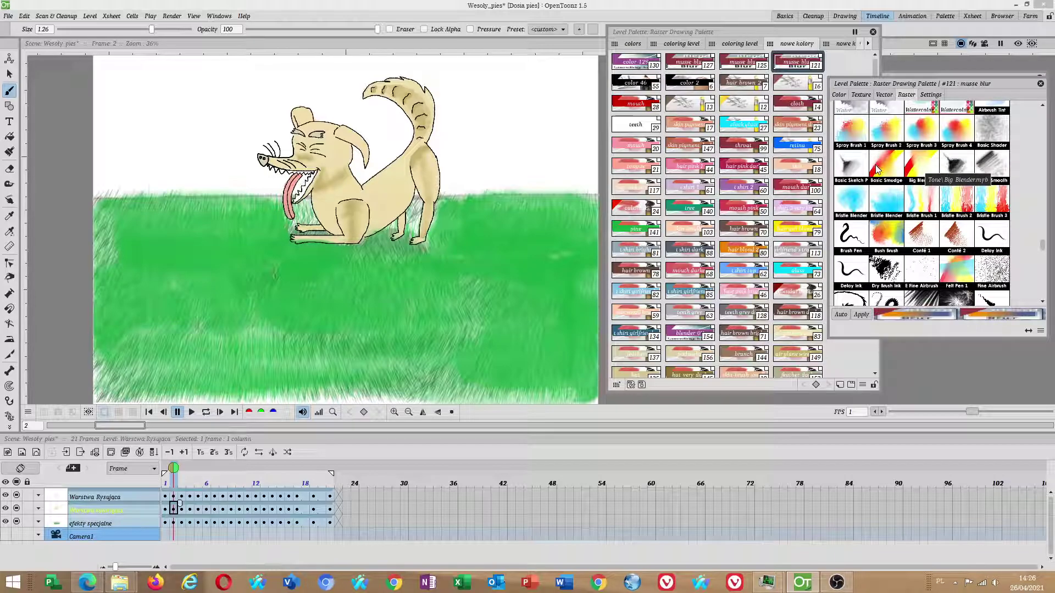
scroll(877, 169, up, 2)
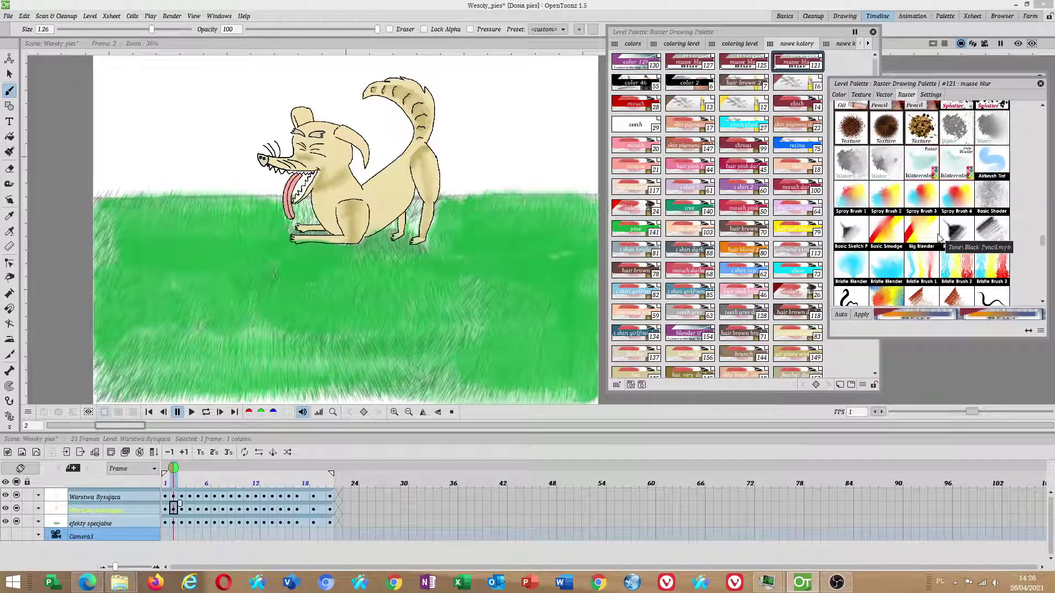
- Examine the smudge, blender, knife, smear and grain brushes available in the raster brush library
click(750, 30)
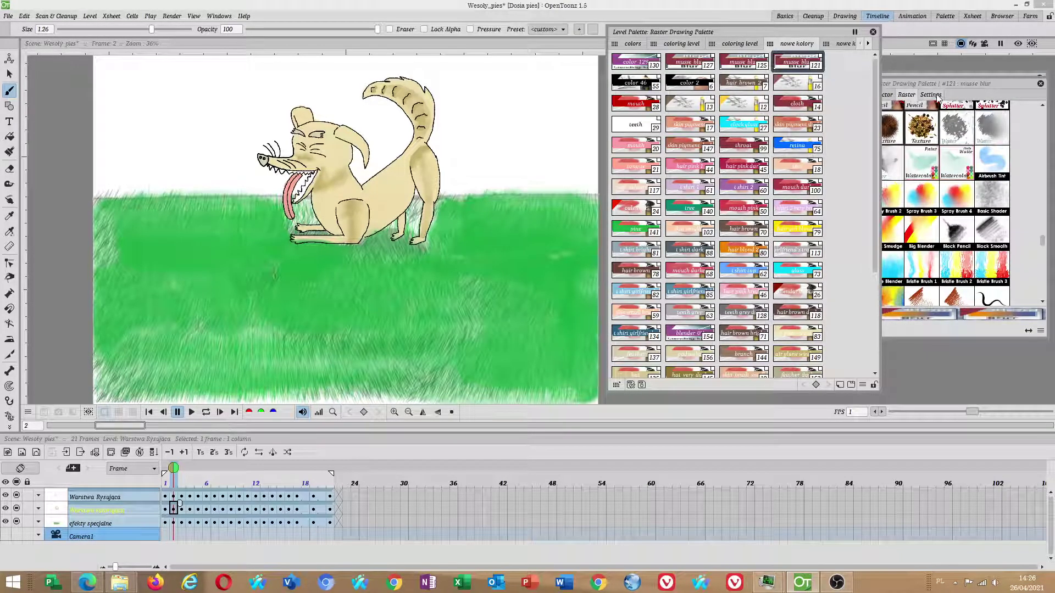
click(1016, 239)
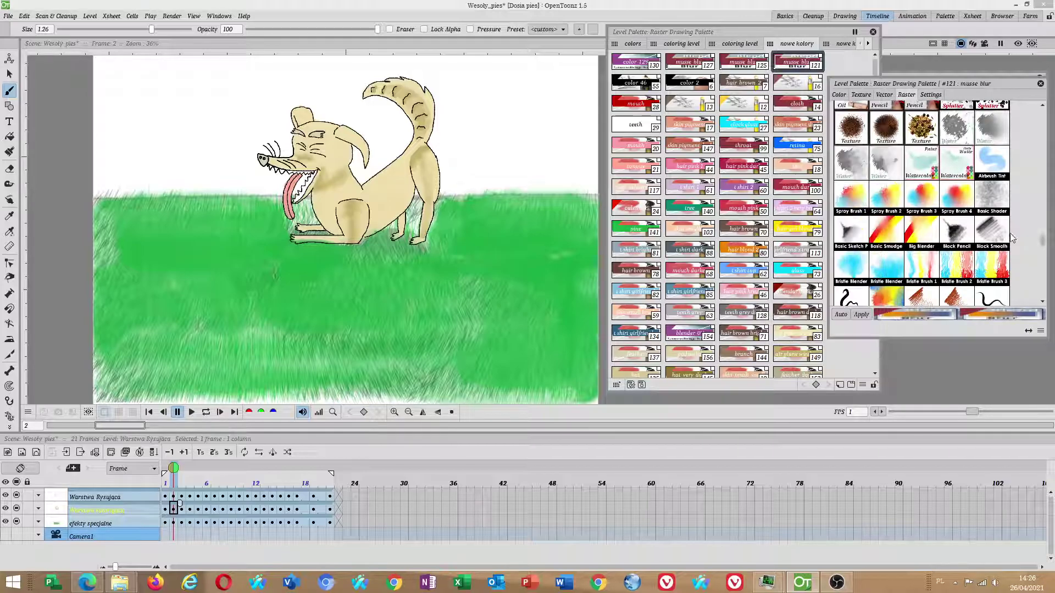
scroll(1016, 239, up, 5)
scroll(907, 233, down, 4)
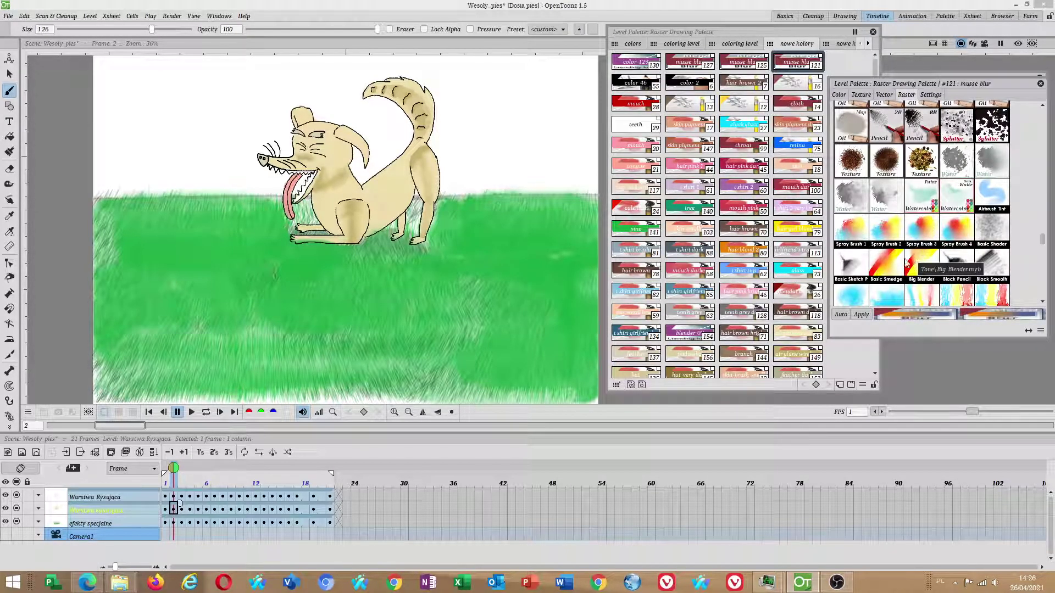
click(849, 192)
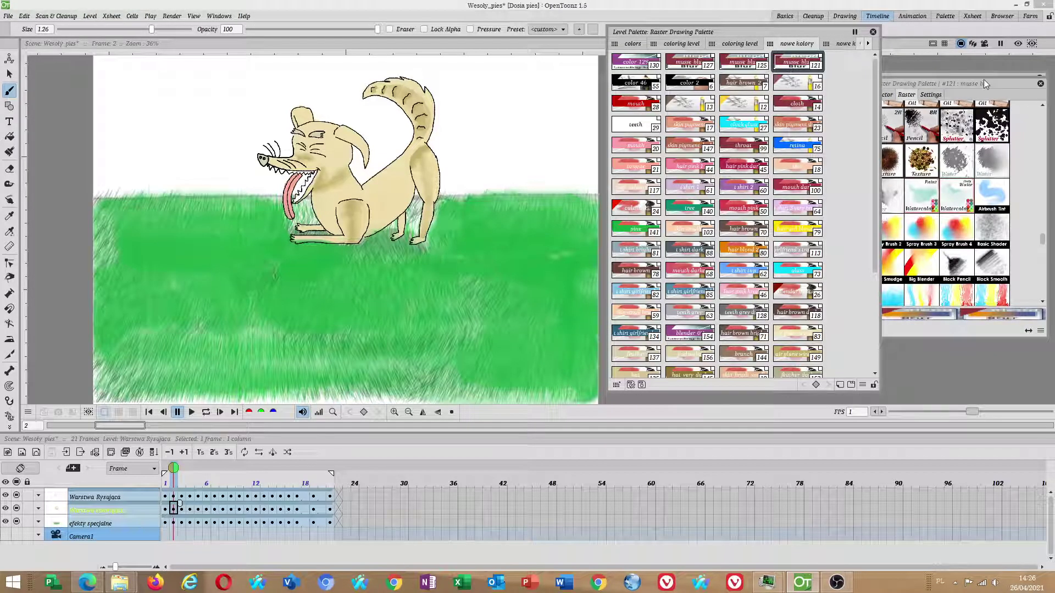
click(990, 83)
click(738, 75)
click(1043, 221)
drag(1048, 241, 1040, 221)
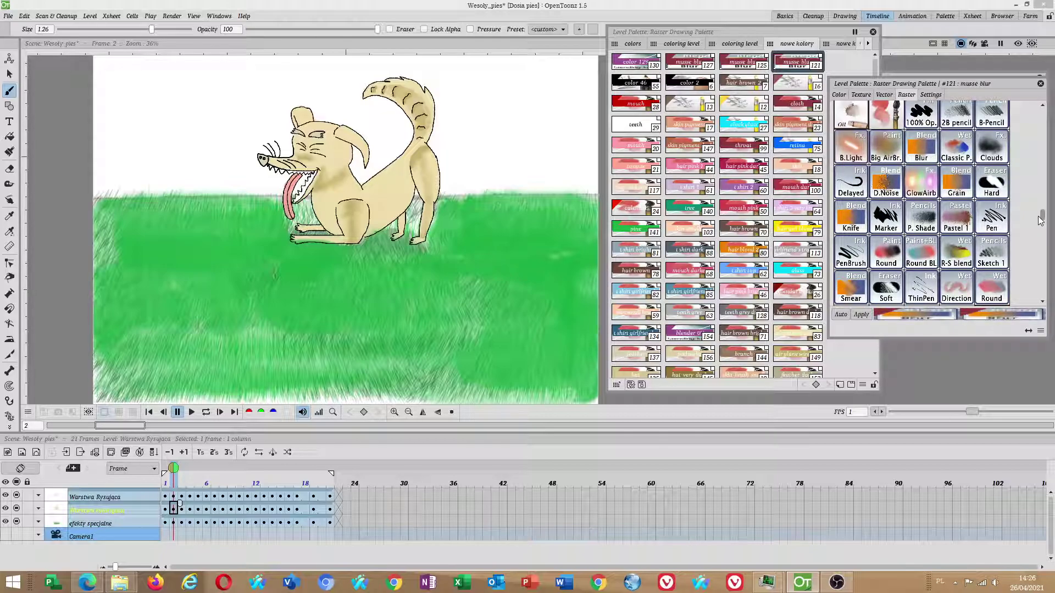
mouse_move(1041, 221)
mouse_down()
mouse_move(1031, 115)
mouse_move(1035, 221)
mouse_up()
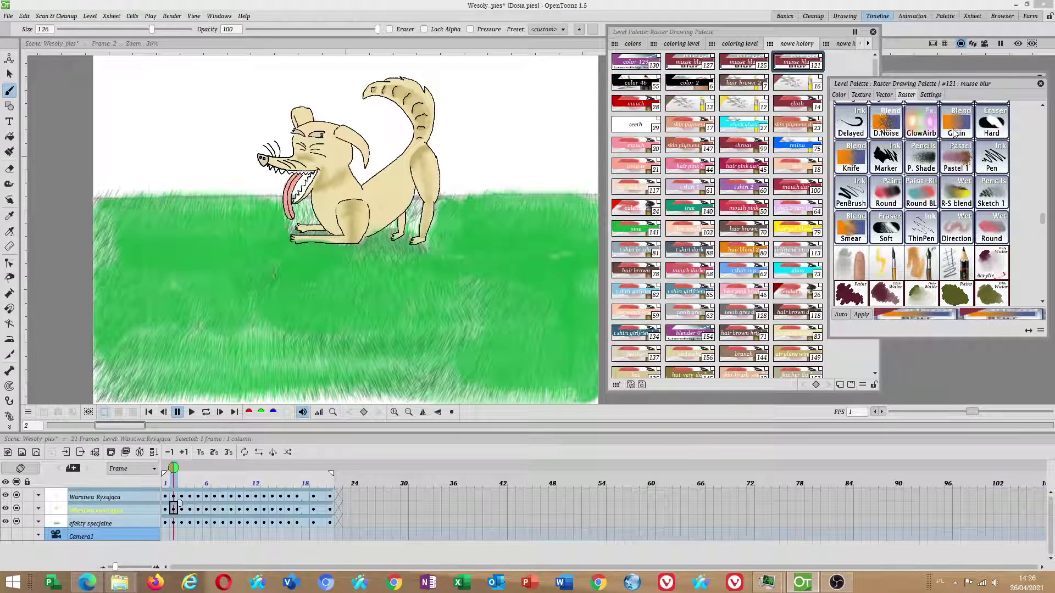
scroll(891, 196, down, 2)
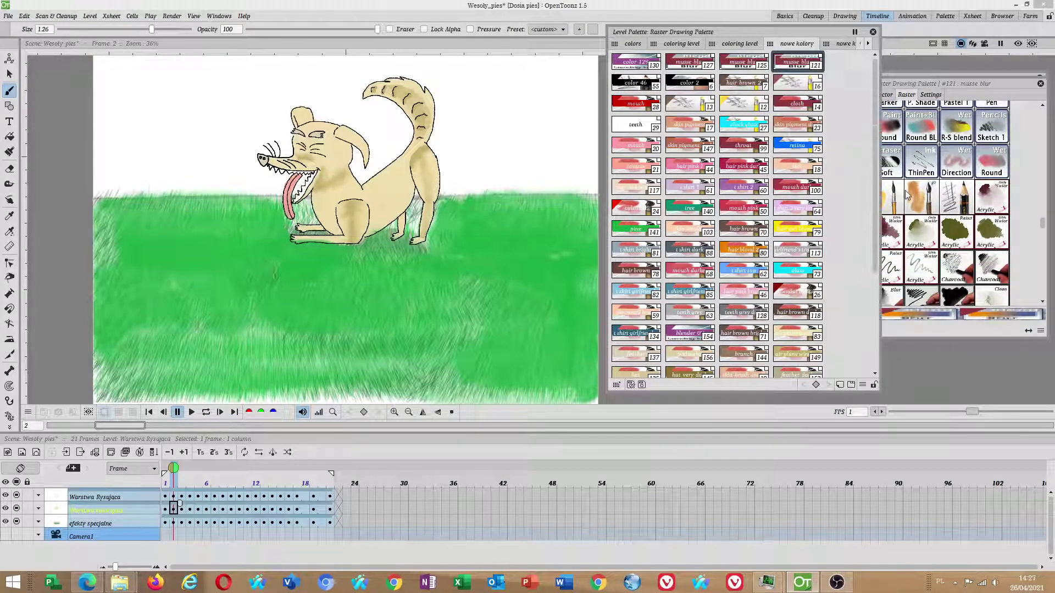
drag(1040, 226, 1040, 242)
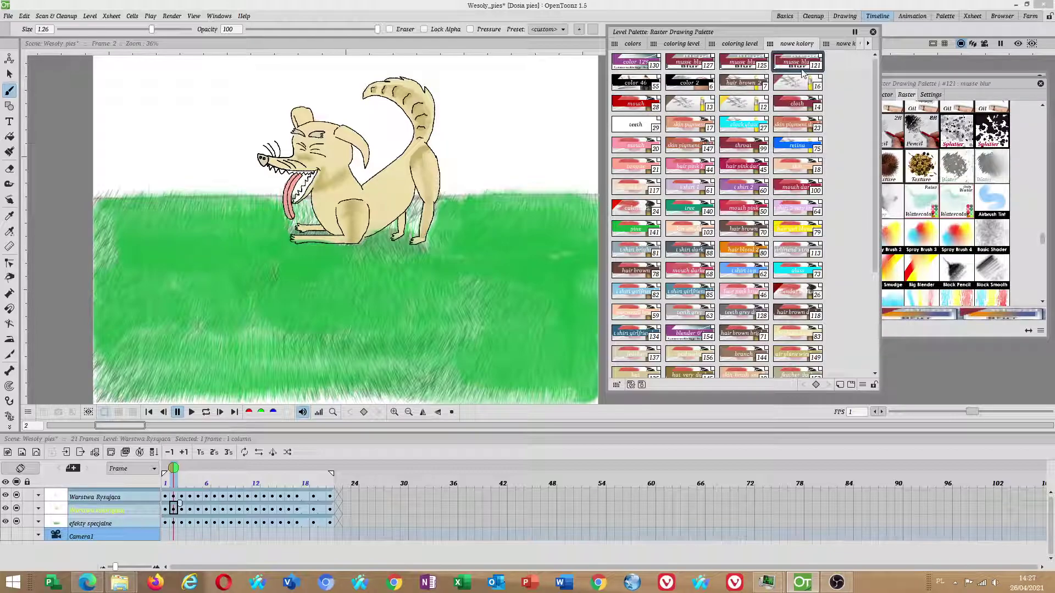
- Add a new style to the end of the nowe kolory palette page, apply the Basic Smudge brush and set its opacity to 0.52
click(843, 291)
drag(876, 231, 869, 342)
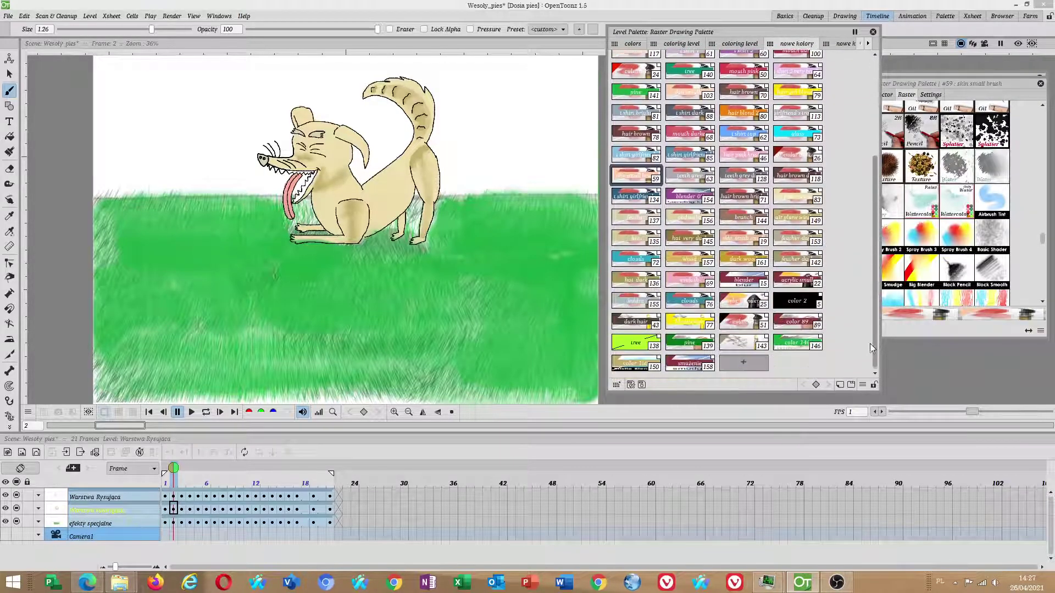
click(751, 362)
drag(1041, 238, 1042, 242)
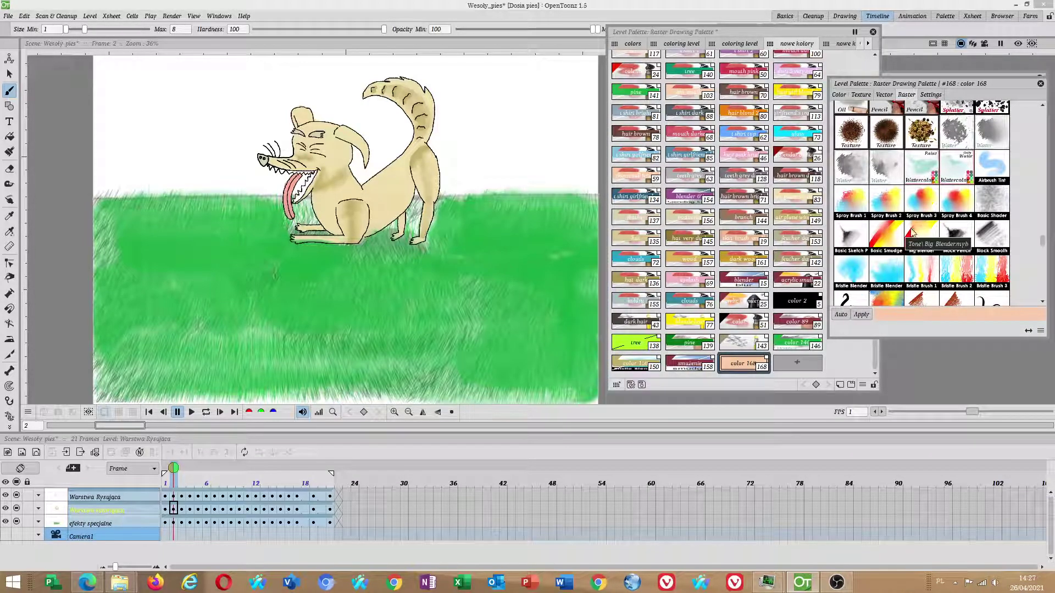
click(886, 236)
click(862, 316)
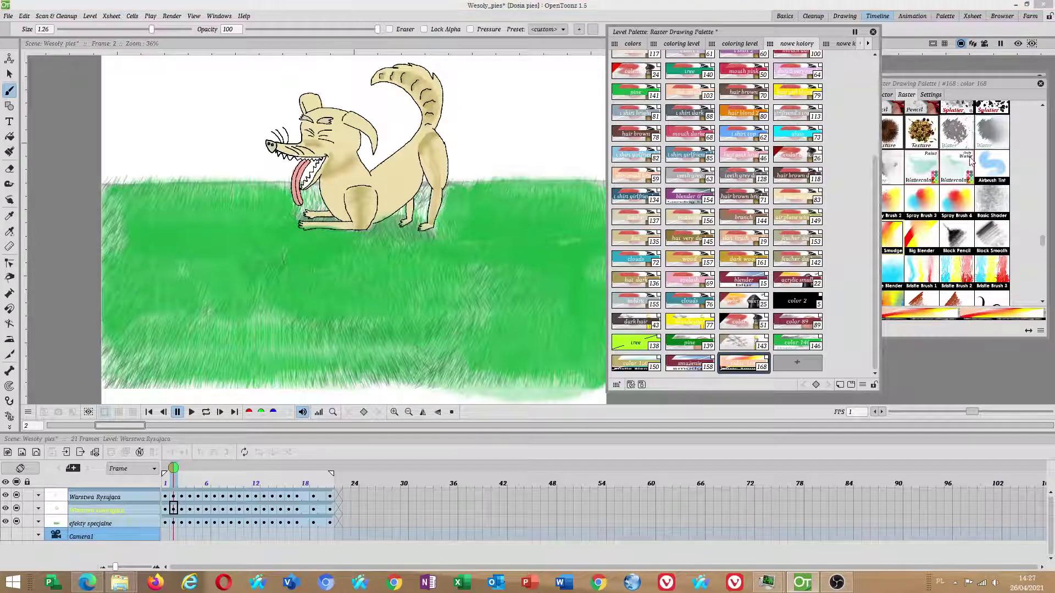
click(931, 95)
drag(982, 127, 989, 126)
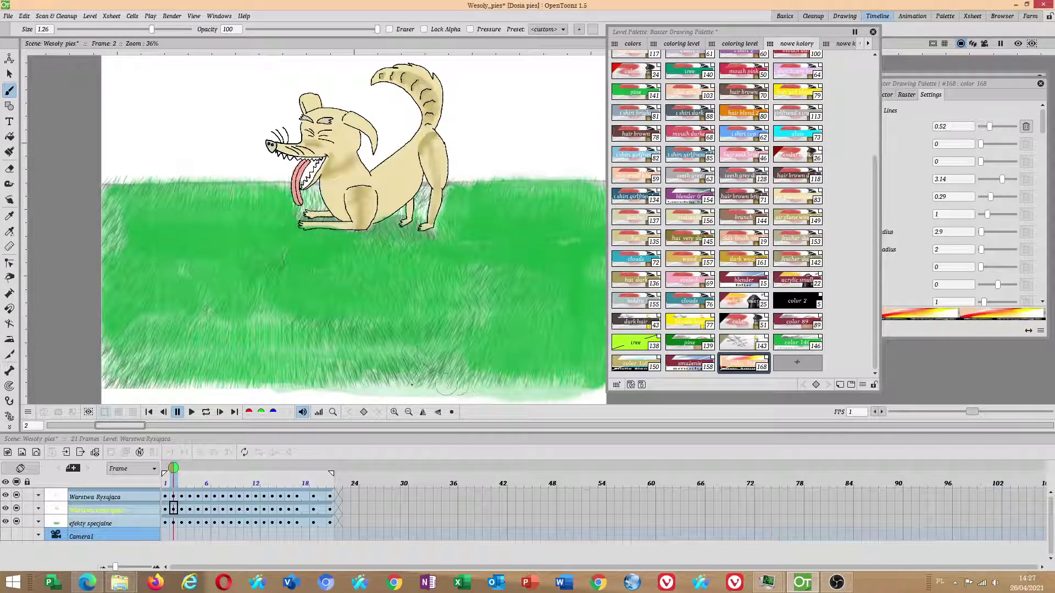
- Set the Basic Smudge style's dabs per basic radius and per actual radius to 16.39 and dabs per second to 3.28, and apply them
click(955, 237)
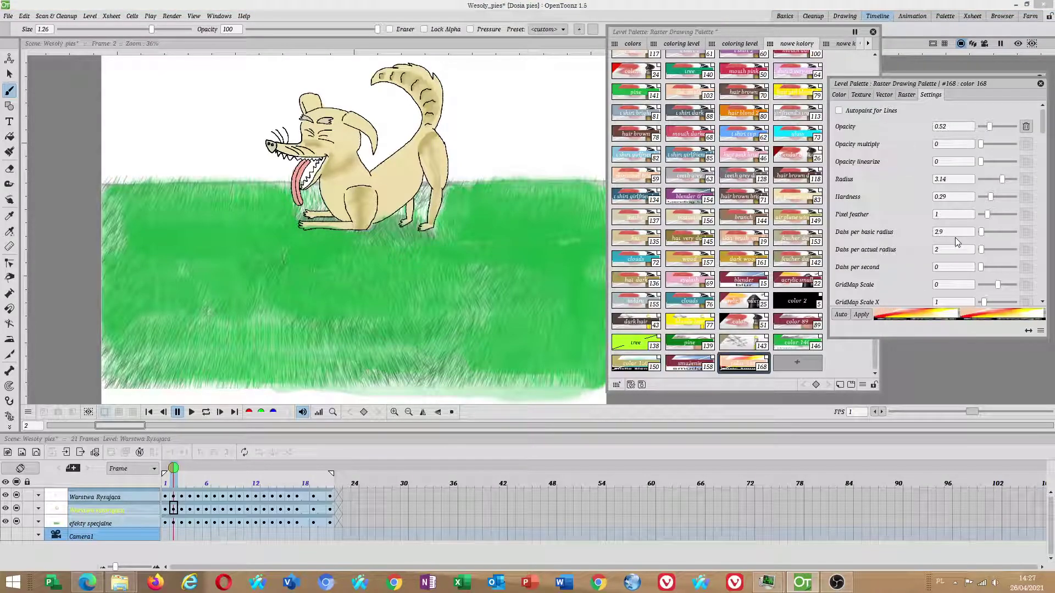
click(983, 233)
click(982, 249)
click(981, 267)
click(861, 316)
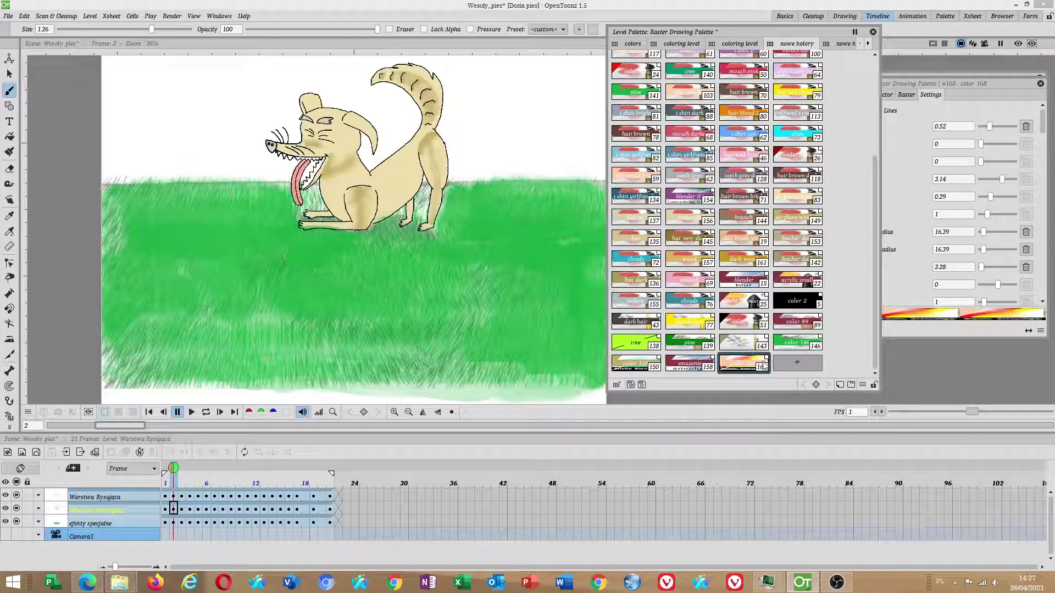
- Set the smudge brush's jitter to 1.64 and smudge the lower edge of the grass with trial strokes
drag(1044, 129, 1044, 159)
drag(980, 292, 983, 291)
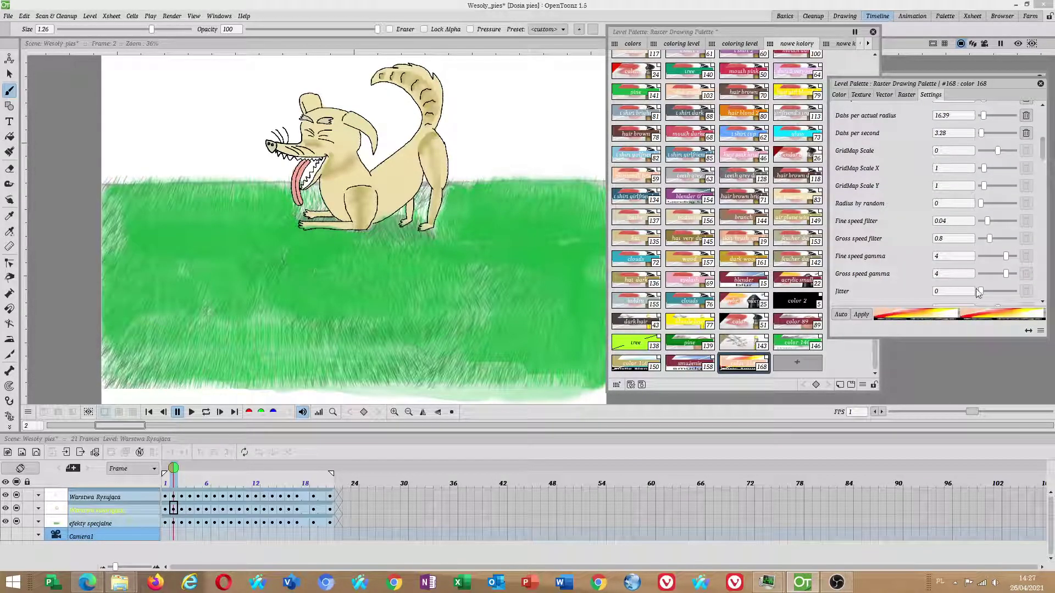
mouse_move(486, 392)
mouse_down()
mouse_move(530, 373)
mouse_move(540, 396)
mouse_up()
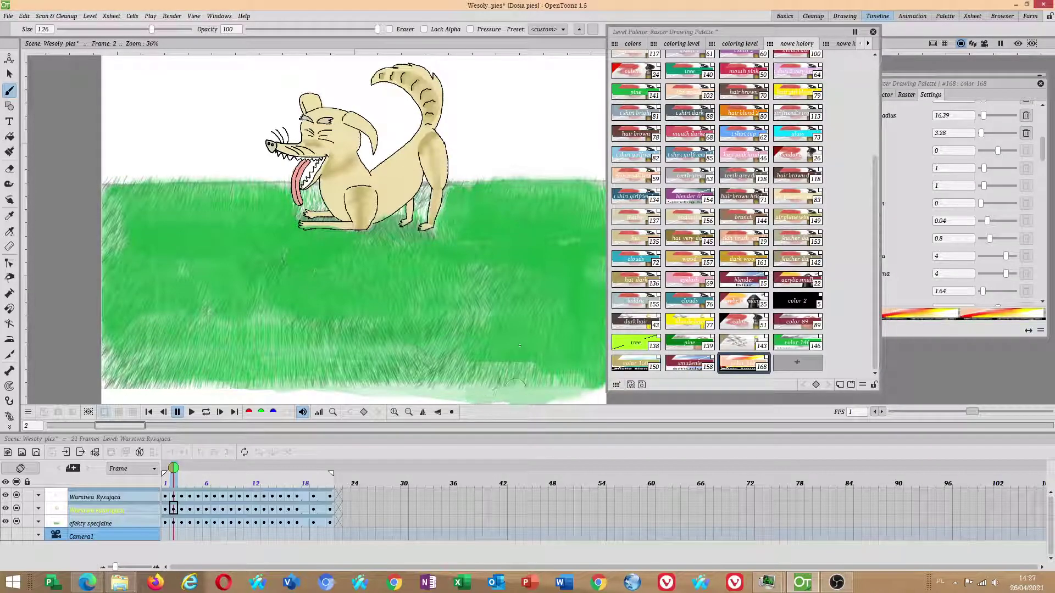
drag(514, 363, 461, 367)
drag(1042, 153, 1053, 124)
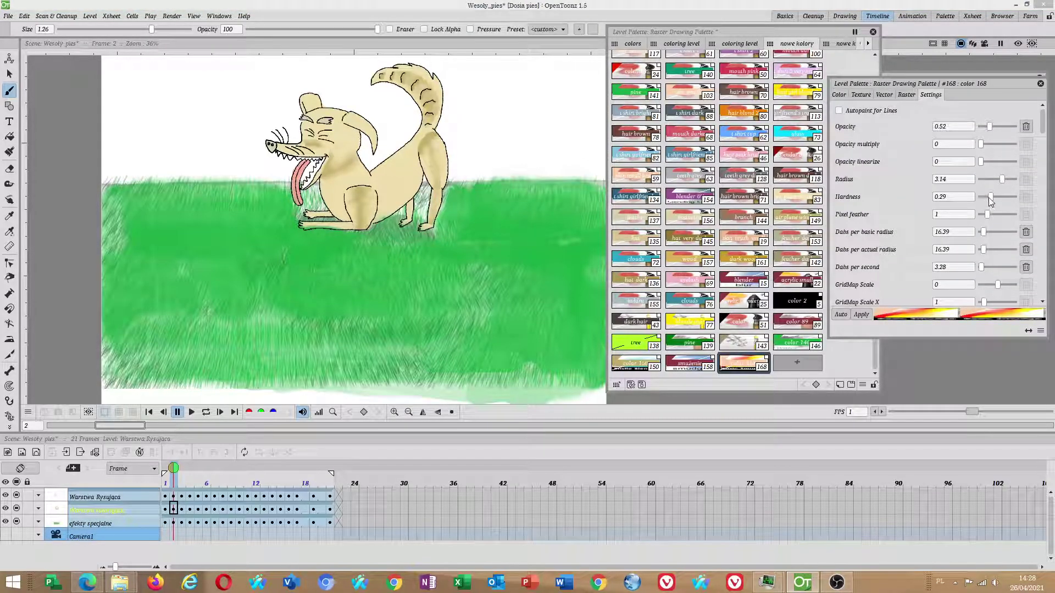
click(758, 343)
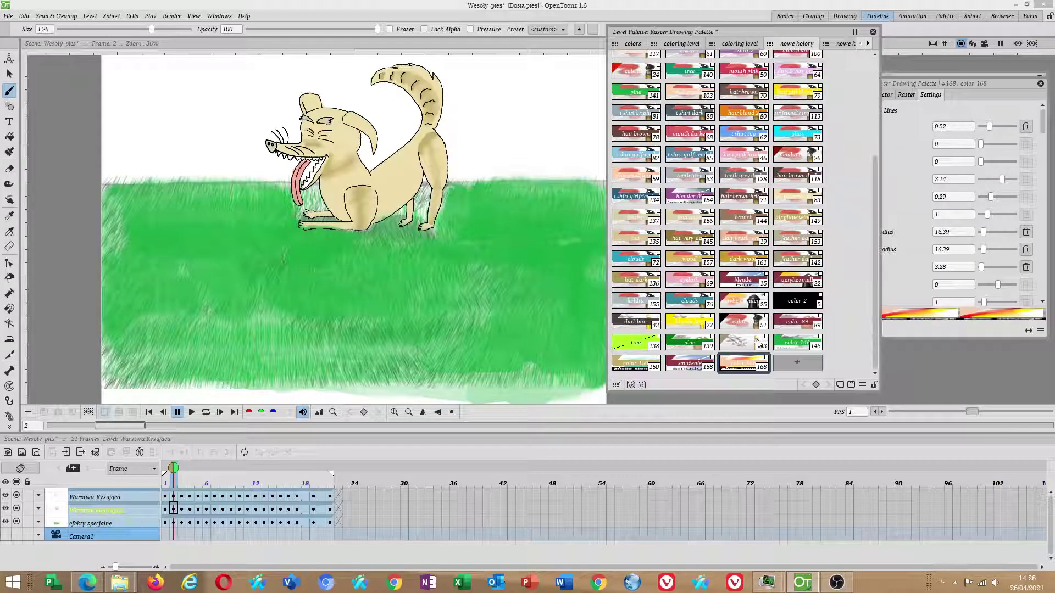
click(956, 107)
click(766, 314)
click(893, 107)
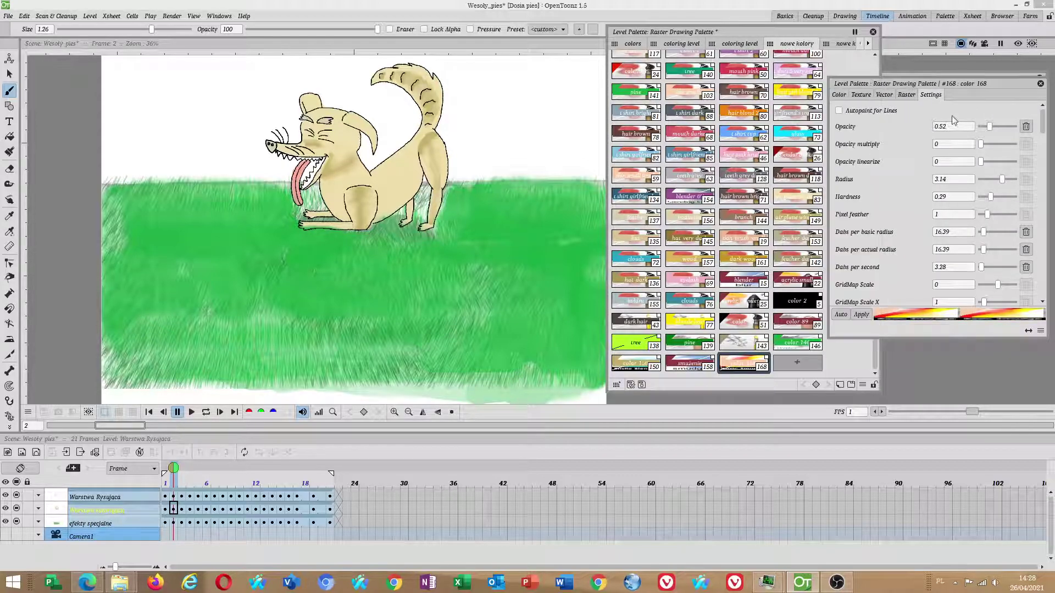
- Replace style 168's brush with the Water brush just before the watercolor brushes in the raster library and apply it
click(907, 95)
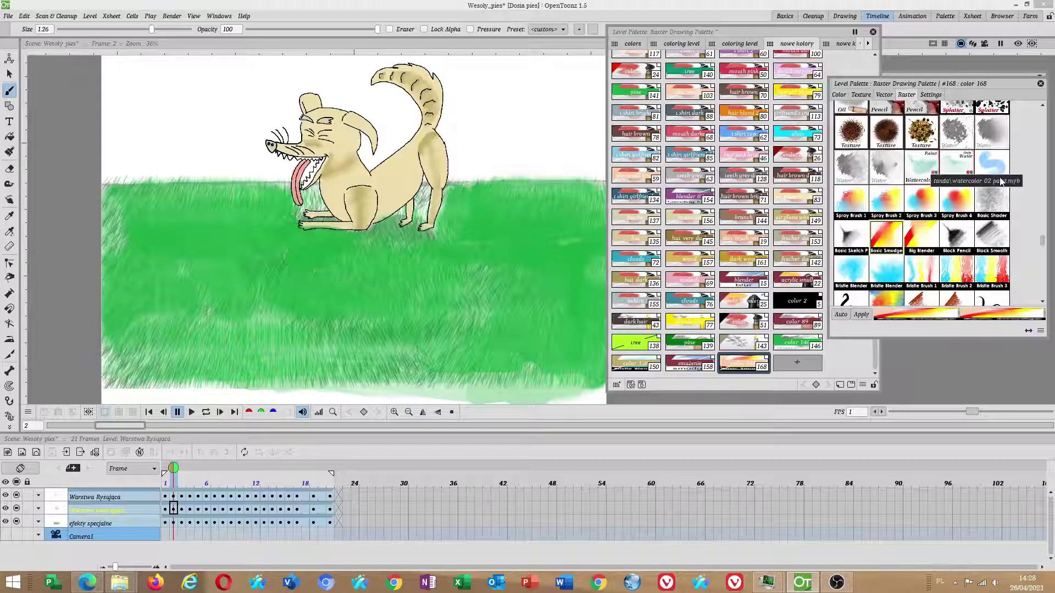
click(891, 171)
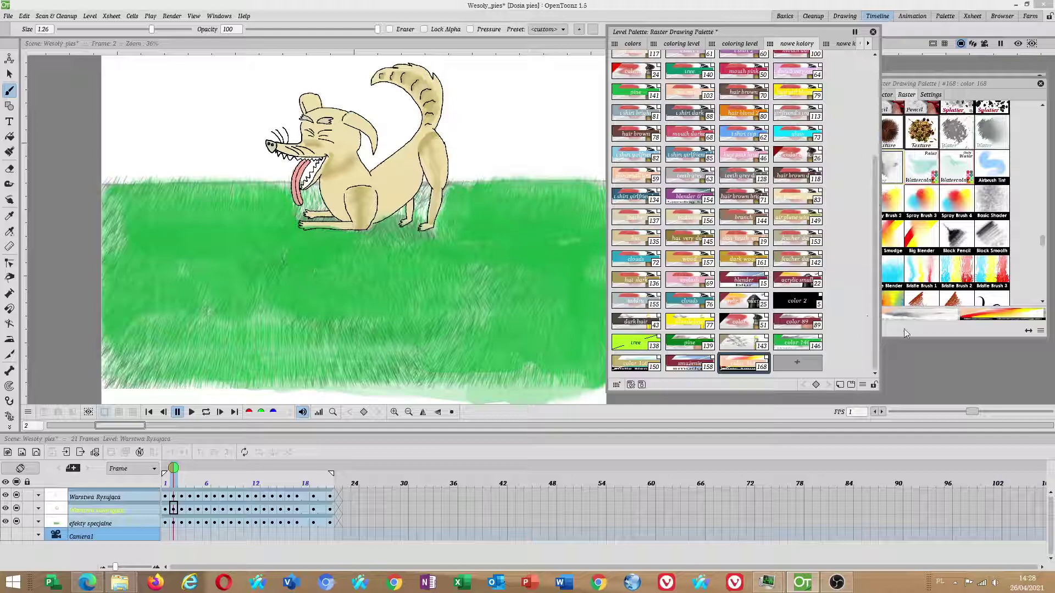
click(906, 333)
click(740, 355)
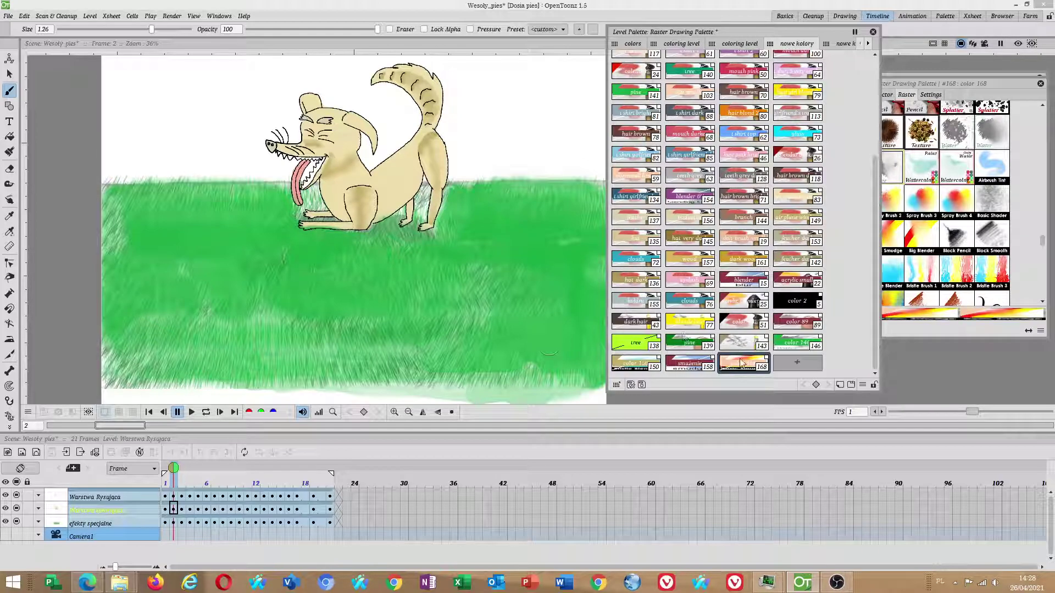
drag(1011, 86, 1027, 84)
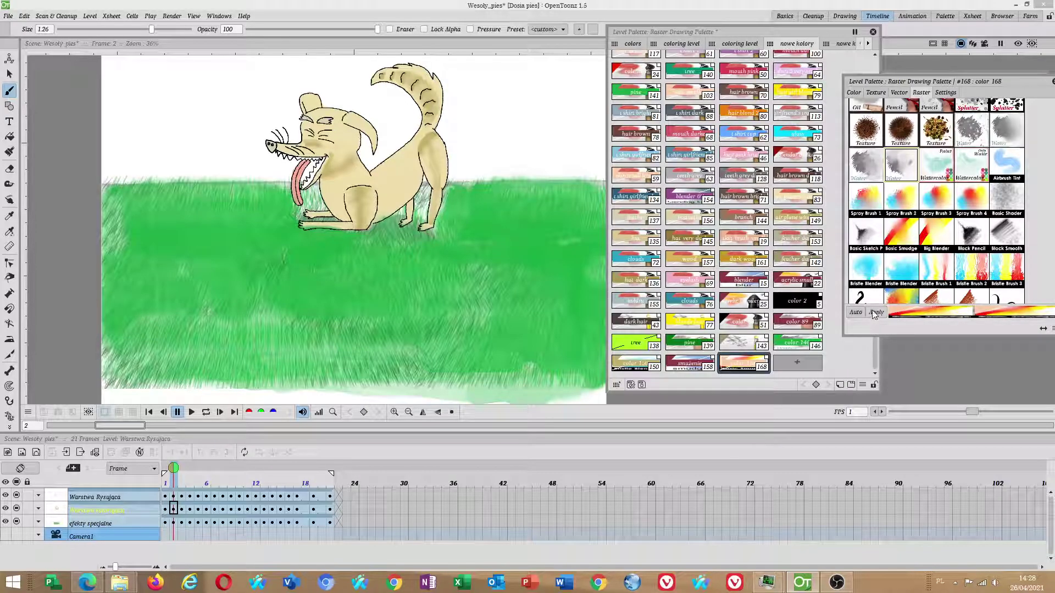
click(754, 363)
mouse_move(550, 380)
mouse_down()
mouse_move(544, 371)
mouse_move(484, 378)
mouse_up()
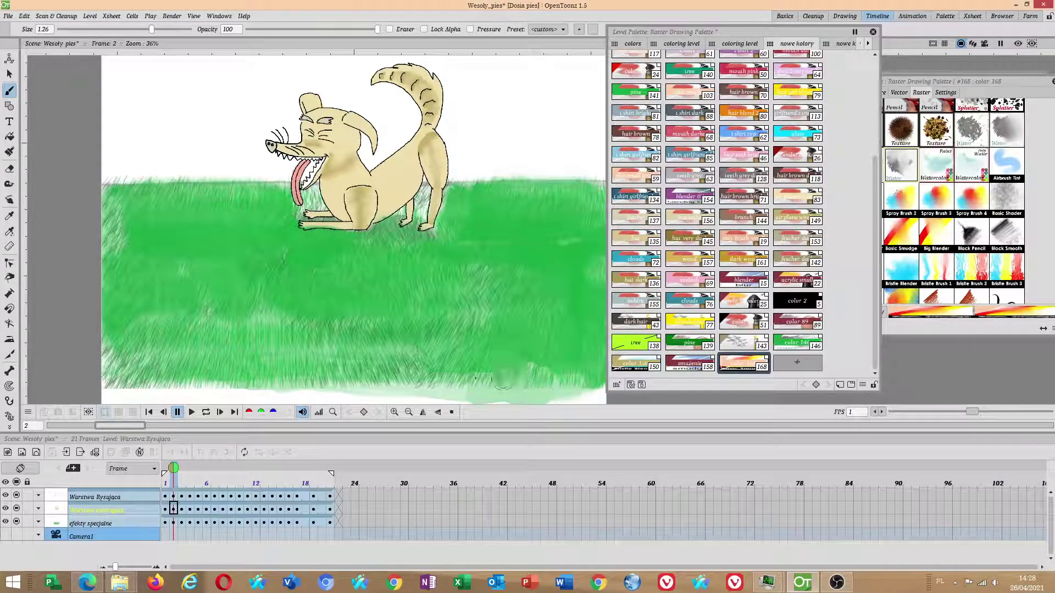
click(888, 318)
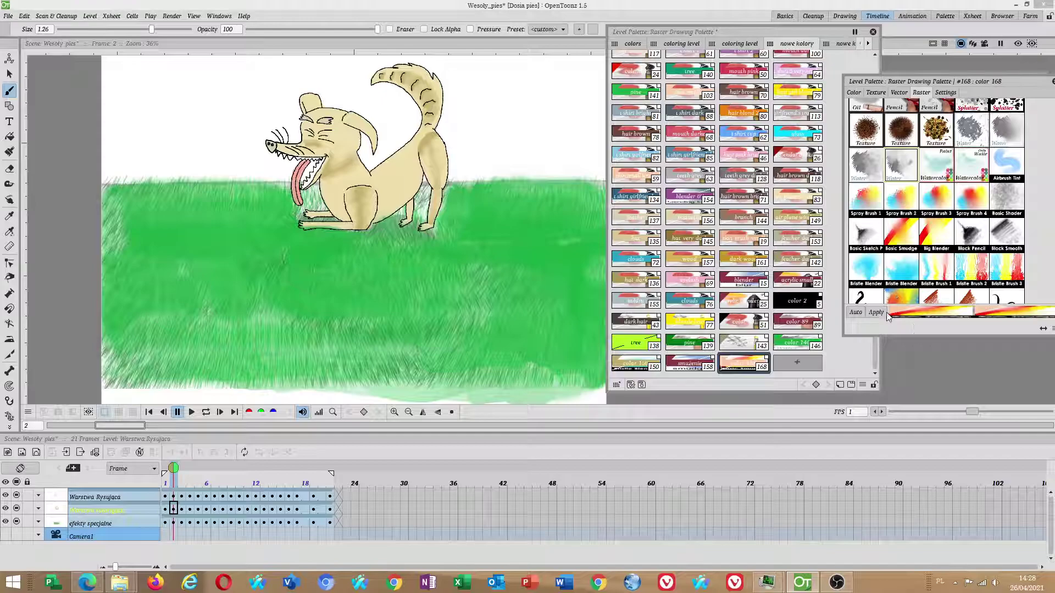
click(893, 172)
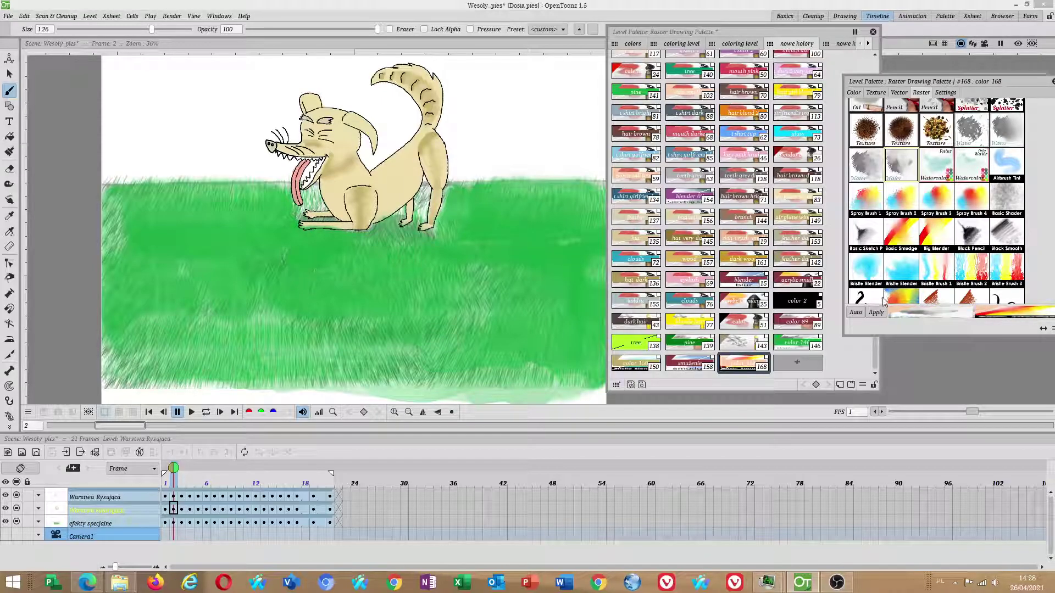
click(876, 312)
- Blend the grass along its lower edge with strokes of the Water brush
mouse_move(534, 371)
mouse_down()
mouse_move(562, 372)
mouse_move(501, 364)
mouse_move(558, 362)
mouse_up()
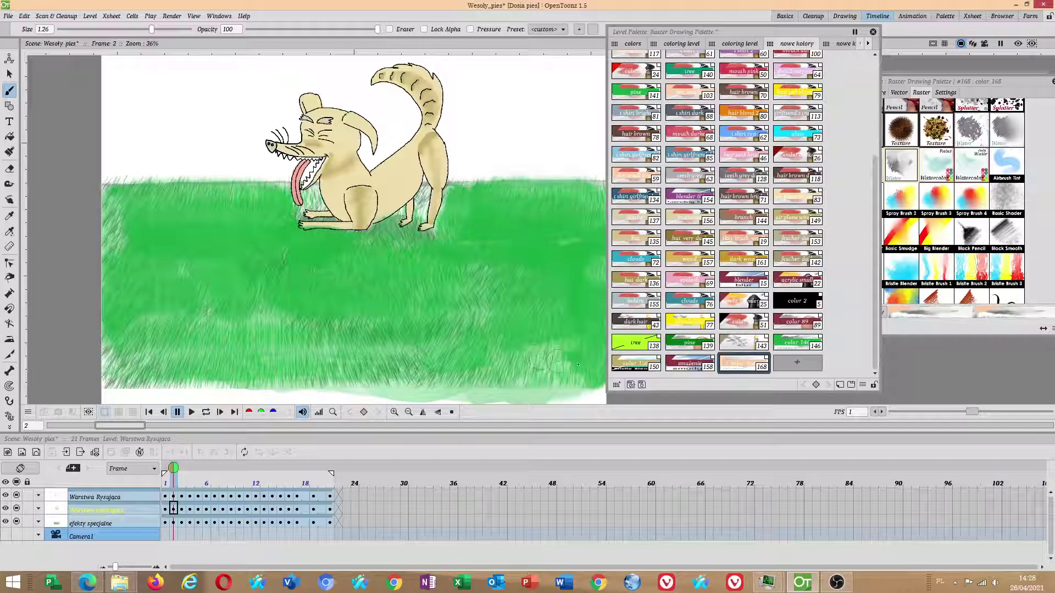
mouse_move(187, 384)
mouse_down()
mouse_move(133, 378)
mouse_move(233, 371)
mouse_move(186, 363)
mouse_move(337, 362)
mouse_up()
drag(370, 307, 241, 274)
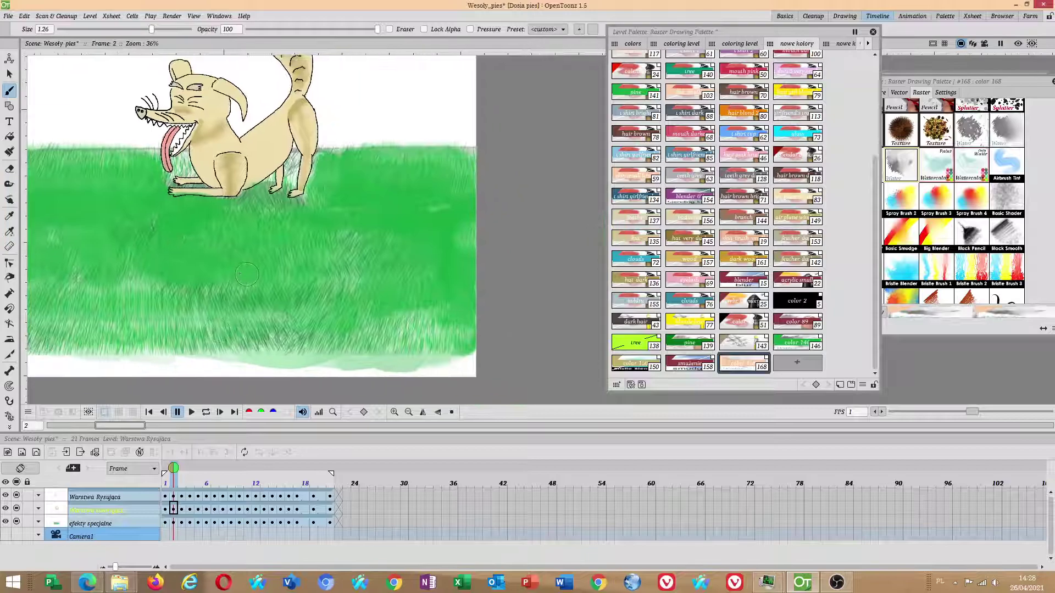
drag(352, 178, 392, 259)
scroll(391, 259, up, 2)
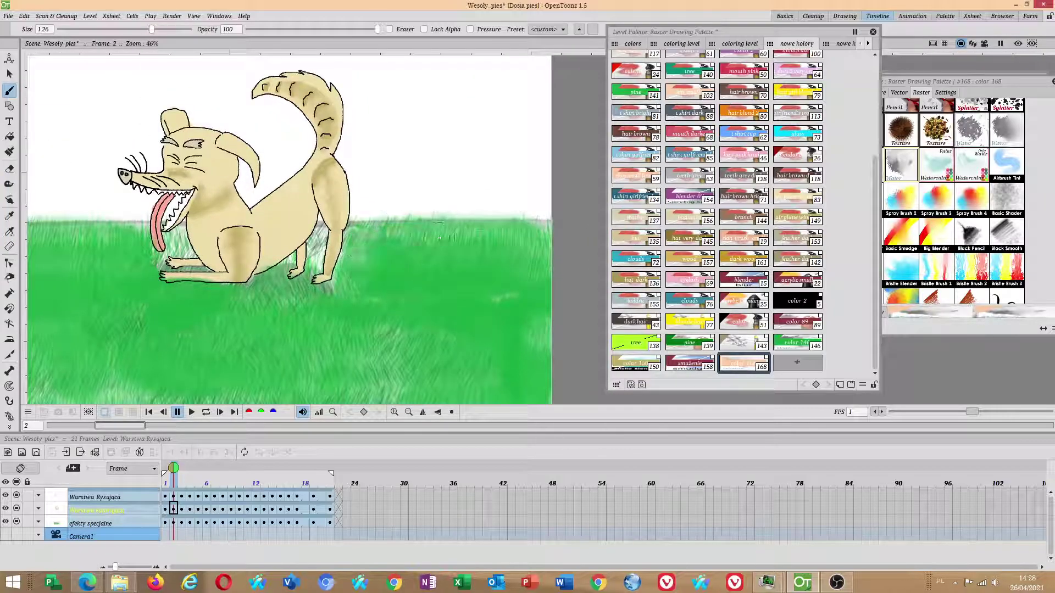
scroll(439, 238, down, 2)
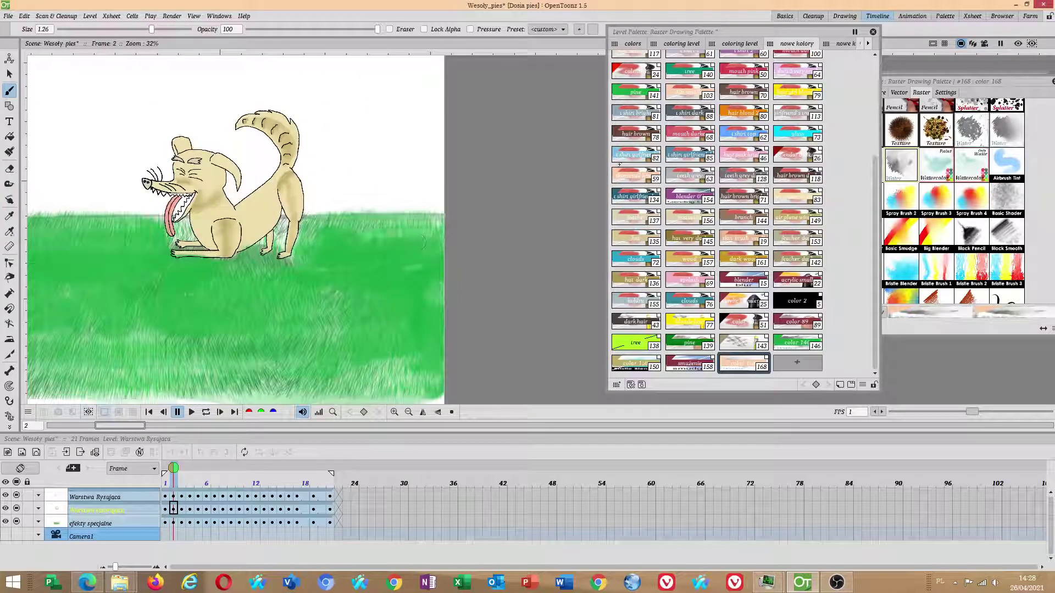
- Adjust the Water brush's opacity and opacity multiply settings and apply them to style 168
click(950, 91)
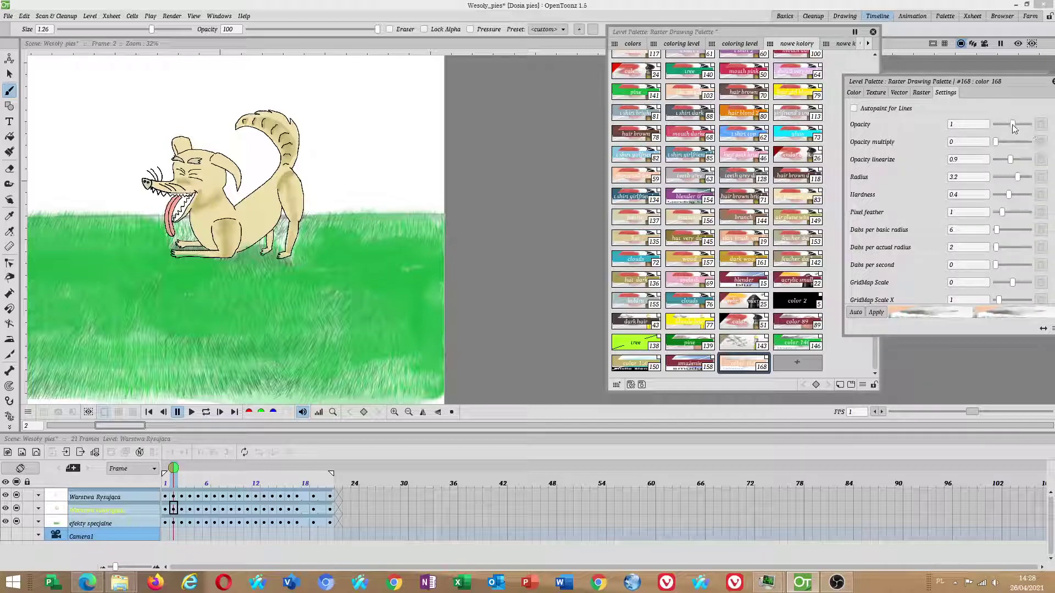
drag(1030, 128, 1013, 125)
drag(995, 142, 1014, 143)
click(876, 312)
click(877, 313)
- Raise the brush's smudge length to 0.98, trying it on the grass behind the dog along the way
drag(1014, 81, 987, 79)
drag(1032, 123, 1030, 235)
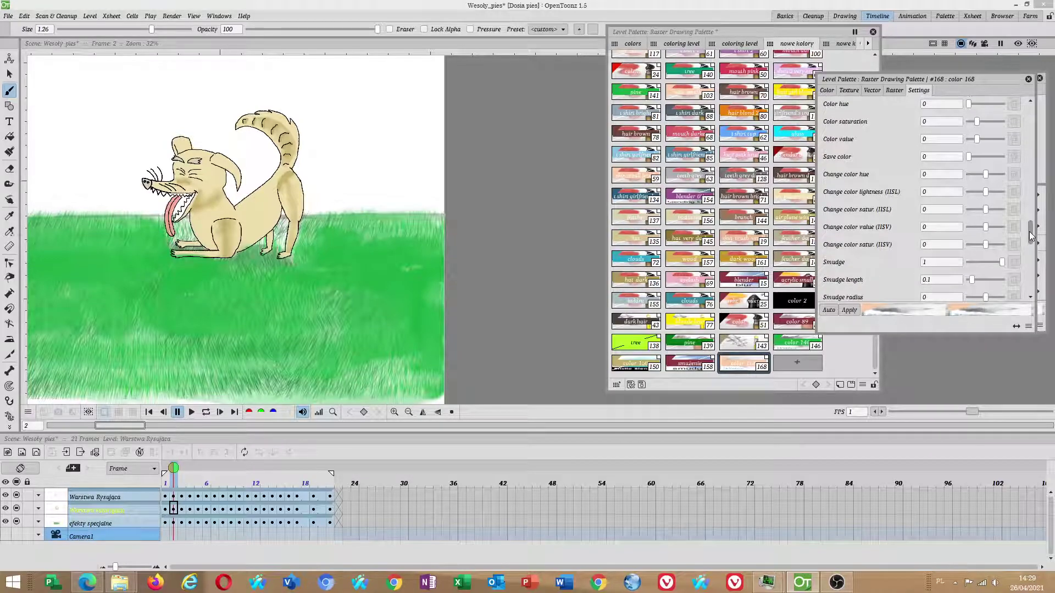
drag(974, 281, 985, 281)
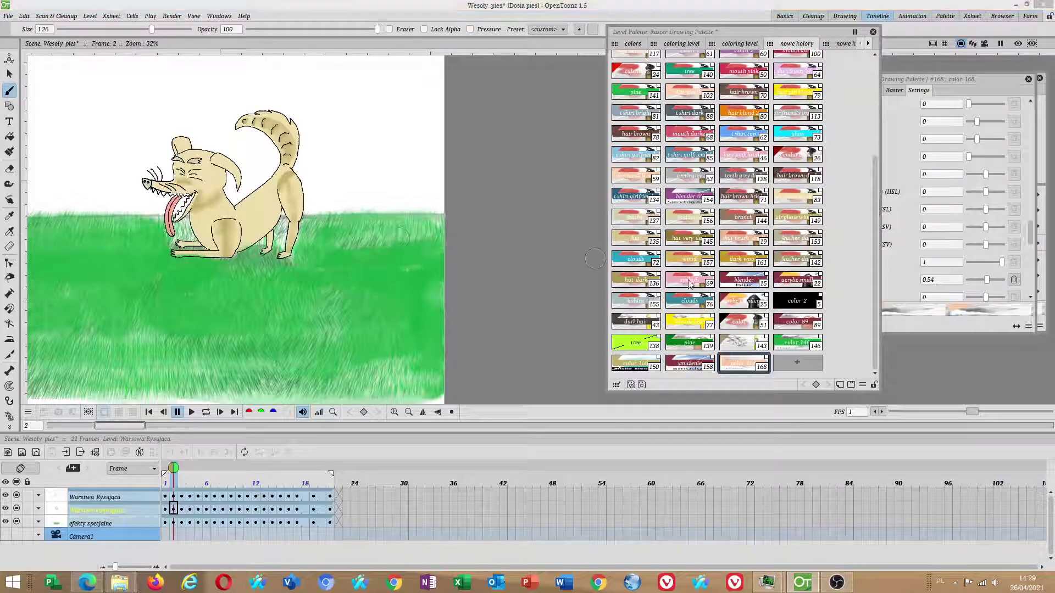
drag(987, 280, 1000, 279)
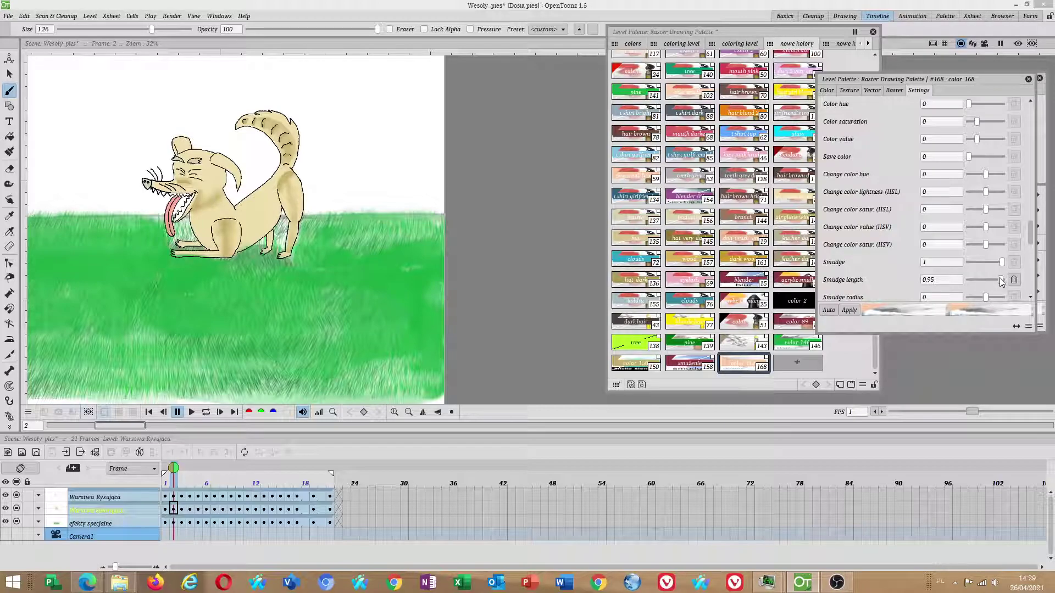
click(854, 314)
mouse_move(361, 254)
mouse_down()
mouse_move(393, 226)
mouse_move(382, 261)
mouse_move(416, 228)
mouse_move(409, 275)
mouse_move(381, 267)
mouse_move(421, 273)
mouse_up()
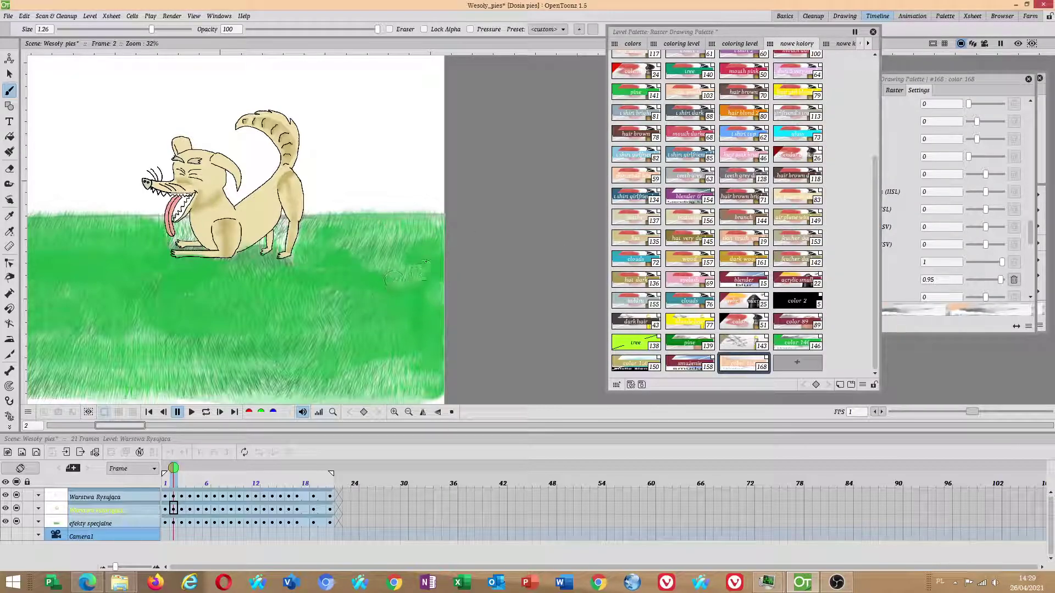
click(1001, 281)
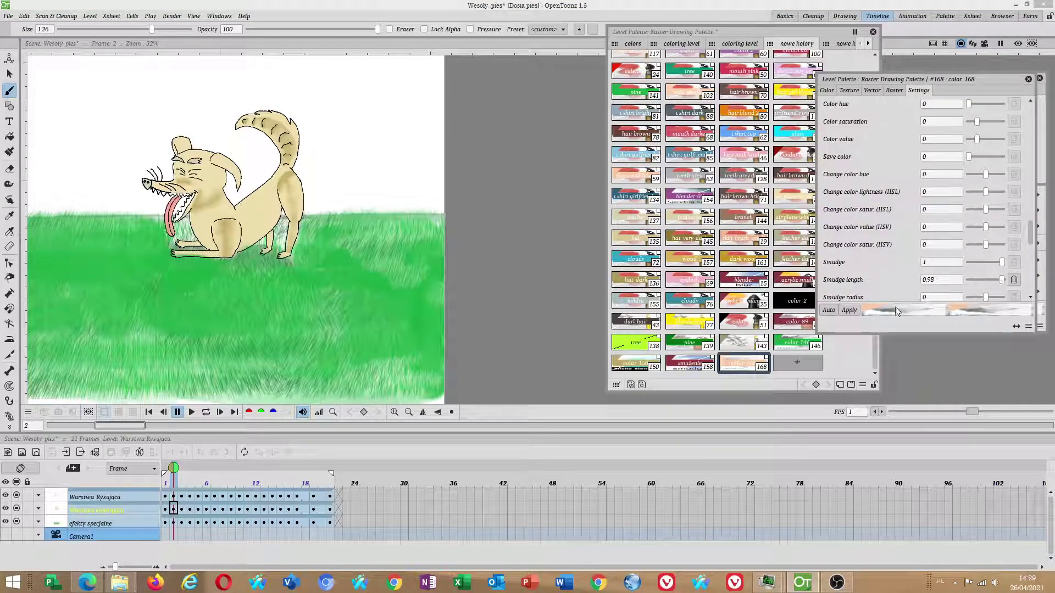
- Blend the grass behind the dog and along the left edge of the lawn with the adjusted Water brush
mouse_move(374, 263)
mouse_down()
mouse_move(394, 252)
mouse_move(364, 272)
mouse_up()
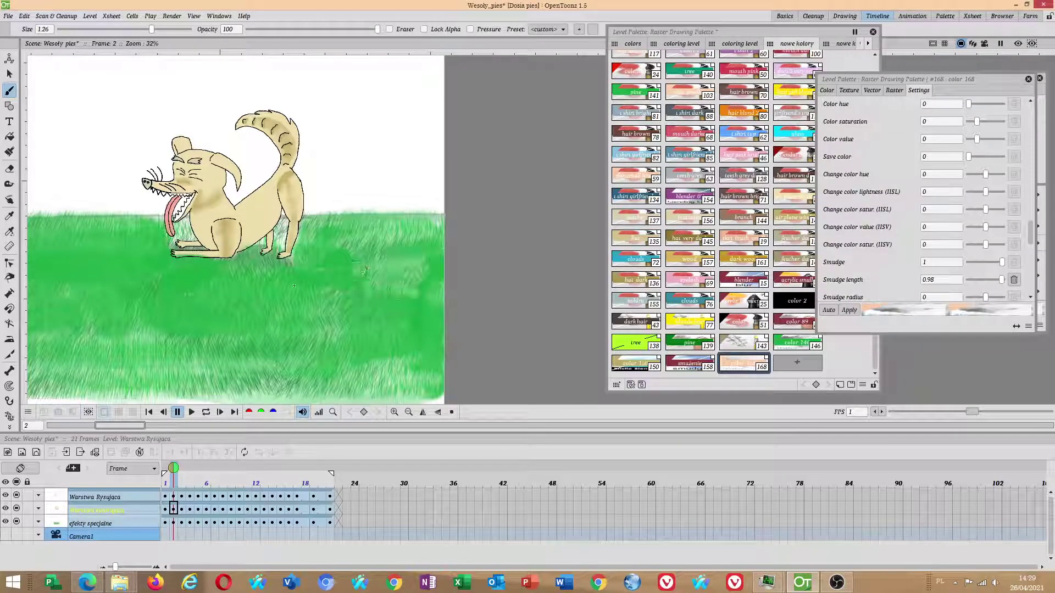
drag(300, 286, 503, 272)
mouse_move(204, 237)
mouse_down()
mouse_move(237, 221)
mouse_move(203, 209)
mouse_up()
mouse_move(202, 350)
mouse_down()
mouse_move(205, 374)
mouse_move(241, 365)
mouse_move(203, 374)
mouse_move(258, 368)
mouse_move(190, 355)
mouse_up()
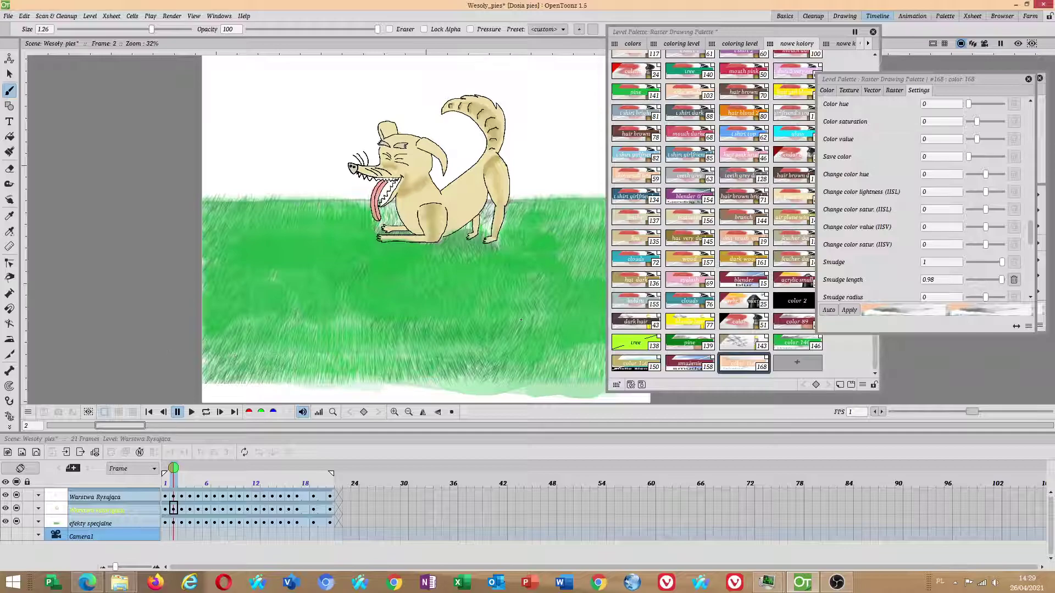
- Rename style 168 on the nowe kolory page as Water Blender
click(691, 379)
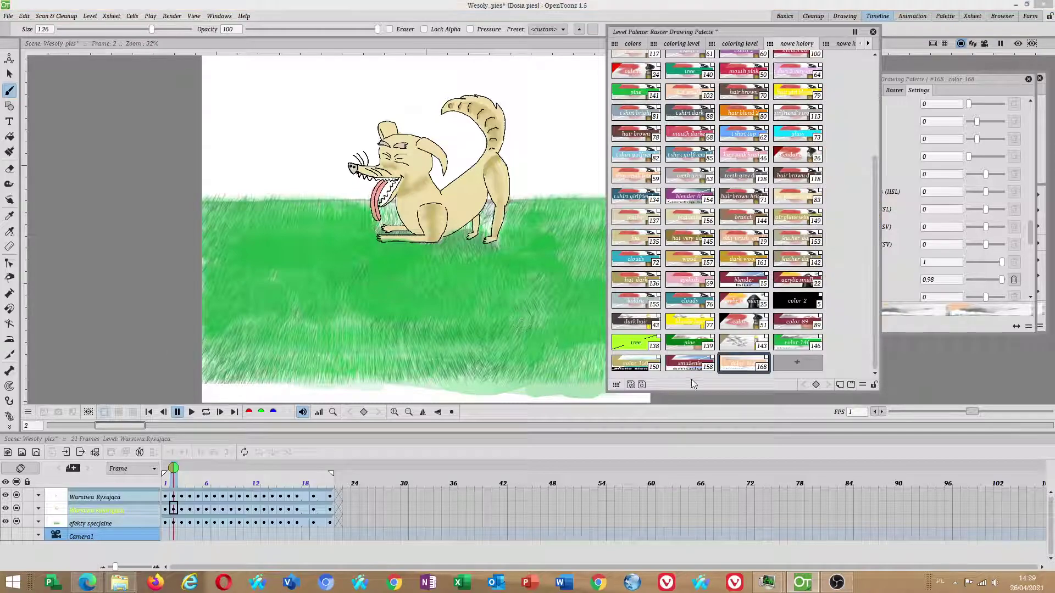
double_click(746, 367)
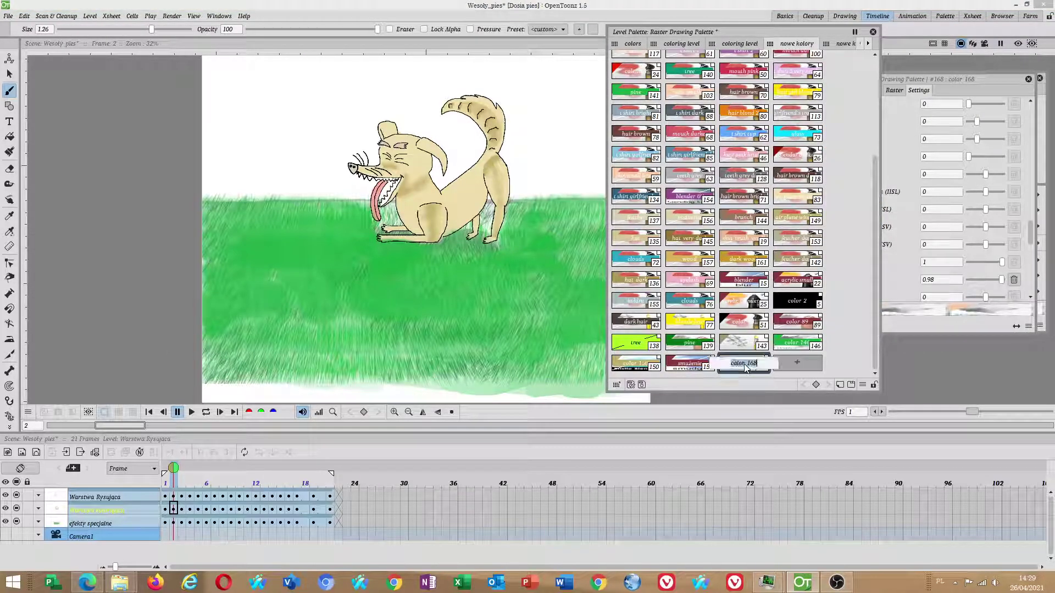
text(Water Blende)
key(Return)
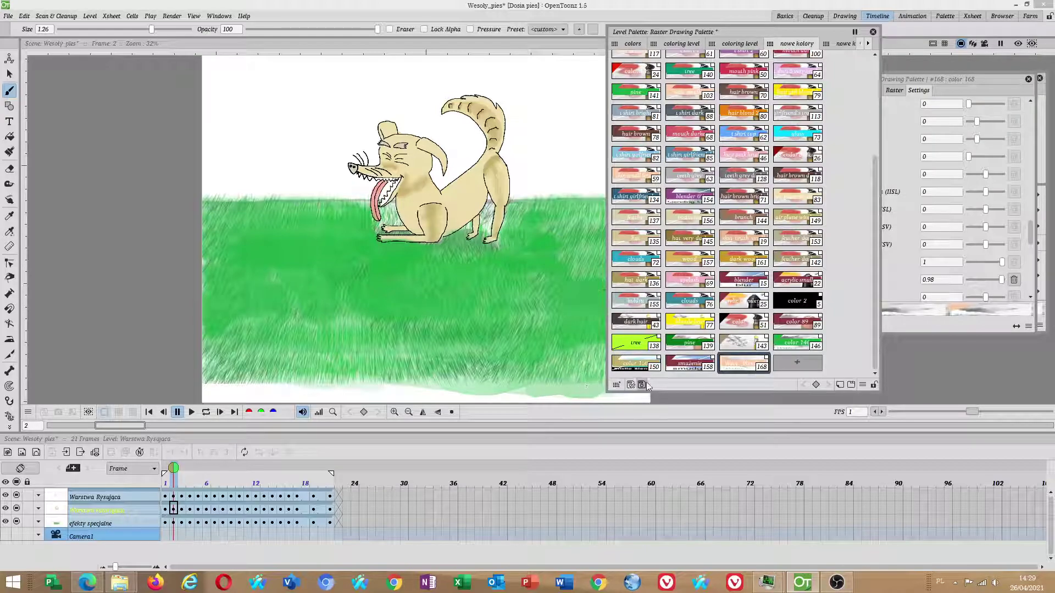
- Save the raster drawing palette and the scene
click(643, 384)
click(491, 302)
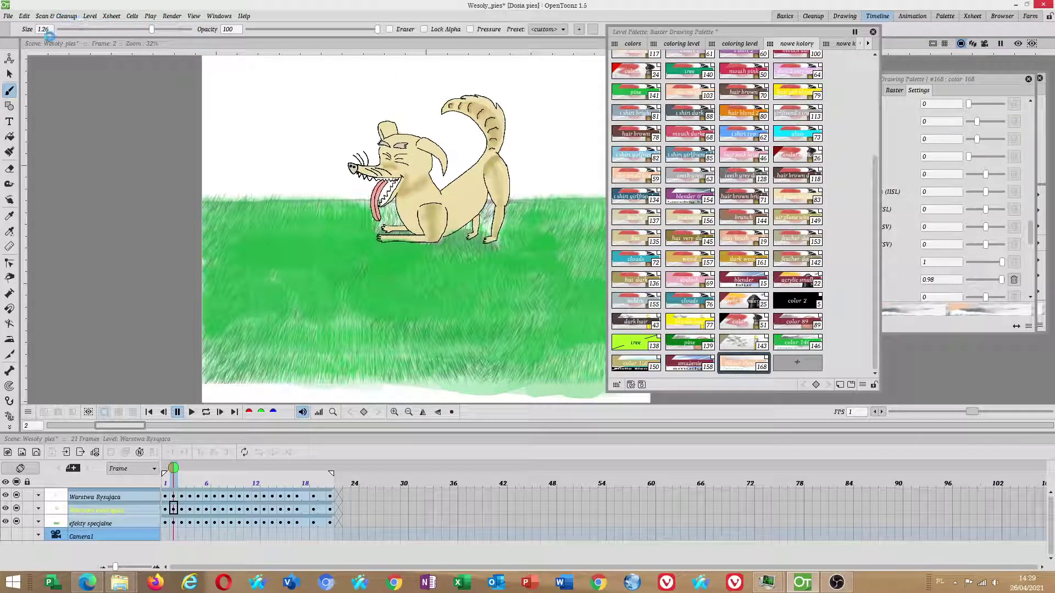
click(164, 510)
click(8, 16)
click(9, 16)
click(7, 17)
click(36, 55)
- Copy the Water Blender style and paste it into the second coloring level palette page
click(173, 510)
scroll(415, 260, up, 5)
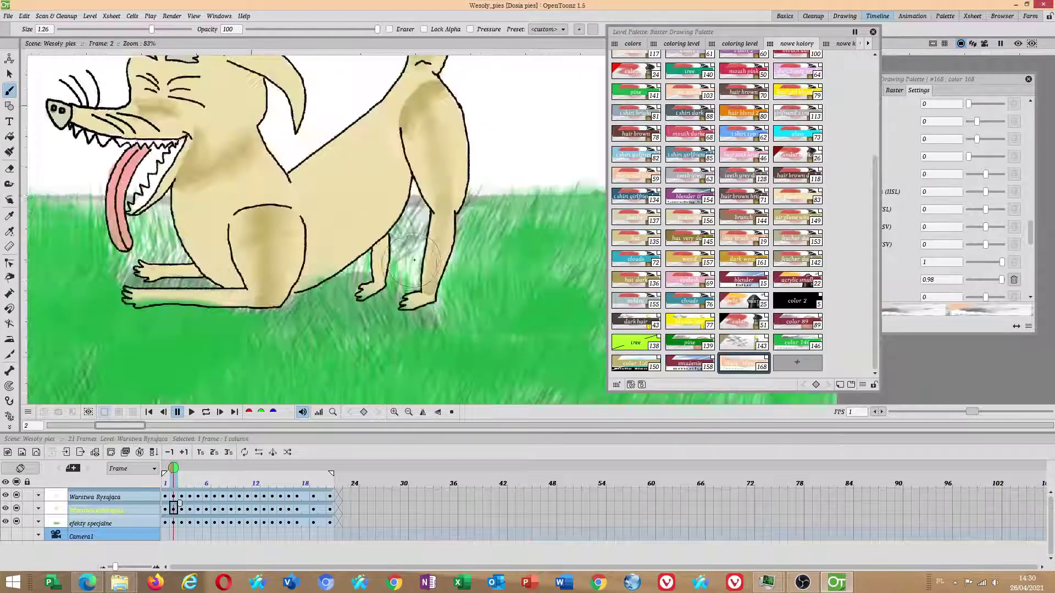
scroll(415, 260, up, 2)
right_click(749, 366)
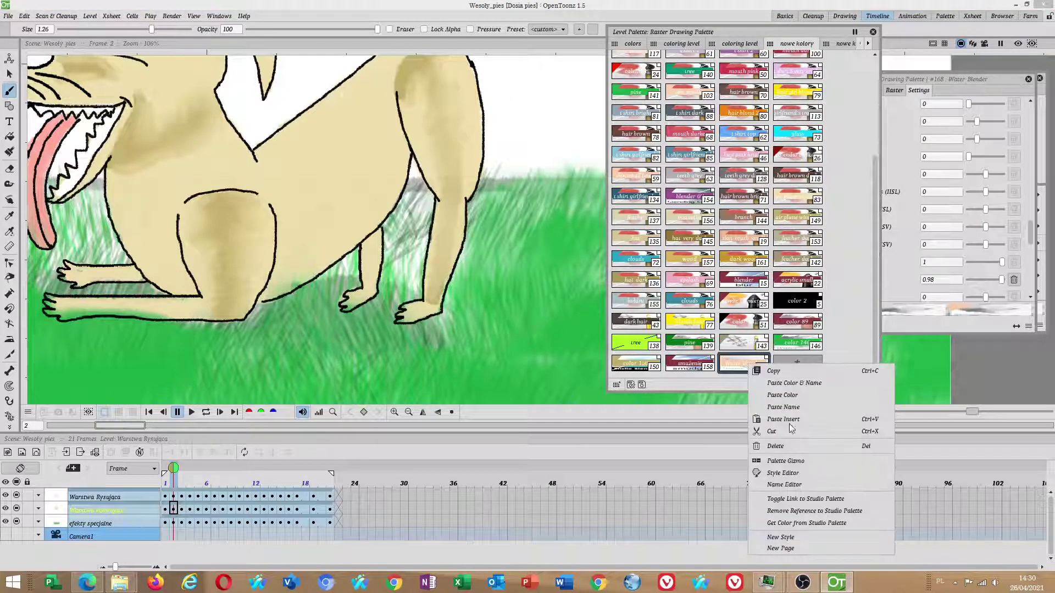
click(776, 370)
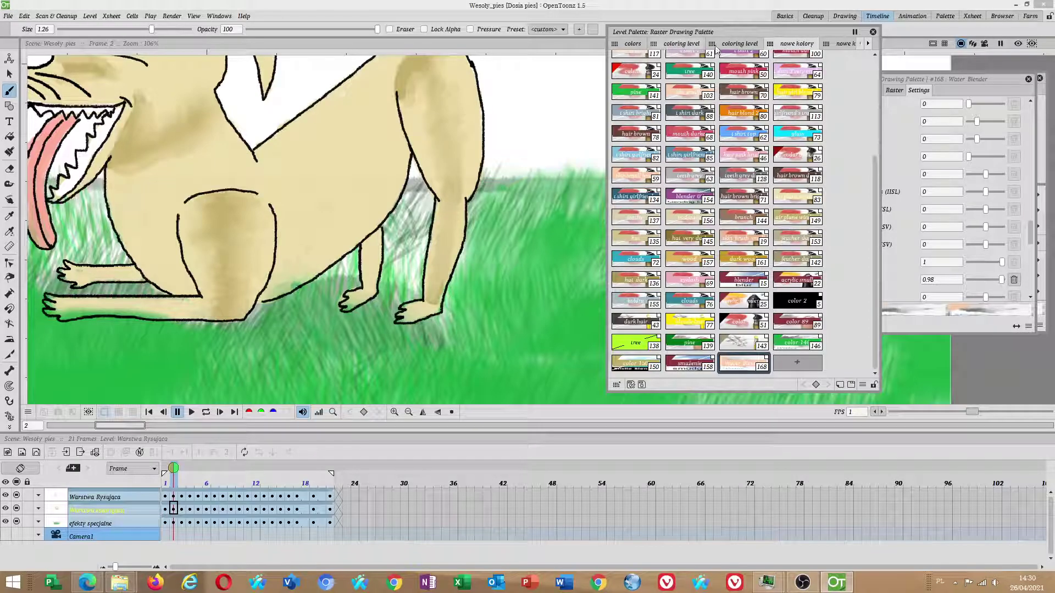
click(737, 44)
right_click(757, 186)
click(801, 242)
- Paste the Water Blender style into the first coloring level page and return to the end of the nowe kolory page
click(681, 44)
right_click(731, 184)
click(768, 241)
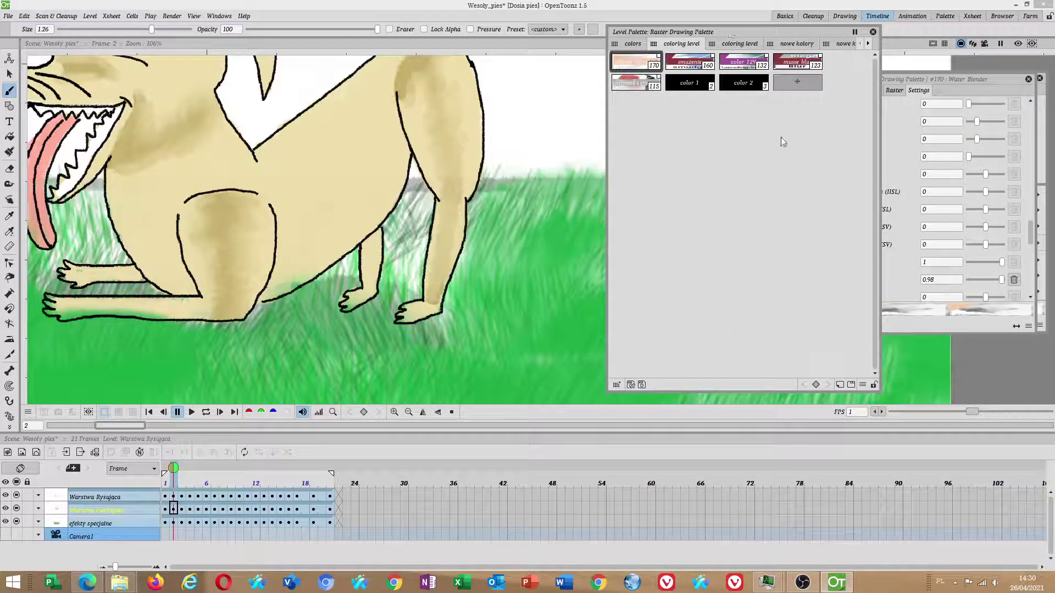
click(797, 43)
scroll(803, 289, down, 1)
scroll(804, 290, down, 1)
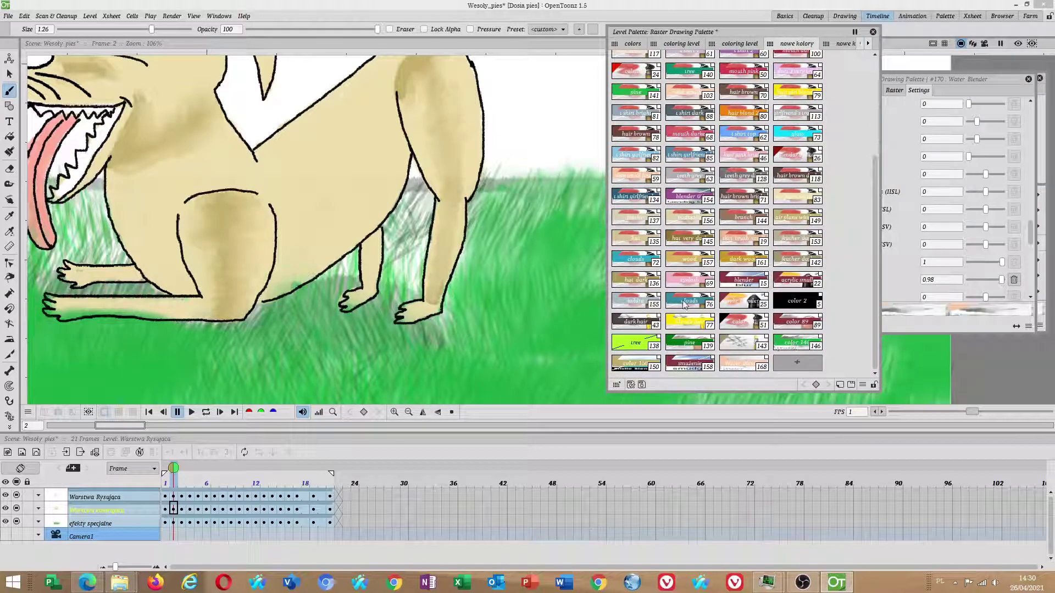
- Reduce the brush size and paint grass with the pine style in the gap between the dog's hind legs on frame 2
click(636, 93)
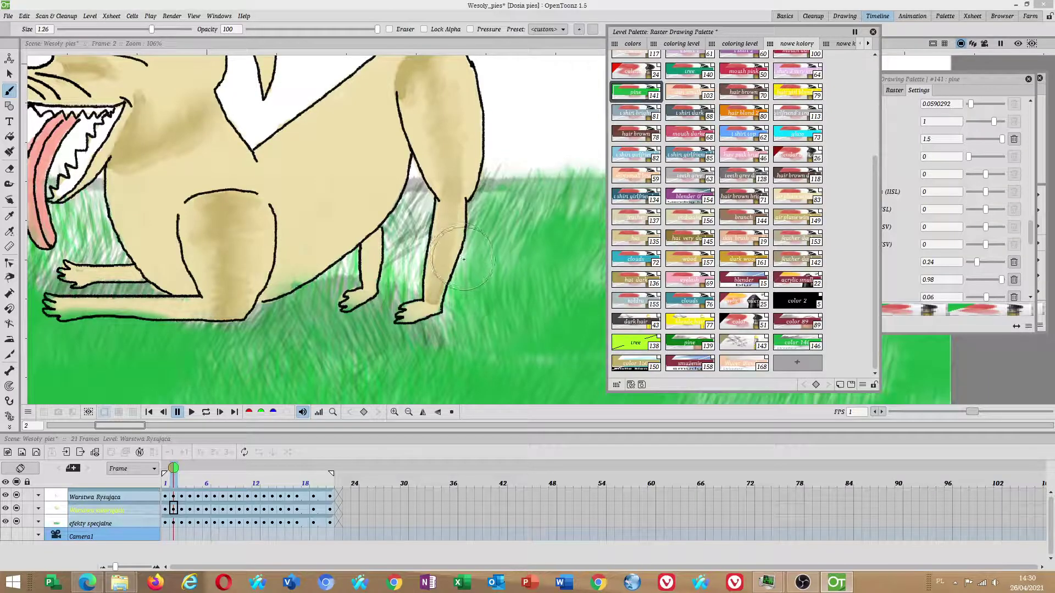
key(u)
key(u)
key(u)
key(u)
key(u)
key(u)
key(u)
key(u)
key(u)
key(u)
key(u)
key(u)
key(u)
key(u)
key(u)
key(u)
key(u)
key(u)
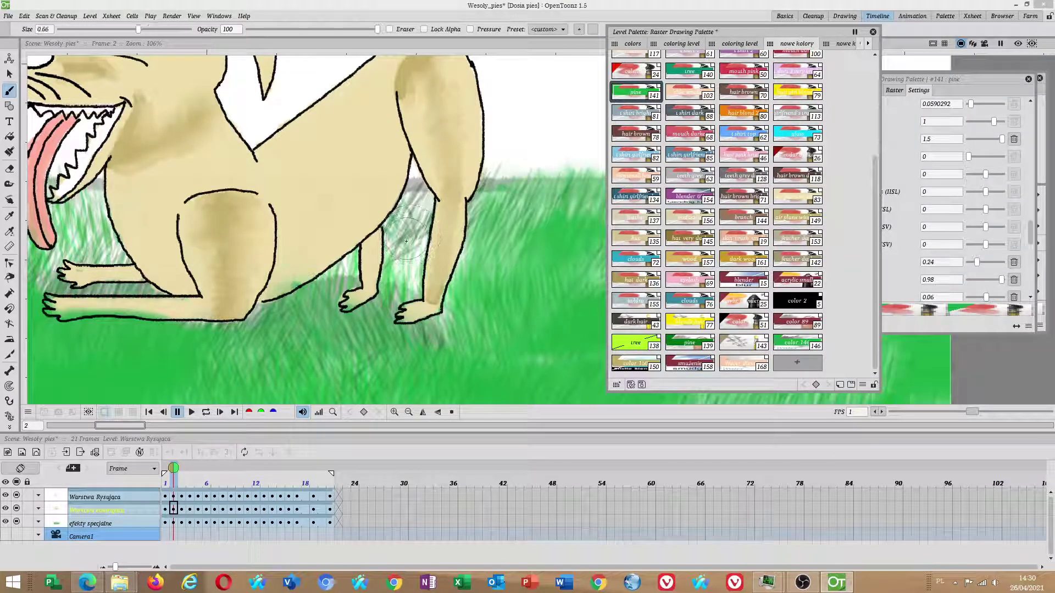
mouse_move(406, 241)
mouse_down()
mouse_move(405, 280)
mouse_move(419, 204)
mouse_move(400, 240)
mouse_move(406, 284)
mouse_move(405, 263)
mouse_move(397, 288)
mouse_move(404, 239)
mouse_move(412, 255)
mouse_move(423, 211)
mouse_move(412, 286)
mouse_move(393, 253)
mouse_move(393, 218)
mouse_move(410, 206)
mouse_up()
- Blend the fresh green around the dog's hind legs into the surrounding grass with the Water Blender style
click(744, 363)
scroll(379, 272, down, 5)
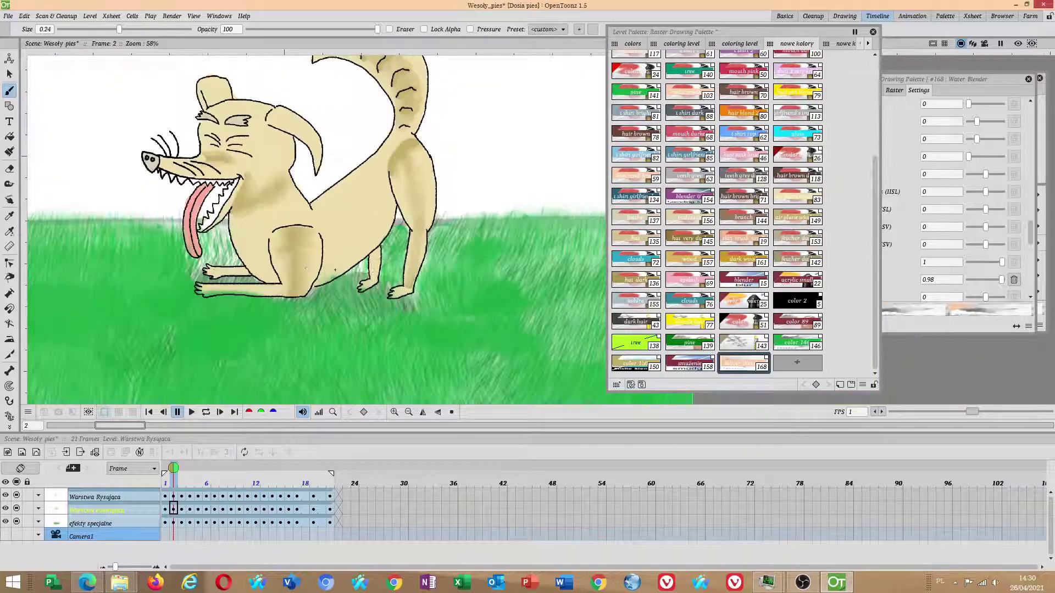
drag(382, 279, 452, 292)
scroll(436, 288, up, 2)
scroll(432, 284, up, 1)
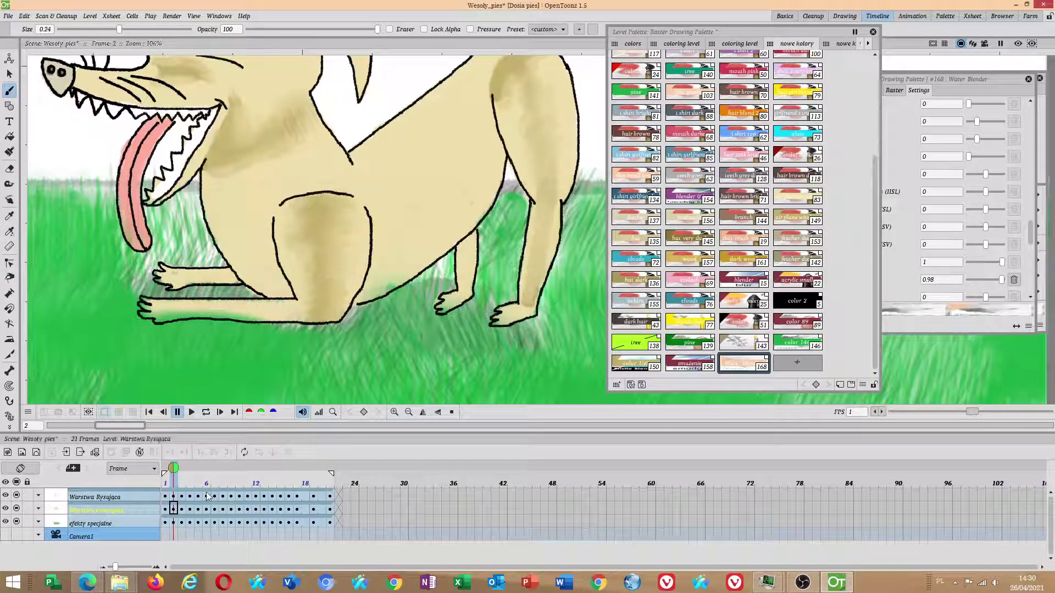
click(172, 523)
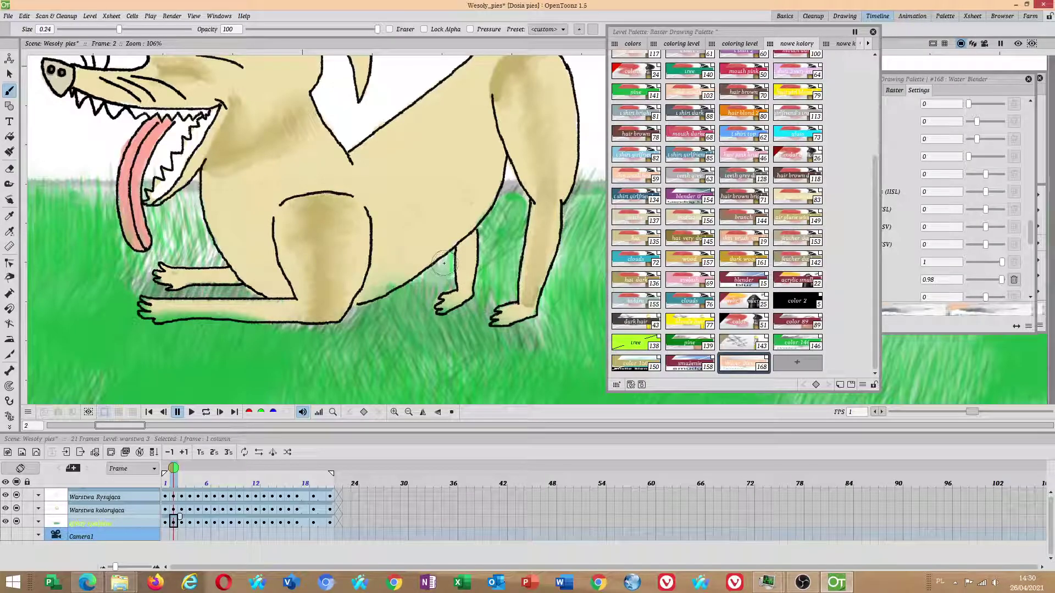
drag(353, 328, 384, 324)
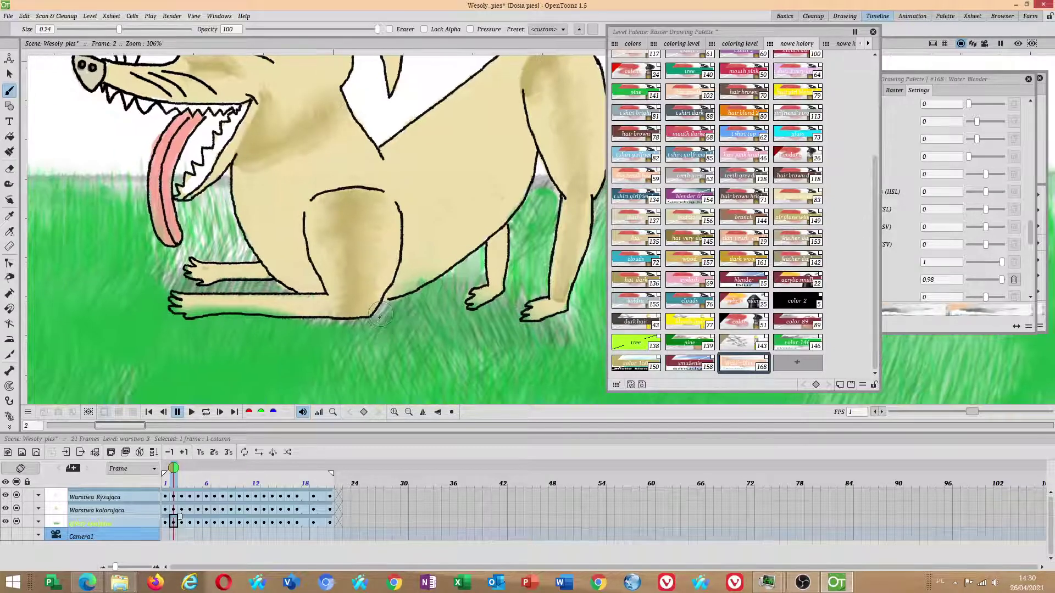
click(173, 510)
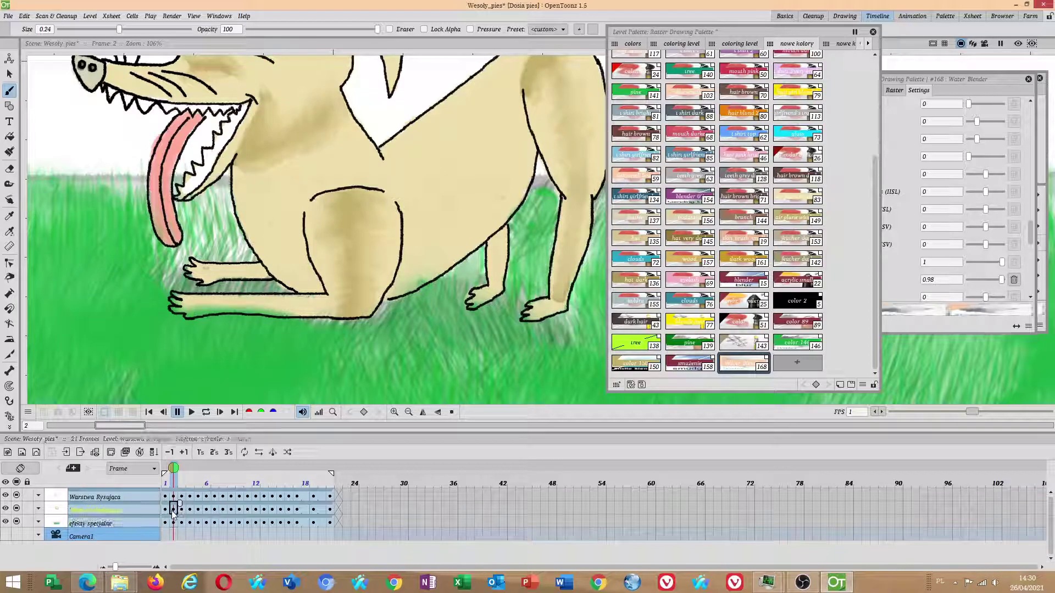
- Paint pine-coloured grass below the dog's muzzle and between its front legs, using a smaller brush for the narrow gaps
click(635, 93)
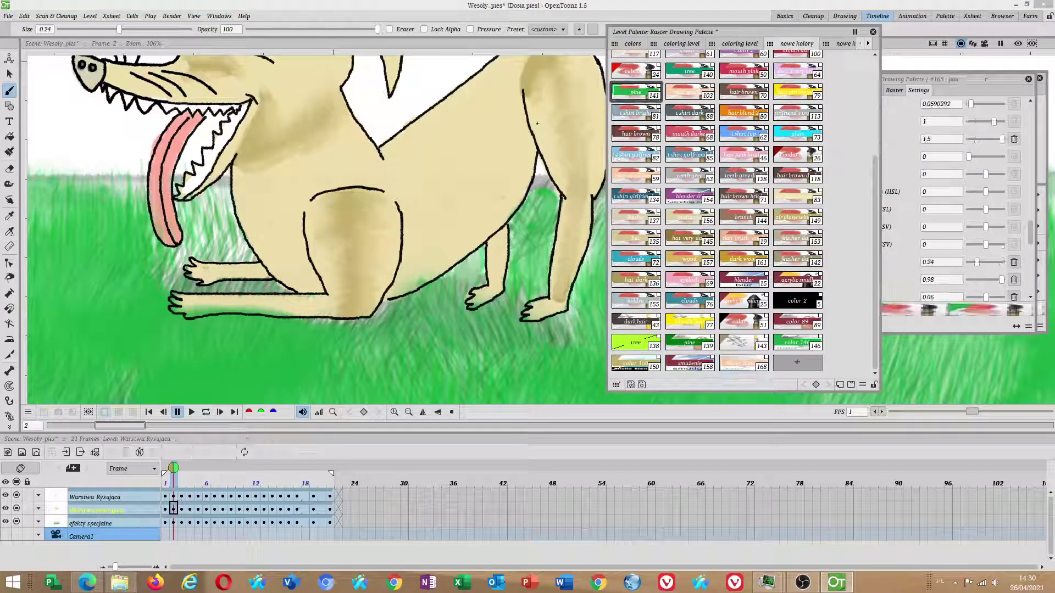
mouse_move(246, 239)
mouse_down()
mouse_move(209, 242)
mouse_move(234, 250)
mouse_move(219, 215)
mouse_move(204, 219)
mouse_move(179, 256)
mouse_up()
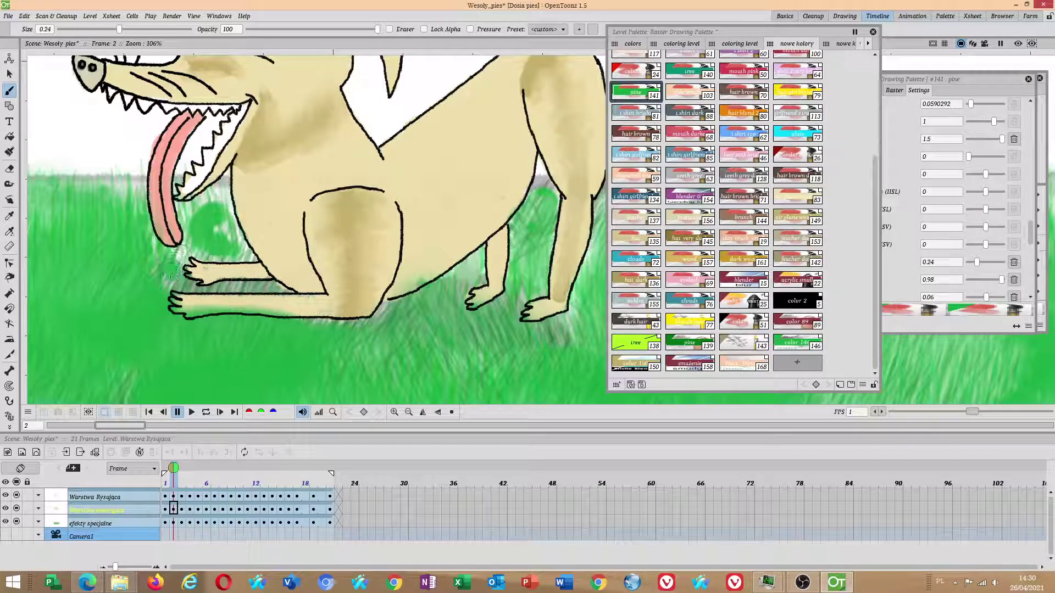
drag(224, 230, 218, 198)
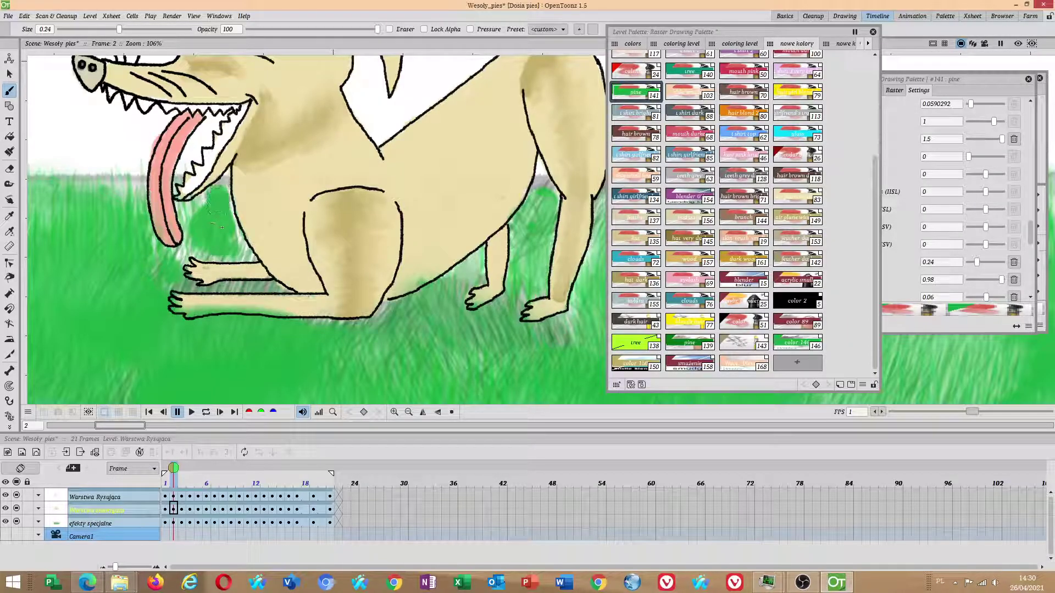
scroll(218, 197, up, 4)
key(ctrl+alt)
drag(368, 312, 236, 310)
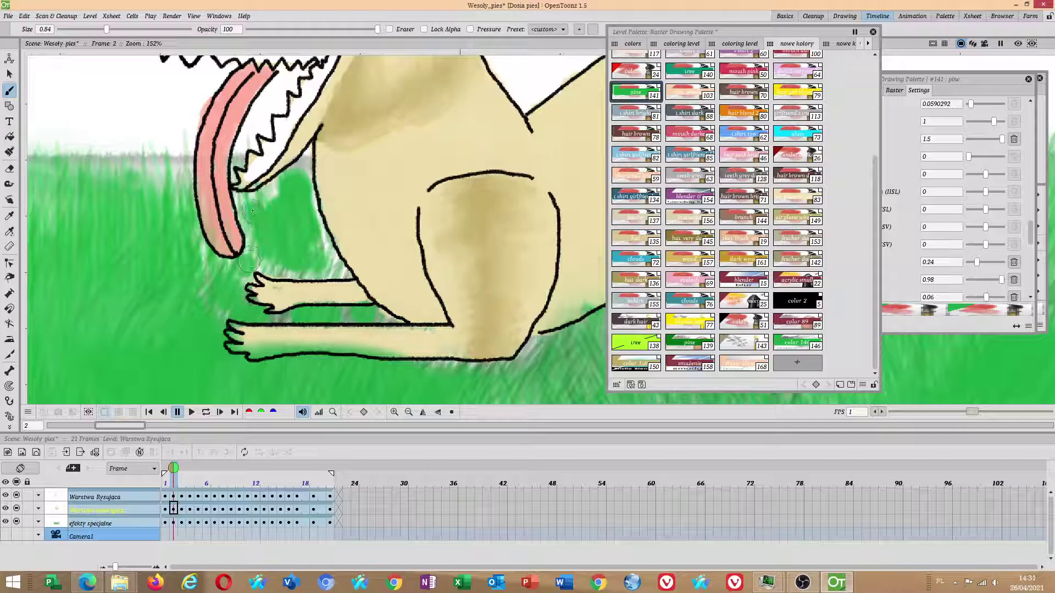
- Blend the new grass below the muzzle and between the front legs with the Water Blender style
click(743, 363)
mouse_move(271, 196)
mouse_down()
mouse_move(250, 210)
mouse_move(256, 241)
mouse_move(290, 257)
mouse_move(282, 265)
mouse_move(334, 270)
mouse_move(304, 210)
mouse_move(310, 238)
mouse_up()
mouse_move(303, 188)
mouse_down()
mouse_move(324, 242)
mouse_move(265, 269)
mouse_move(284, 299)
mouse_move(319, 316)
mouse_up()
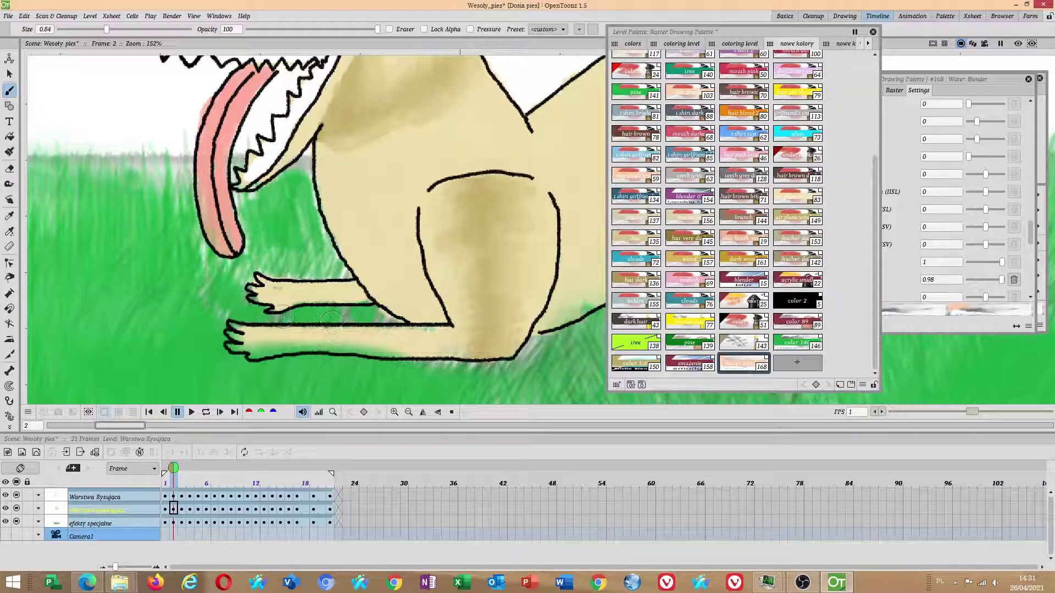
scroll(383, 315, down, 3)
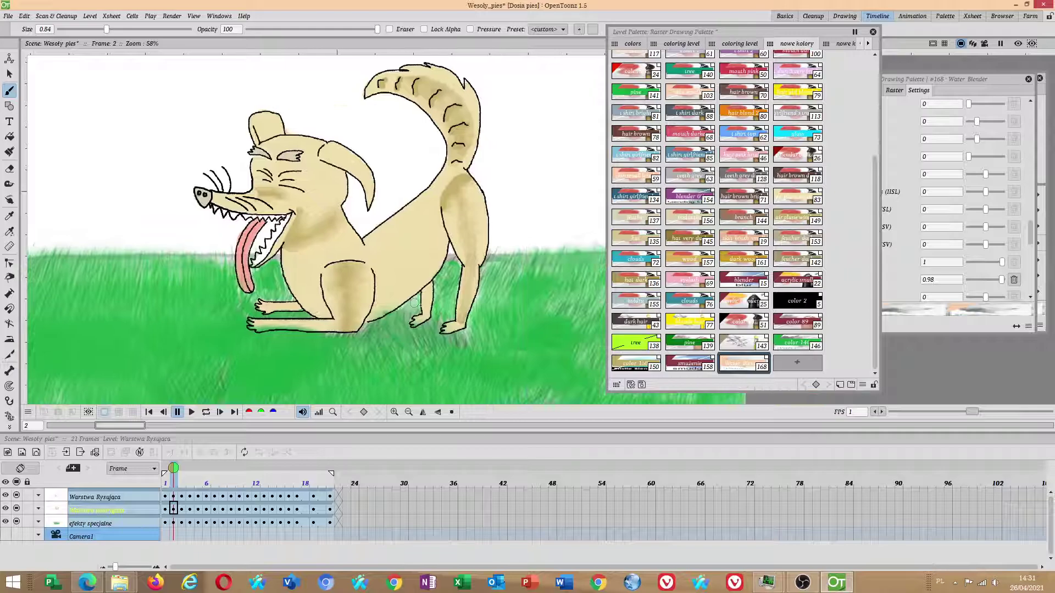
- Cover the green spill on the dog's front legs and paws with the light beige style 83
scroll(306, 327, up, 2)
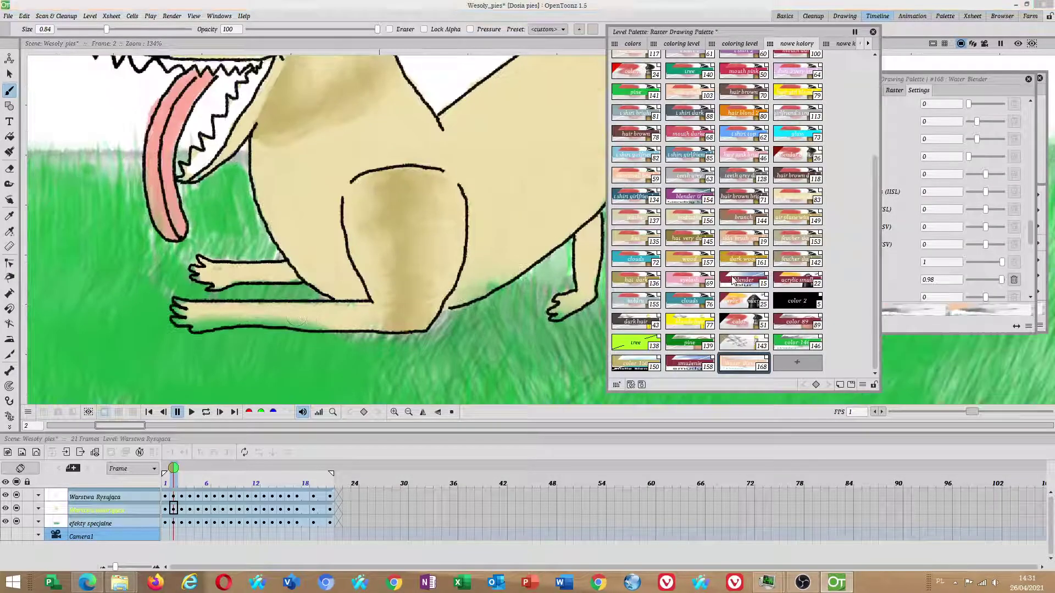
click(800, 202)
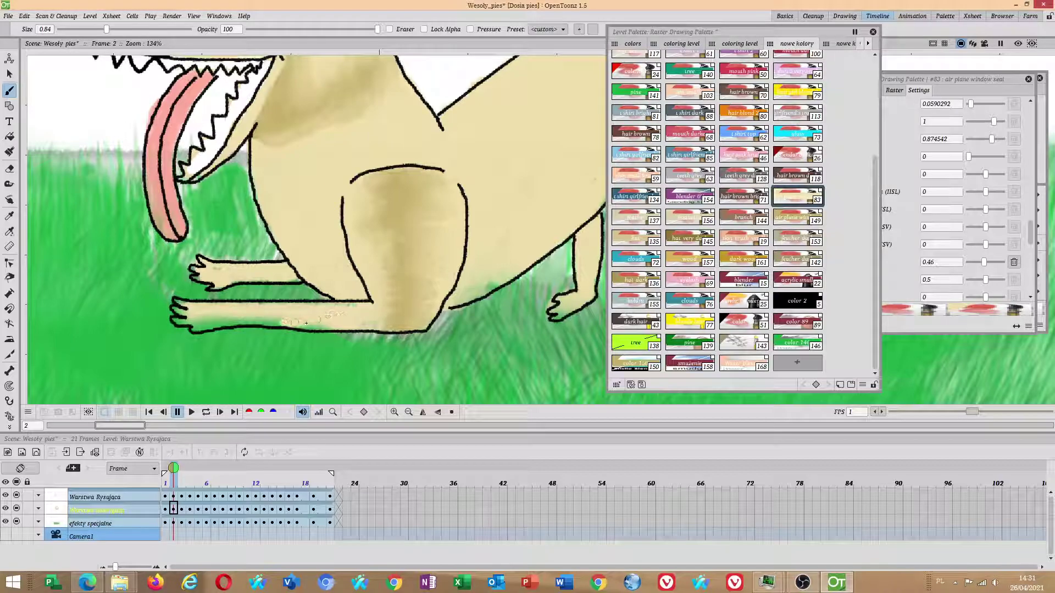
mouse_move(254, 319)
mouse_down()
mouse_move(186, 320)
mouse_move(196, 329)
mouse_move(235, 320)
mouse_move(400, 327)
mouse_move(334, 312)
mouse_up()
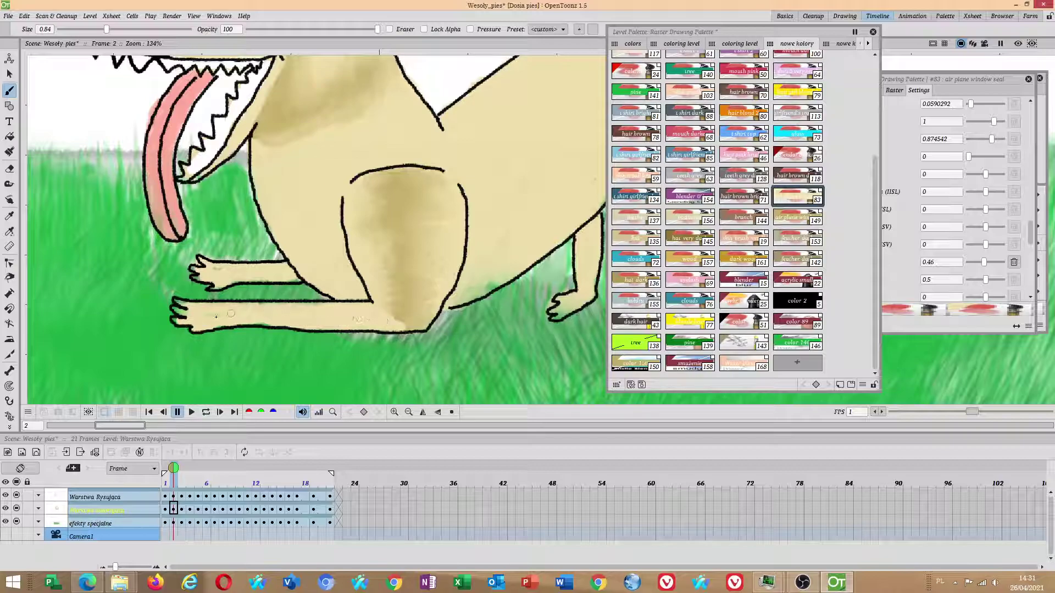
drag(185, 309, 193, 318)
mouse_move(230, 278)
mouse_down()
mouse_move(294, 280)
mouse_move(225, 272)
mouse_up()
- Soften the shading on the dog's bent front leg with the Water Blender style
click(690, 365)
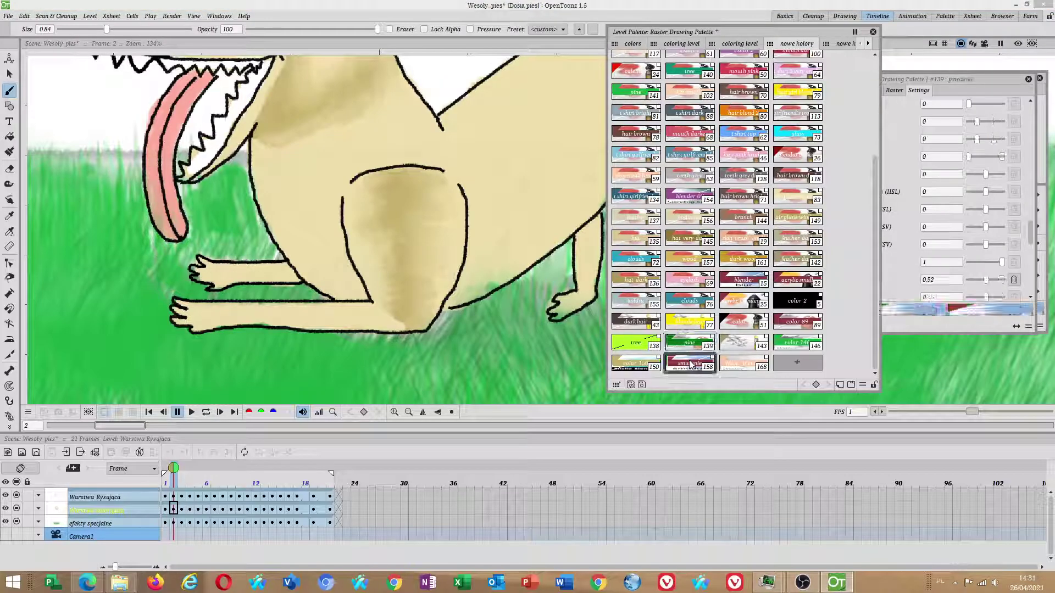
click(738, 364)
mouse_move(385, 303)
mouse_down()
mouse_move(391, 323)
mouse_move(380, 314)
mouse_move(395, 327)
mouse_move(393, 263)
mouse_move(421, 253)
mouse_up()
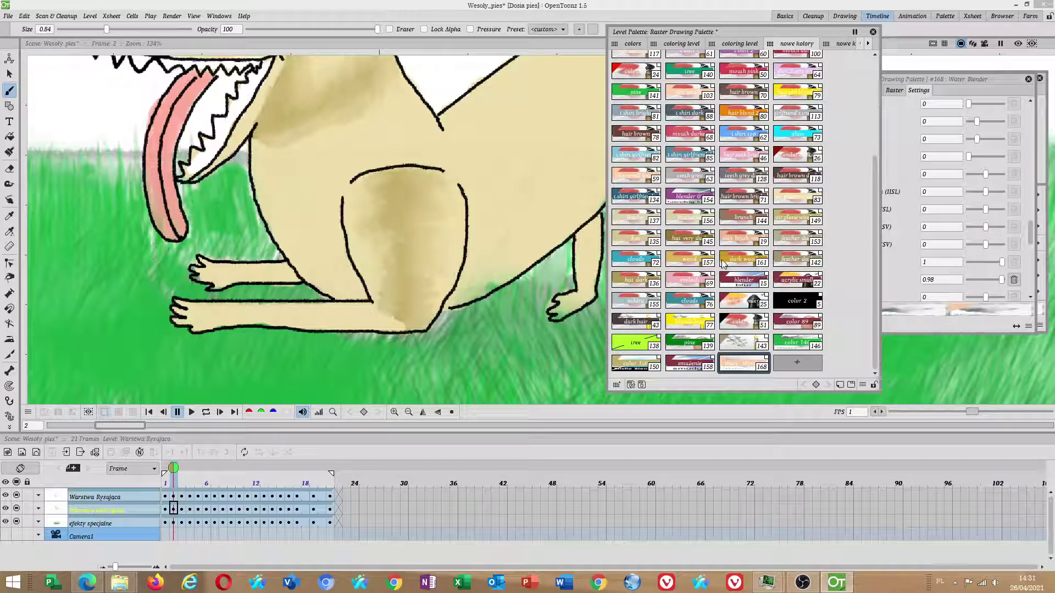
- Shade the base of the bent front leg with styles 157 and 149, and blend the strokes with Water Blender
click(691, 263)
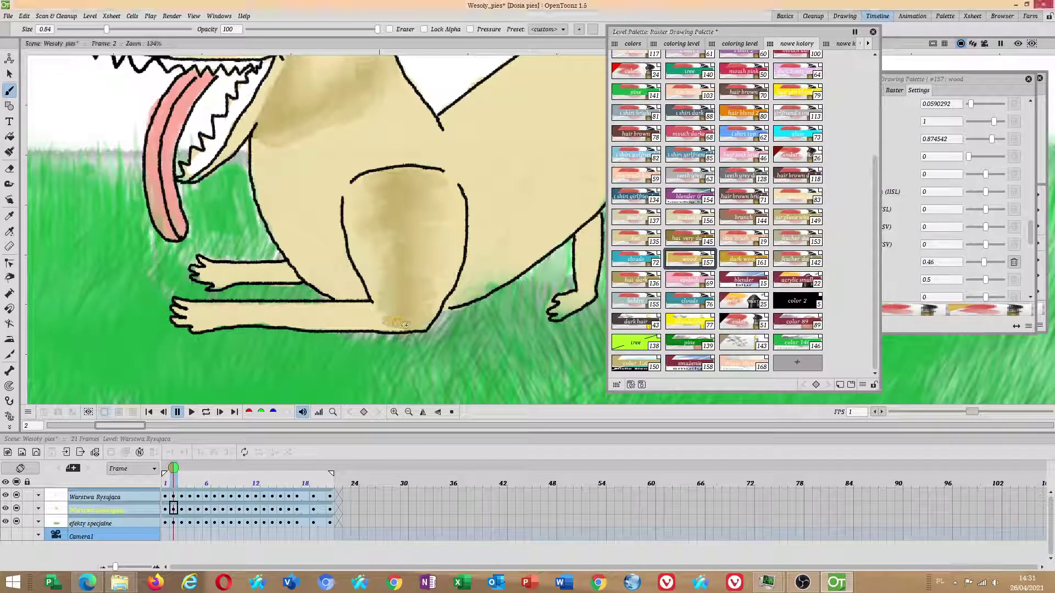
click(793, 218)
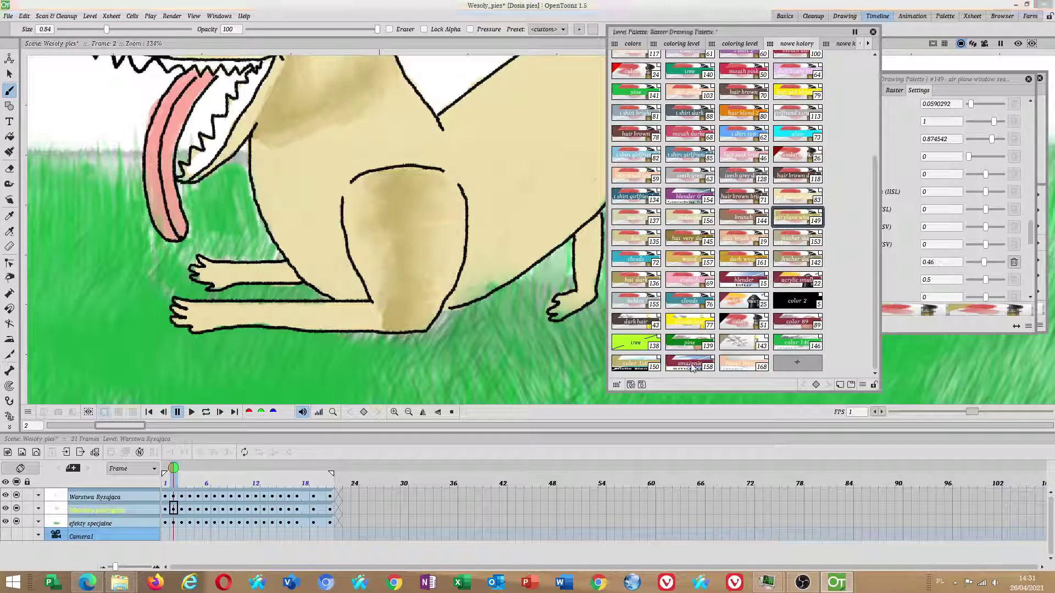
click(743, 363)
mouse_move(387, 318)
mouse_down()
mouse_move(374, 320)
mouse_move(392, 300)
mouse_up()
scroll(392, 301, down, 3)
scroll(384, 294, up, 3)
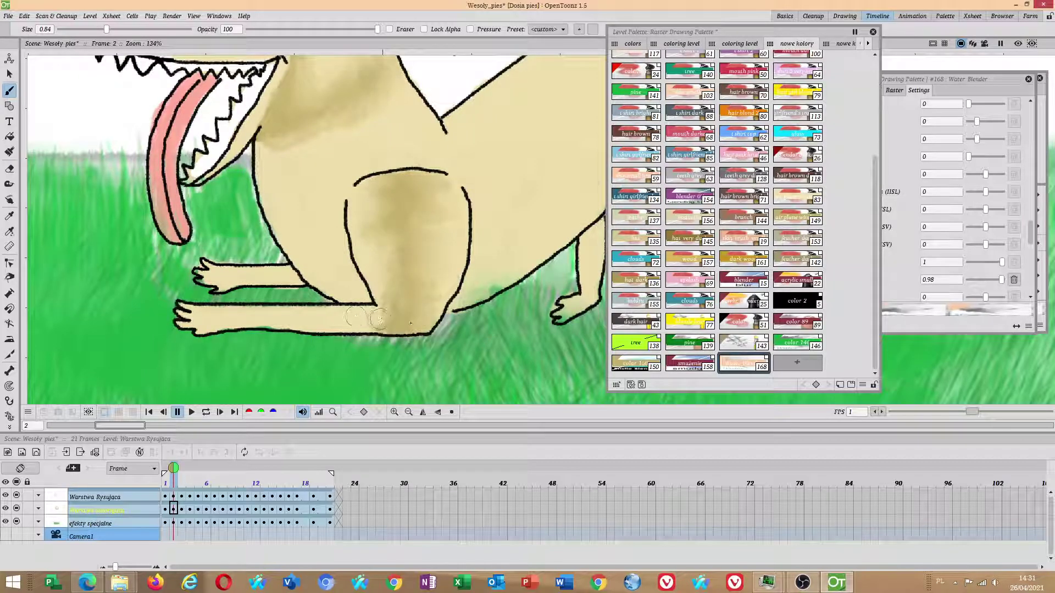
- Smooth the shading of the bent front leg with the blender style 15
click(752, 286)
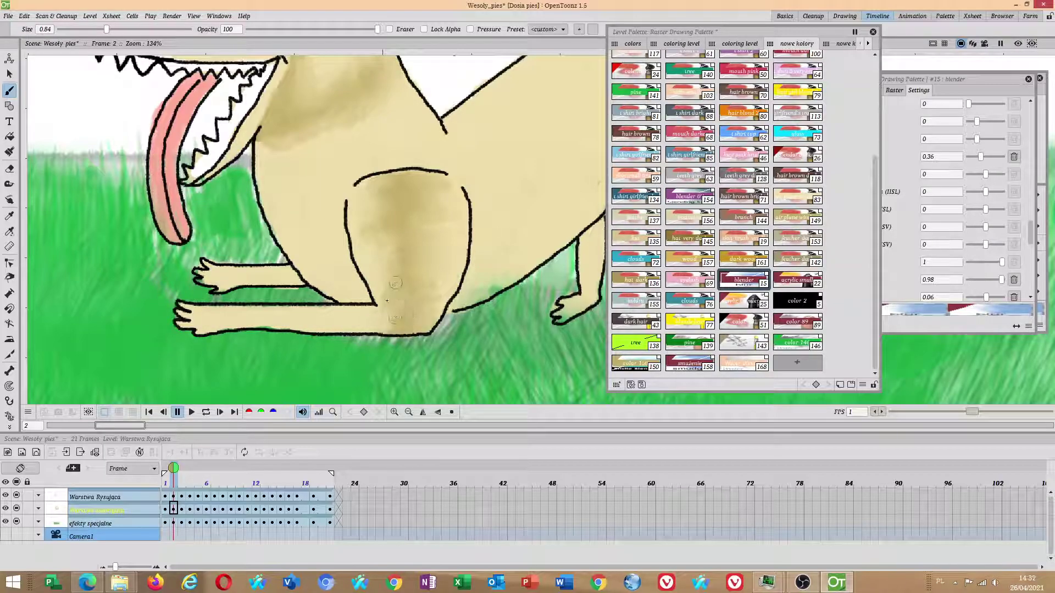
scroll(385, 325, down, 5)
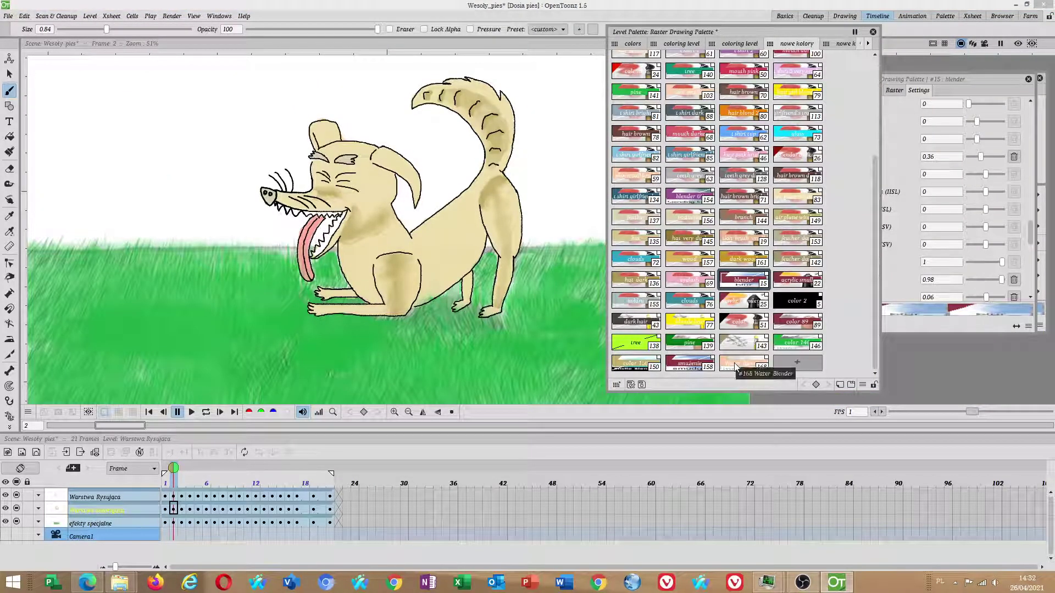
scroll(339, 248, down, 2)
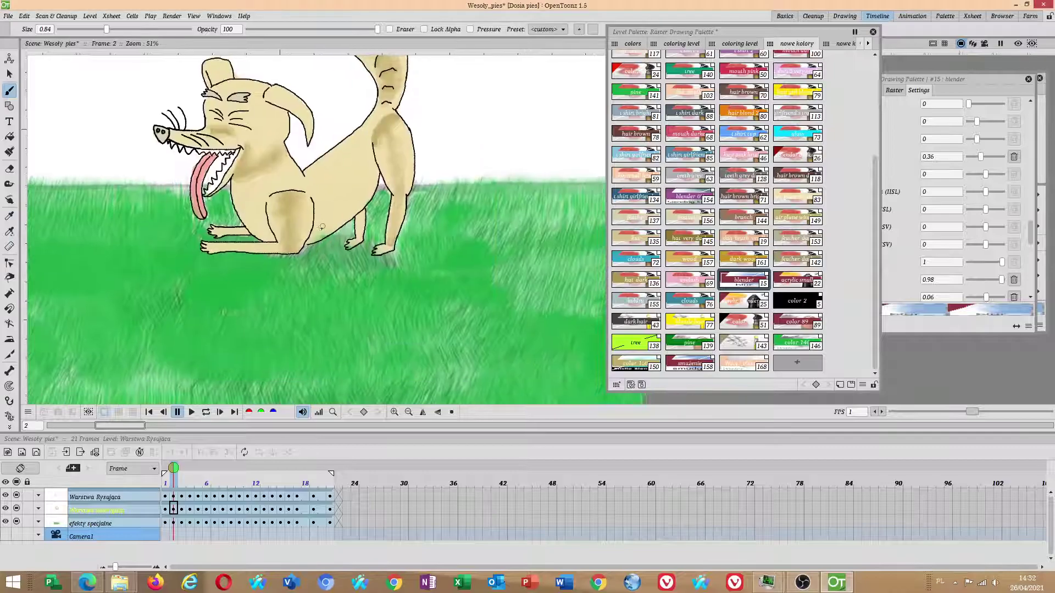
- Blend the grass below the dog on frame 2 with the Water Blender style at brush size 0.54
drag(338, 249, 393, 230)
scroll(404, 292, up, 2)
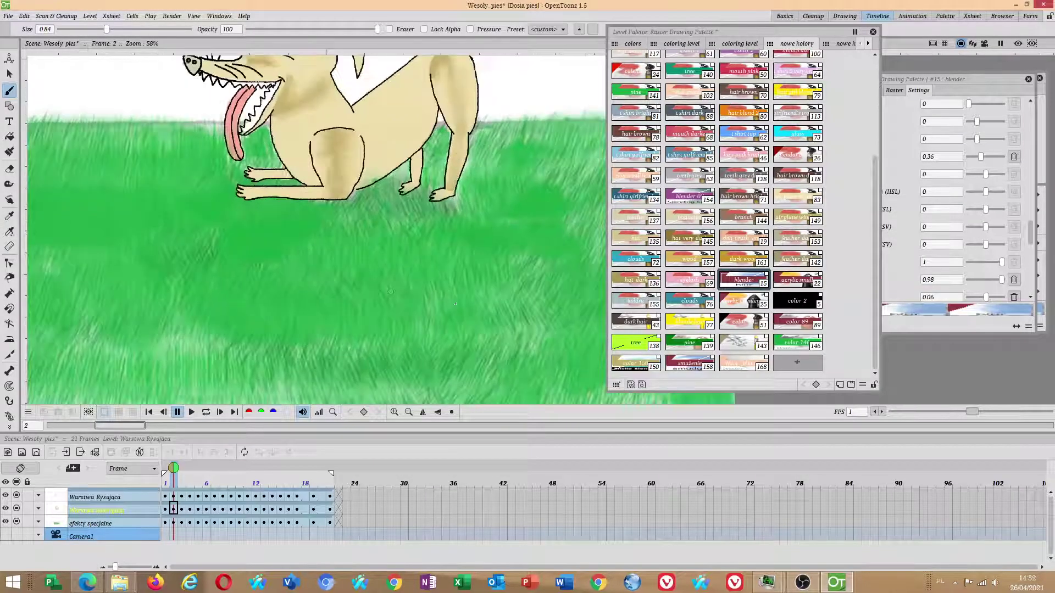
click(744, 363)
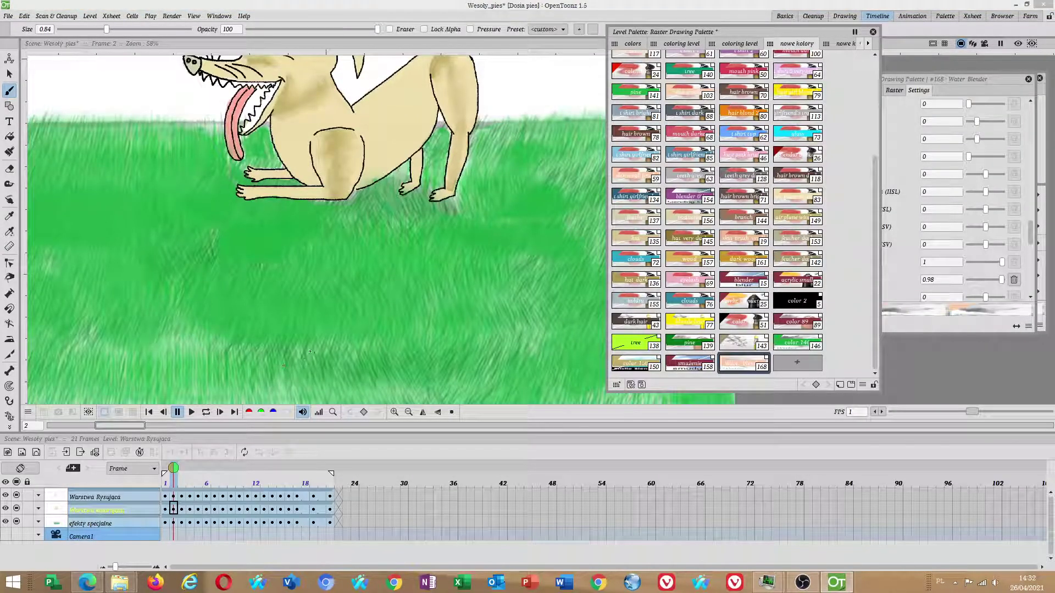
key(ctrl+alt)
mouse_move(327, 345)
mouse_down()
mouse_move(255, 349)
mouse_move(364, 347)
mouse_move(268, 344)
mouse_move(316, 332)
mouse_up()
scroll(364, 340, down, 3)
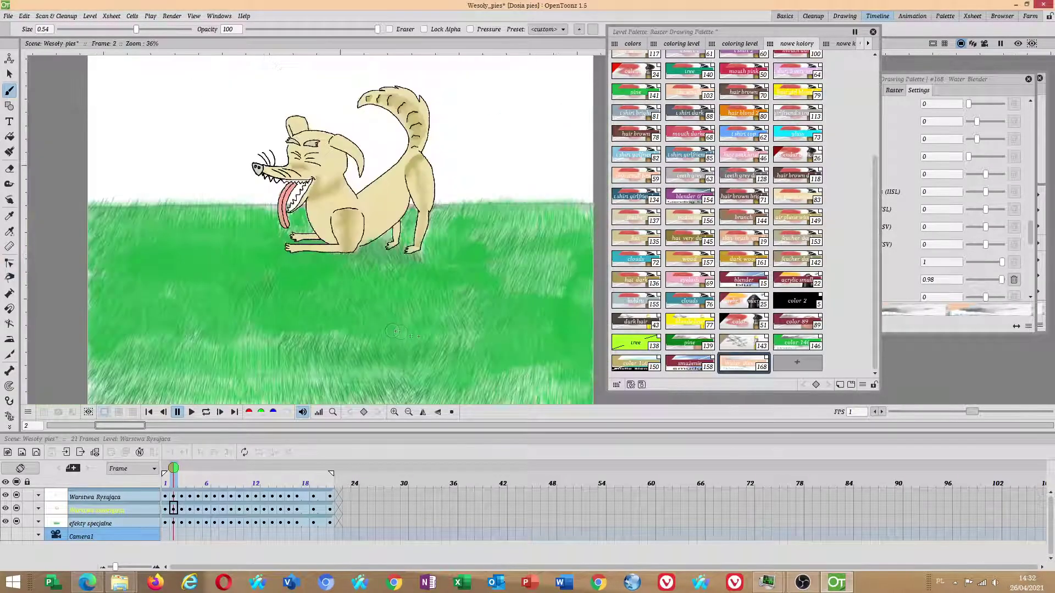
drag(397, 331, 377, 277)
- Go to frame 3 of the colouring layer and blend the lower-left grass with the Water Blender brush
click(168, 511)
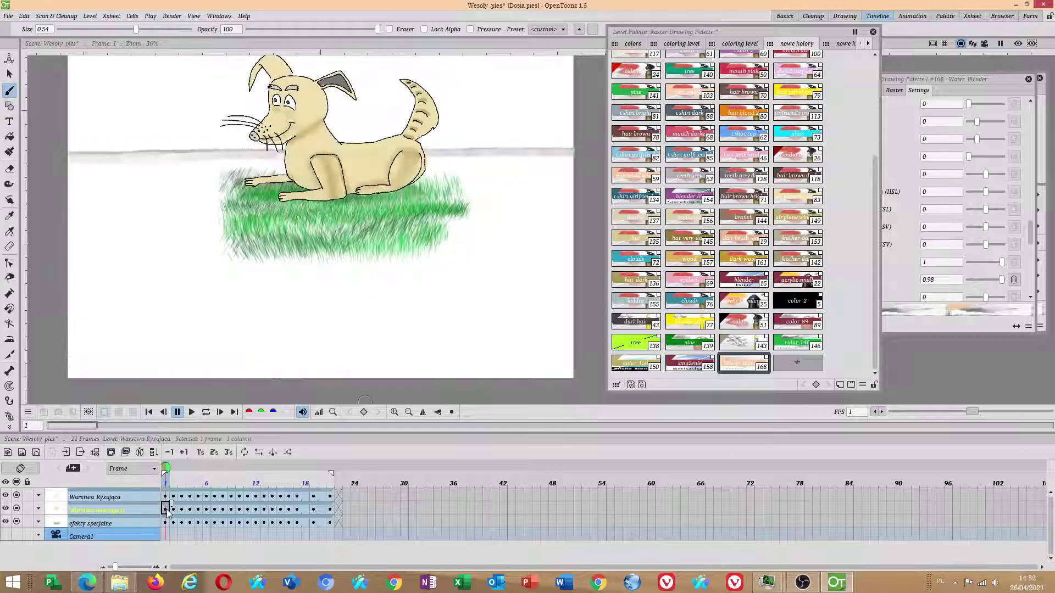
click(180, 510)
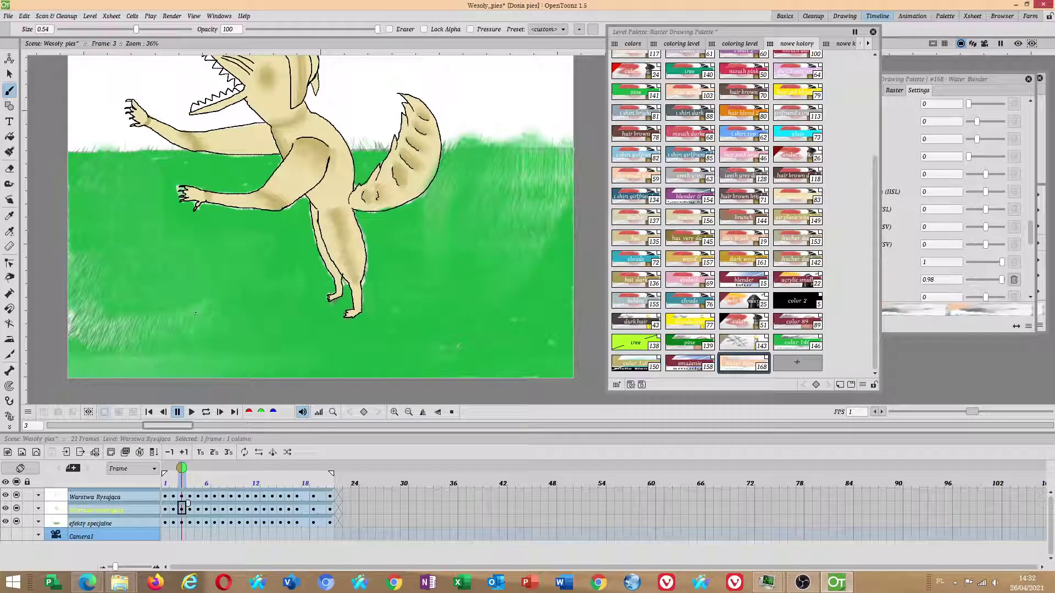
key(o)
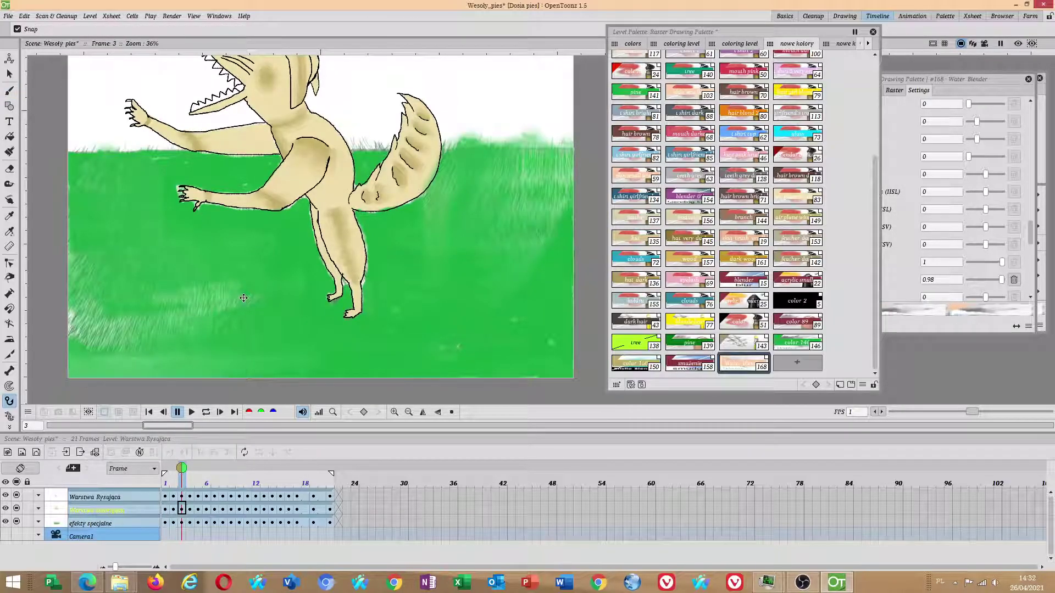
key(b)
drag(257, 297, 271, 308)
- Enlarge the brush to size 1.62 and blend the grass on both sides of the dog on frame 3
key(ctrl+alt)
mouse_move(148, 272)
mouse_down()
mouse_move(260, 301)
mouse_move(239, 327)
mouse_move(405, 336)
mouse_move(327, 339)
mouse_move(375, 344)
mouse_move(490, 336)
mouse_move(441, 329)
mouse_move(515, 323)
mouse_move(508, 305)
mouse_move(560, 264)
mouse_move(535, 361)
mouse_move(488, 349)
mouse_move(563, 337)
mouse_move(335, 356)
mouse_move(409, 356)
mouse_move(168, 342)
mouse_move(124, 322)
mouse_move(136, 239)
mouse_move(235, 247)
mouse_move(299, 270)
mouse_move(296, 285)
mouse_move(255, 237)
mouse_move(105, 220)
mouse_move(125, 187)
mouse_move(154, 169)
mouse_move(246, 176)
mouse_up()
mouse_move(487, 224)
mouse_down()
mouse_move(440, 248)
mouse_move(434, 296)
mouse_move(478, 297)
mouse_move(564, 232)
mouse_move(456, 294)
mouse_move(391, 274)
mouse_move(426, 224)
mouse_up()
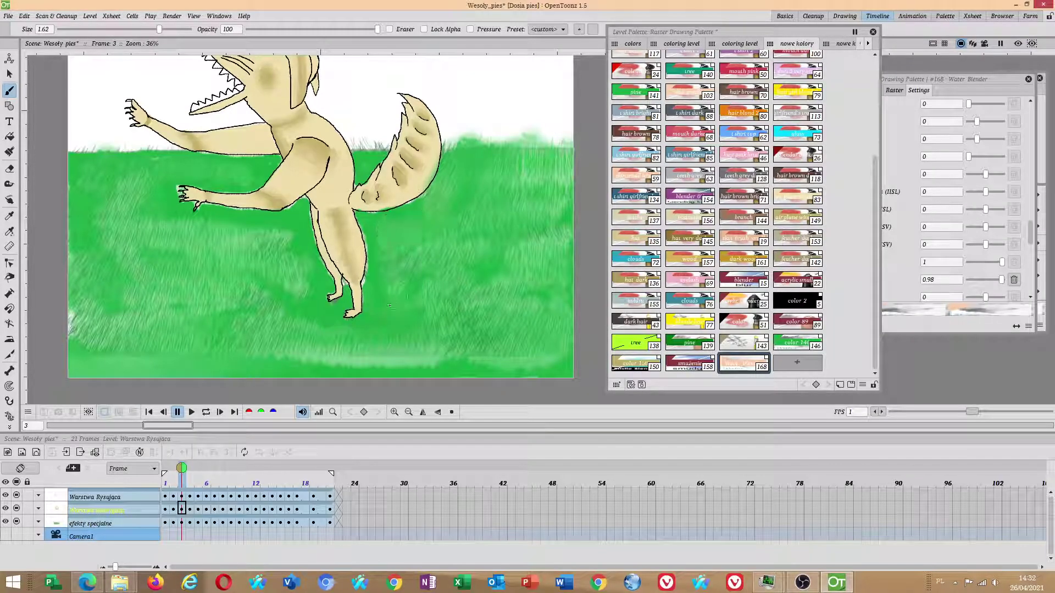
- Blend the remaining grass patches near the legs and along the bottom and left edges of frame 3
scroll(294, 280, down, 1)
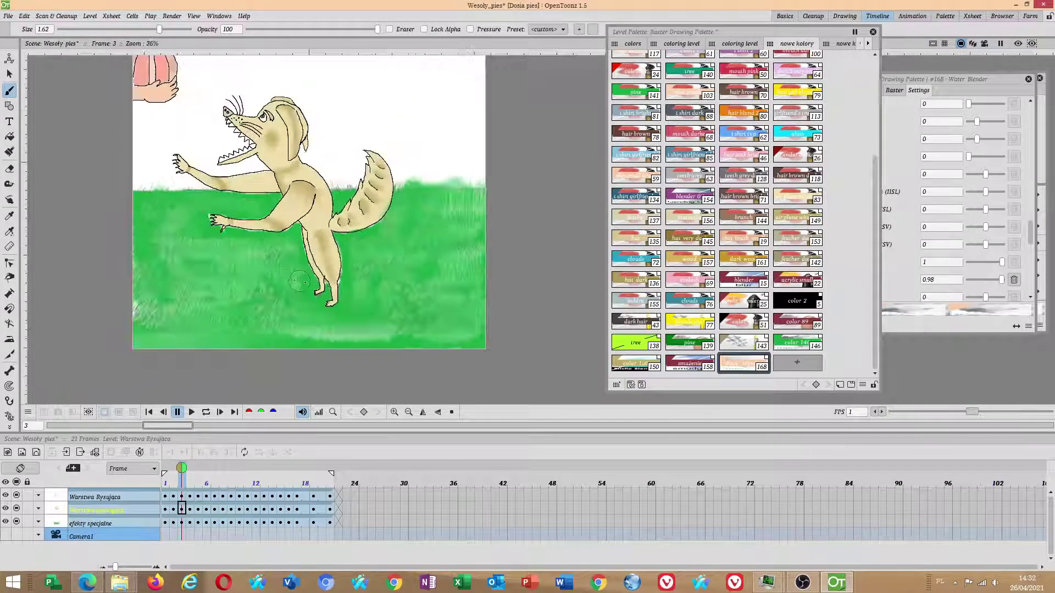
drag(323, 283, 379, 322)
scroll(466, 326, up, 2)
mouse_move(495, 387)
mouse_down()
mouse_move(259, 393)
mouse_move(479, 395)
mouse_up()
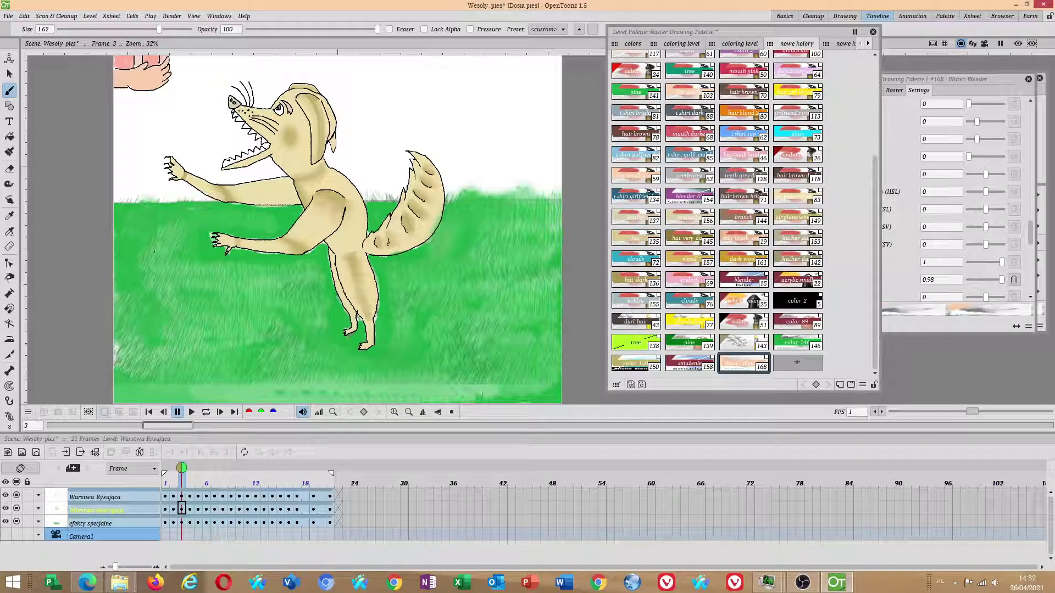
mouse_move(184, 254)
mouse_down()
mouse_move(135, 223)
mouse_move(141, 334)
mouse_up()
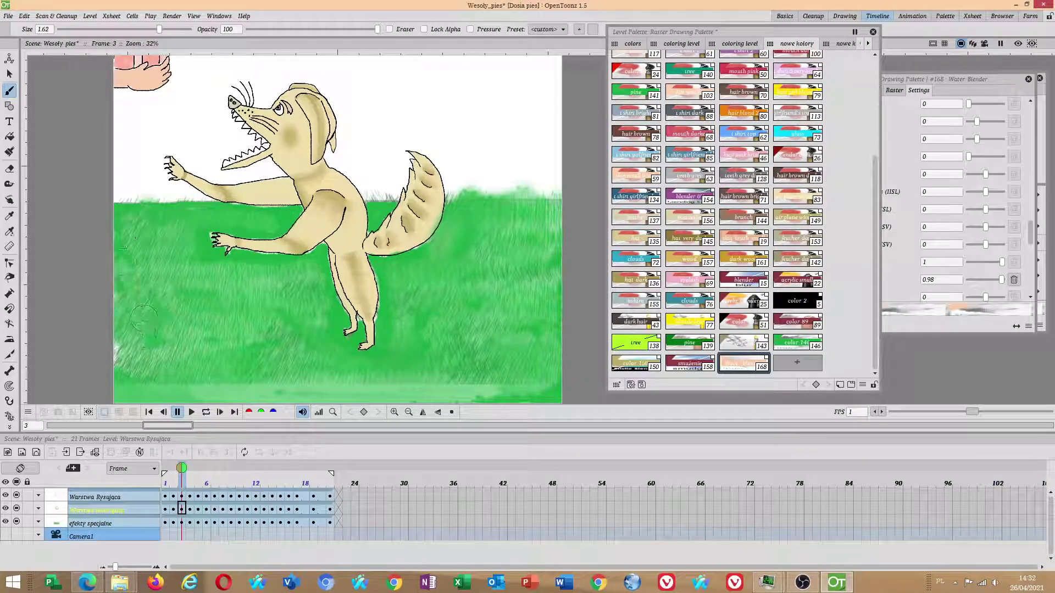
scroll(250, 232, down, 4)
drag(258, 233, 361, 226)
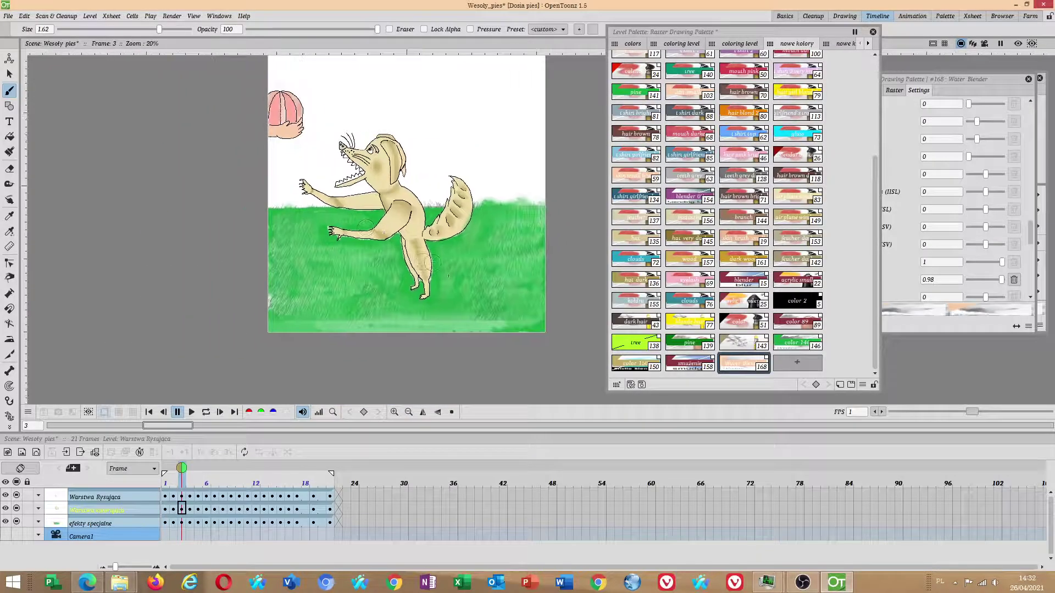
- Blend the grass between the dog's outstretched front legs on frame 3 with the Water Blender at brush size 1.62
scroll(449, 275, up, 3)
mouse_move(559, 146)
mouse_down()
mouse_move(471, 151)
mouse_move(521, 142)
mouse_up()
drag(56, 150, 143, 172)
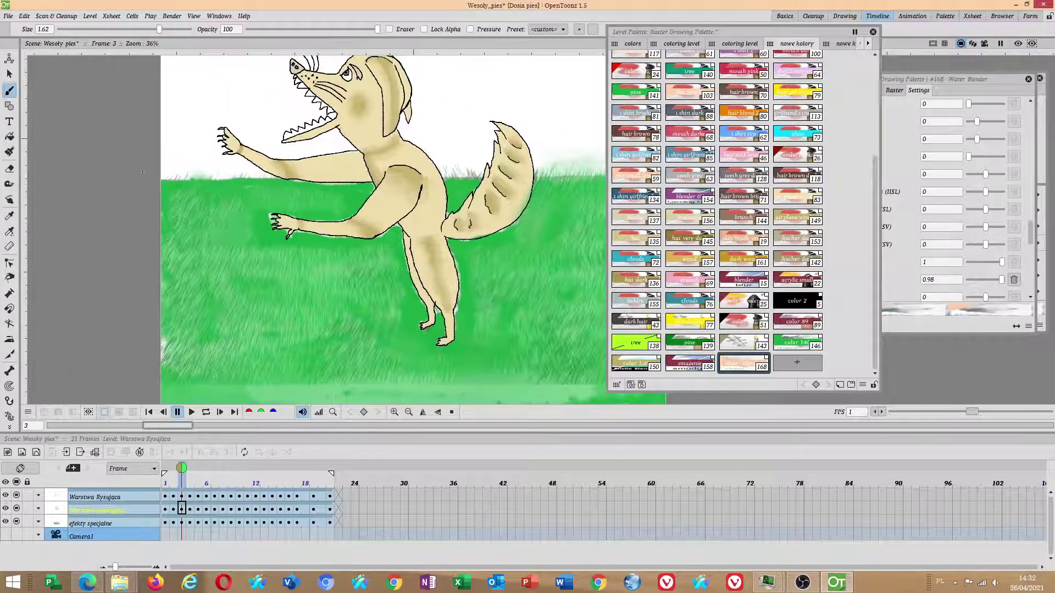
drag(332, 202, 223, 206)
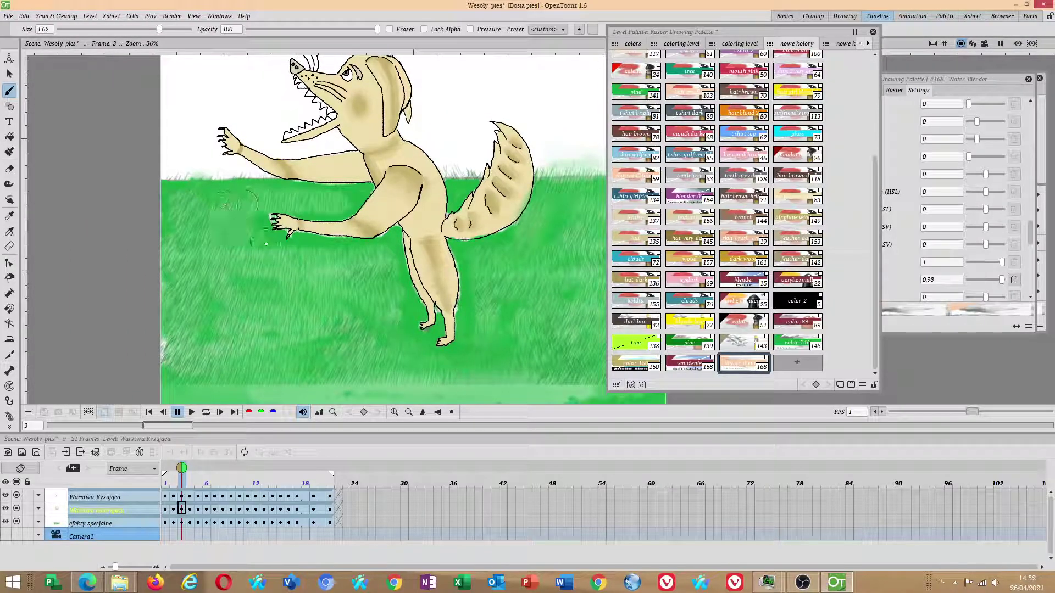
- Toggle the visibility of the efekty specjalne and colouring layers to compare the original and blended grass on frame 3
scroll(367, 292, down, 2)
click(54, 526)
click(17, 522)
click(16, 522)
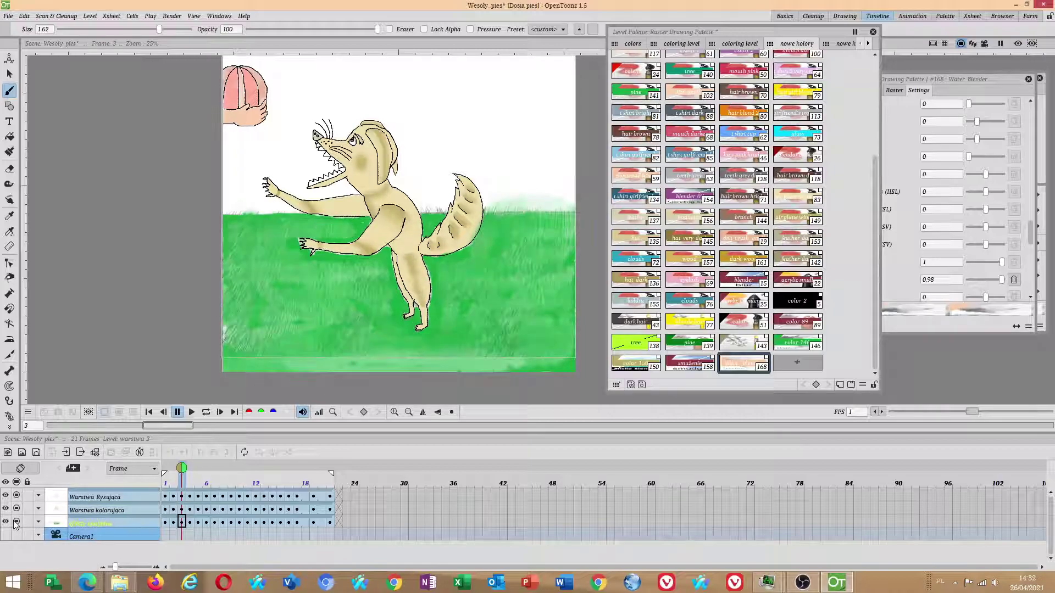
click(18, 508)
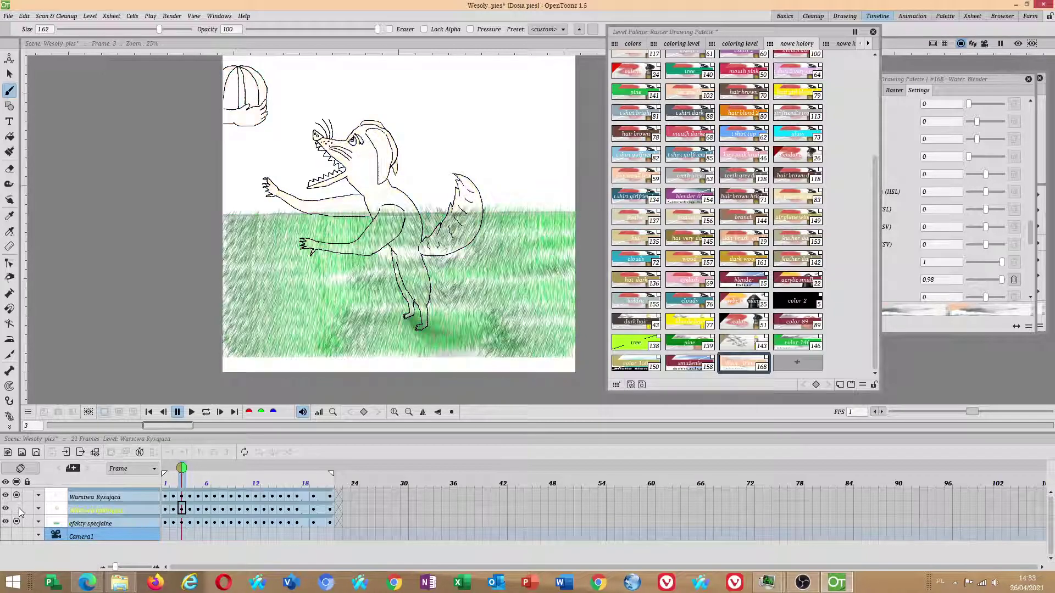
click(16, 509)
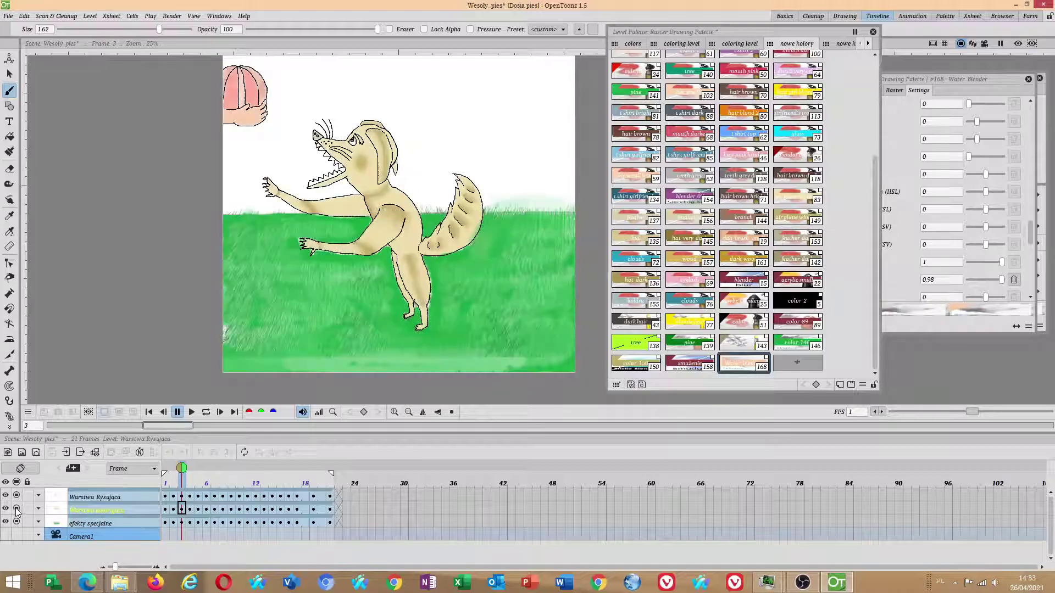
click(17, 510)
click(16, 508)
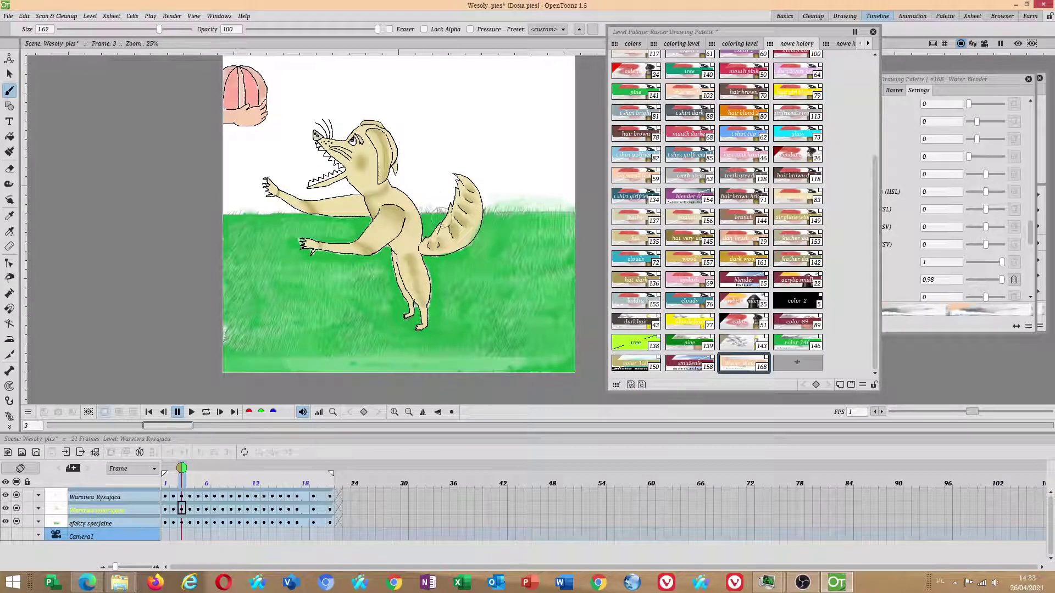
- Scroll up through the palette styles and show the raster brush presets in the style editor
drag(879, 189, 880, 92)
click(946, 98)
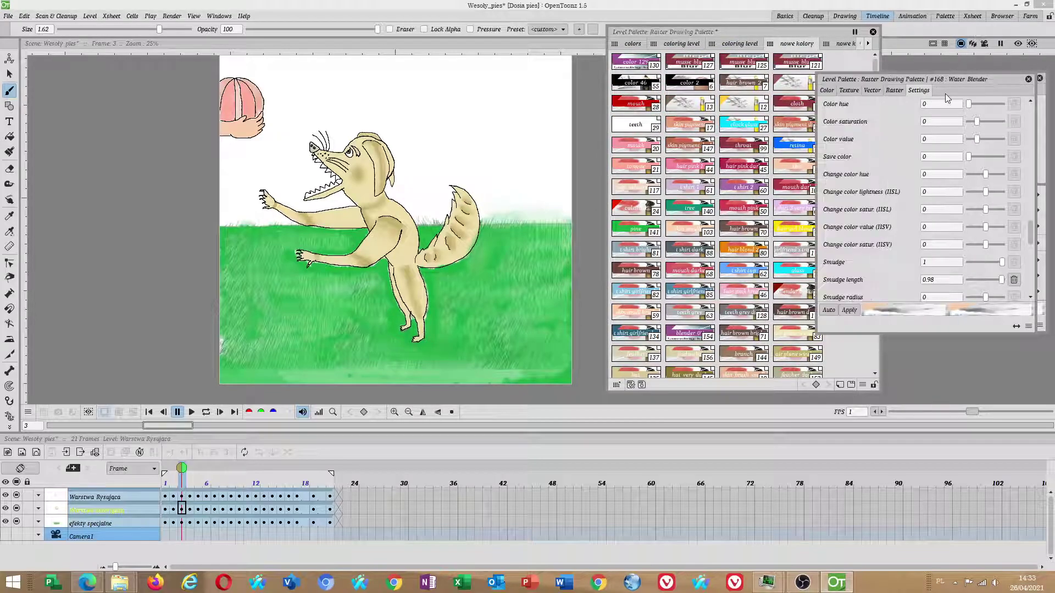
click(895, 90)
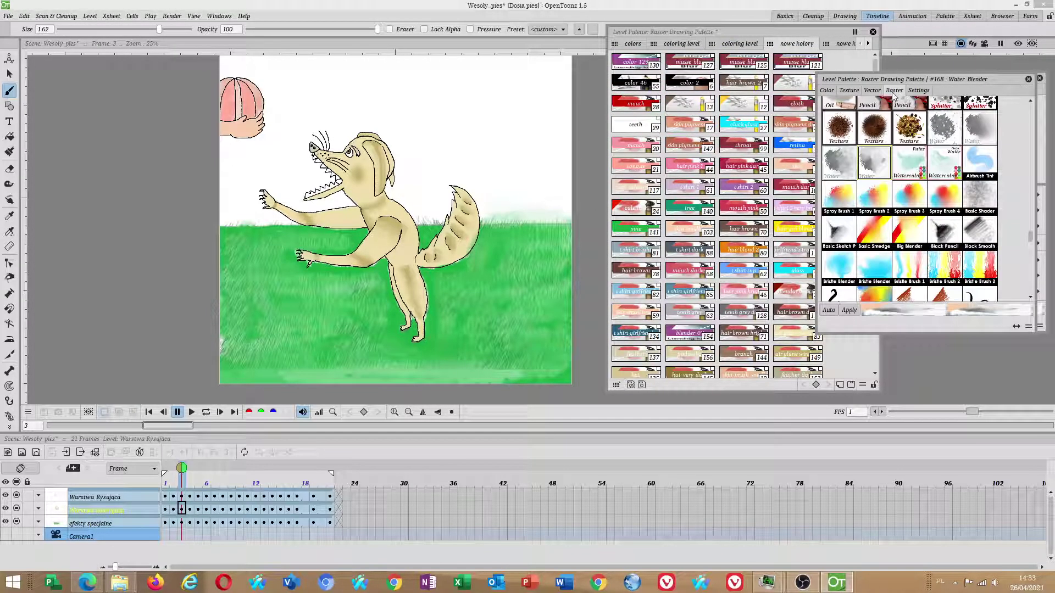
- Check the default level type in the Drawing preferences and close the preferences
click(8, 16)
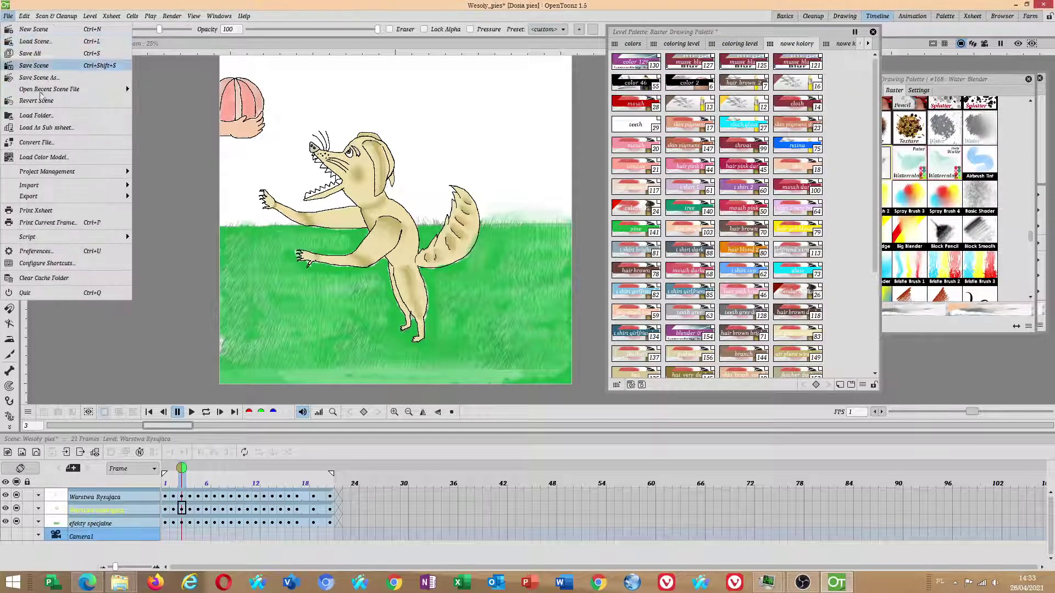
click(37, 252)
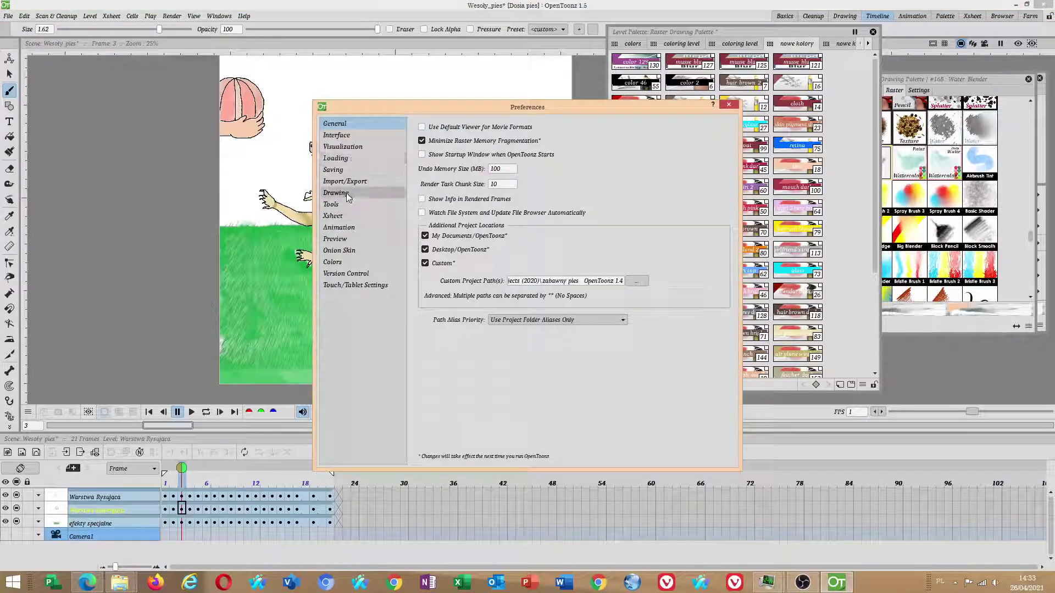
click(347, 195)
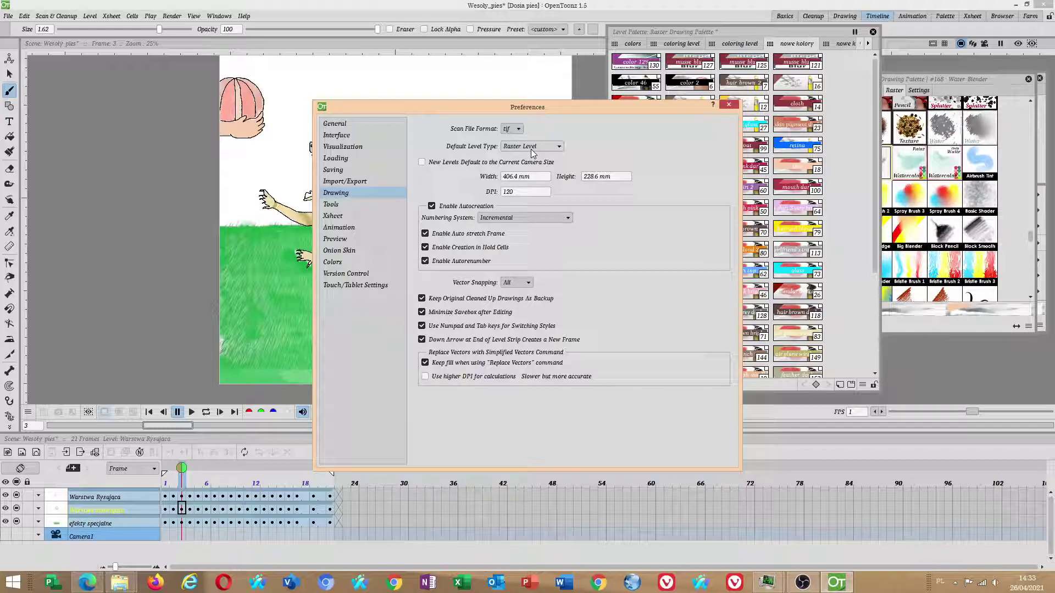
click(729, 104)
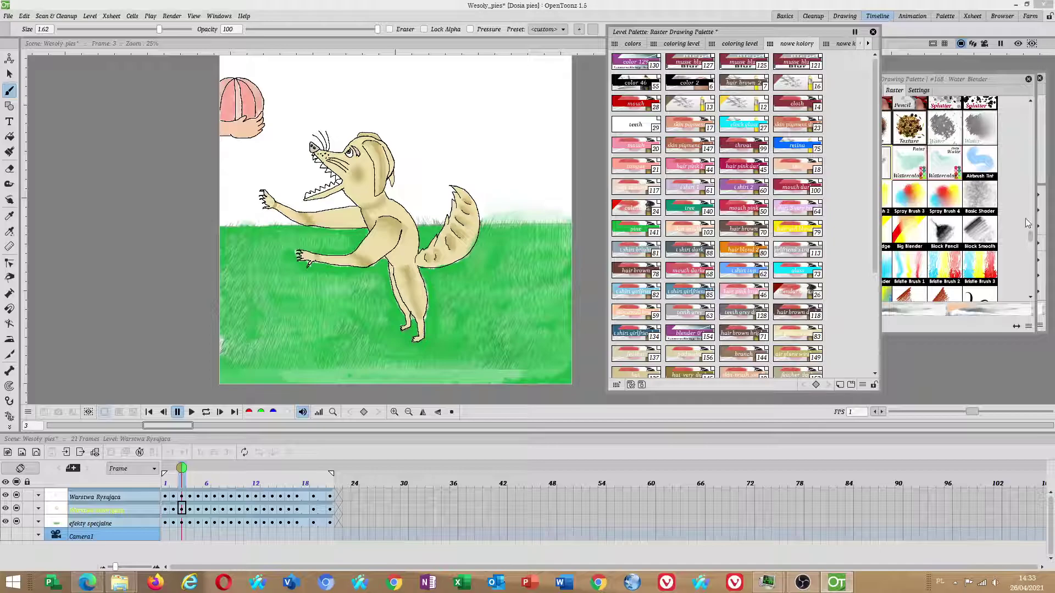
- Set the default level type to Raster Level in the Drawing preferences and close them
mouse_move(1031, 239)
mouse_down()
mouse_move(1031, 273)
mouse_move(1031, 108)
mouse_up()
click(9, 16)
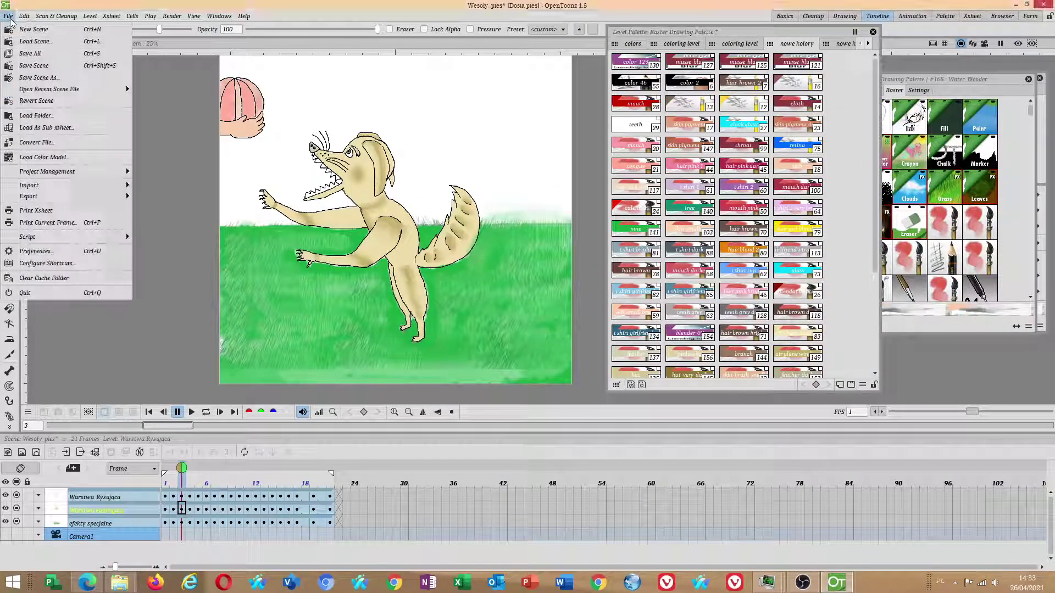
click(59, 253)
click(517, 130)
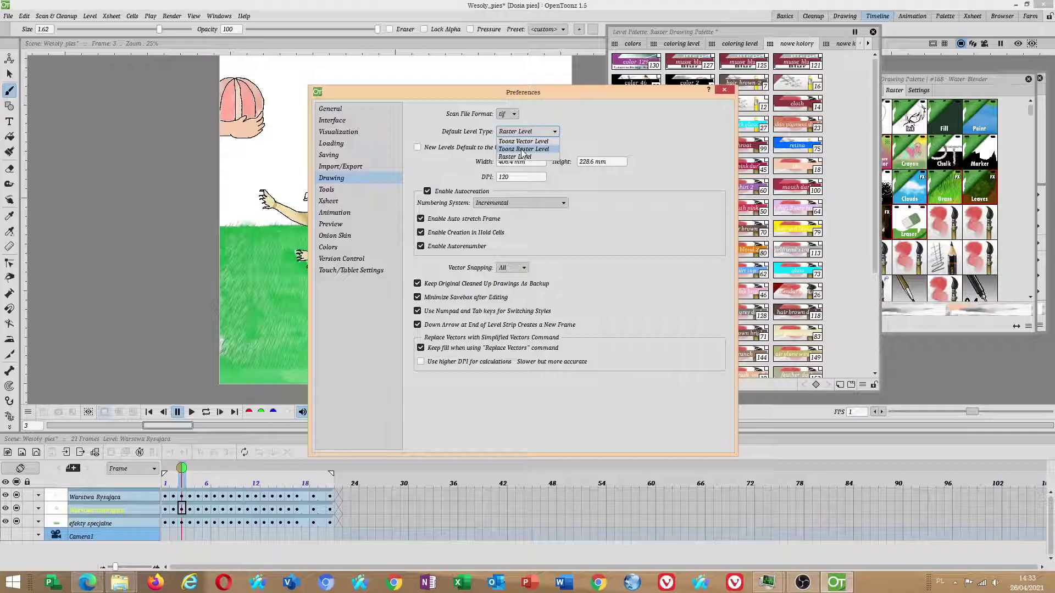
click(519, 157)
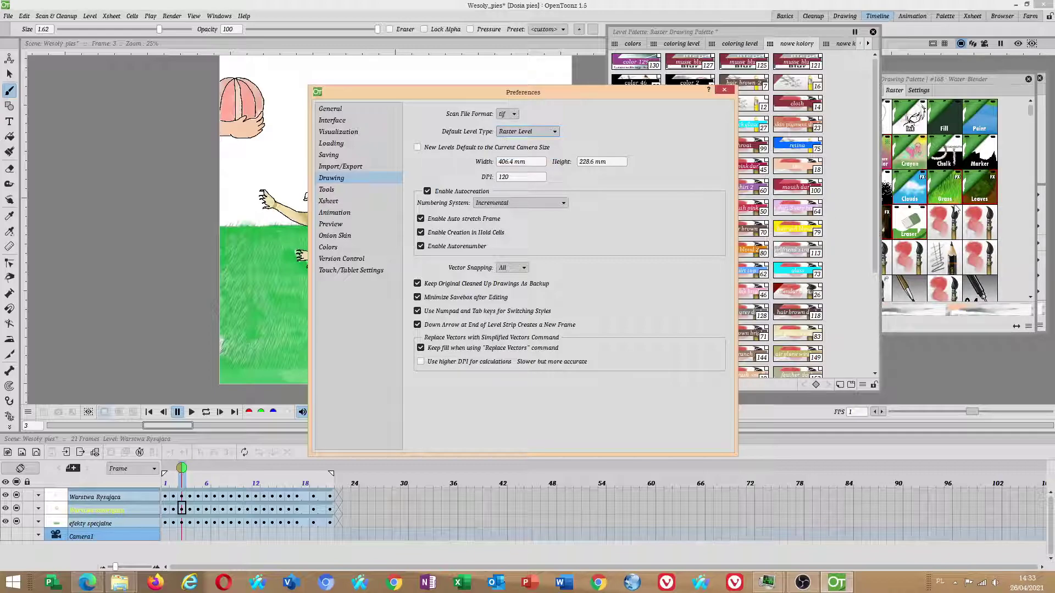
click(723, 90)
- Reduce the brush to size 0.42 and blend the grass along the underside of the dog's lower foreleg on frame 3
scroll(361, 336, up, 2)
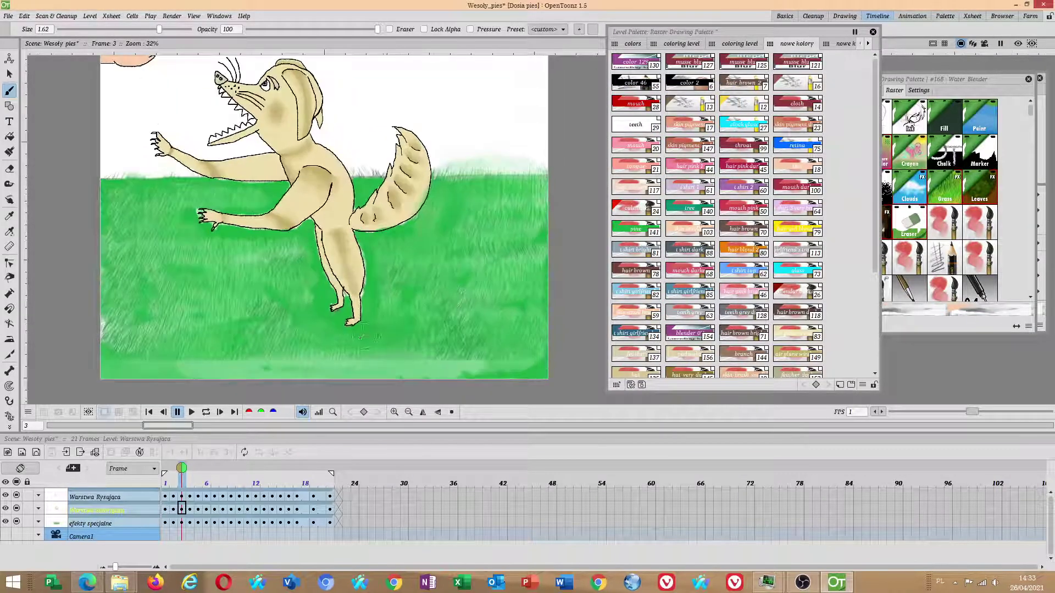
scroll(454, 274, down, 3)
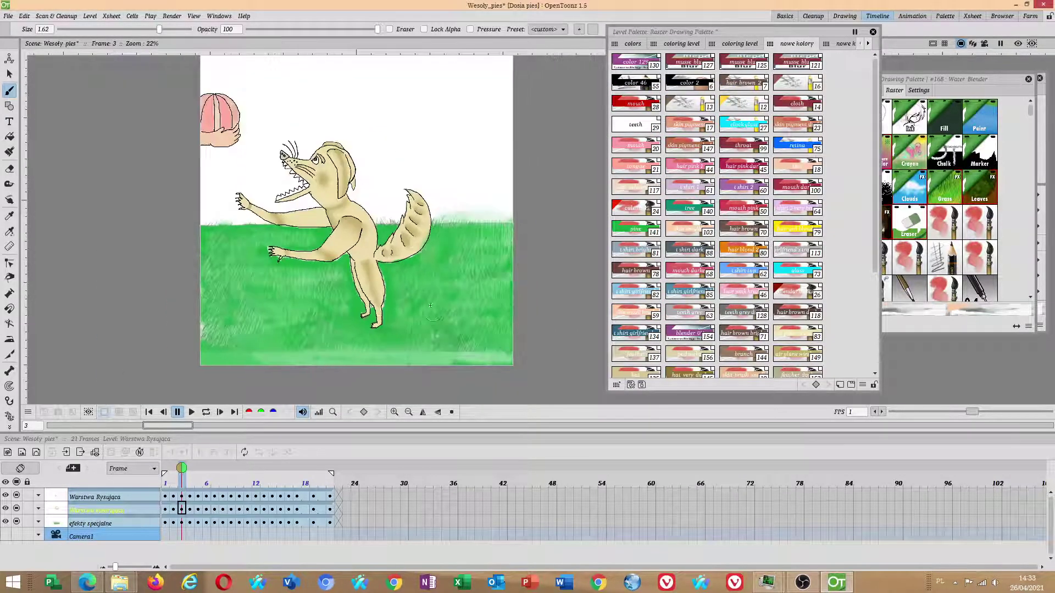
scroll(454, 275, up, 3)
key(ctrl+alt)
scroll(422, 207, up, 2)
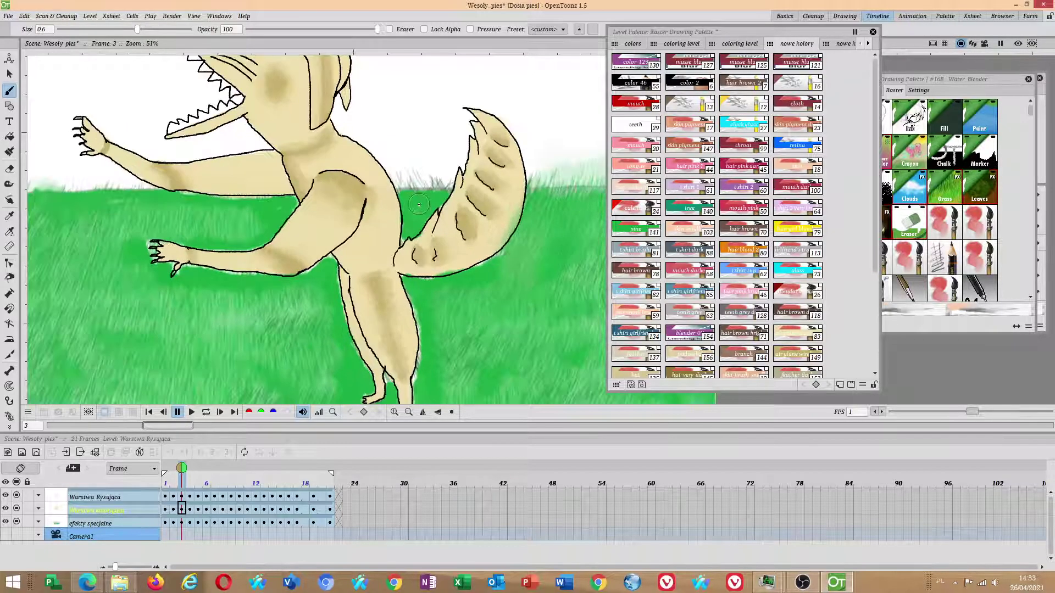
scroll(418, 204, up, 2)
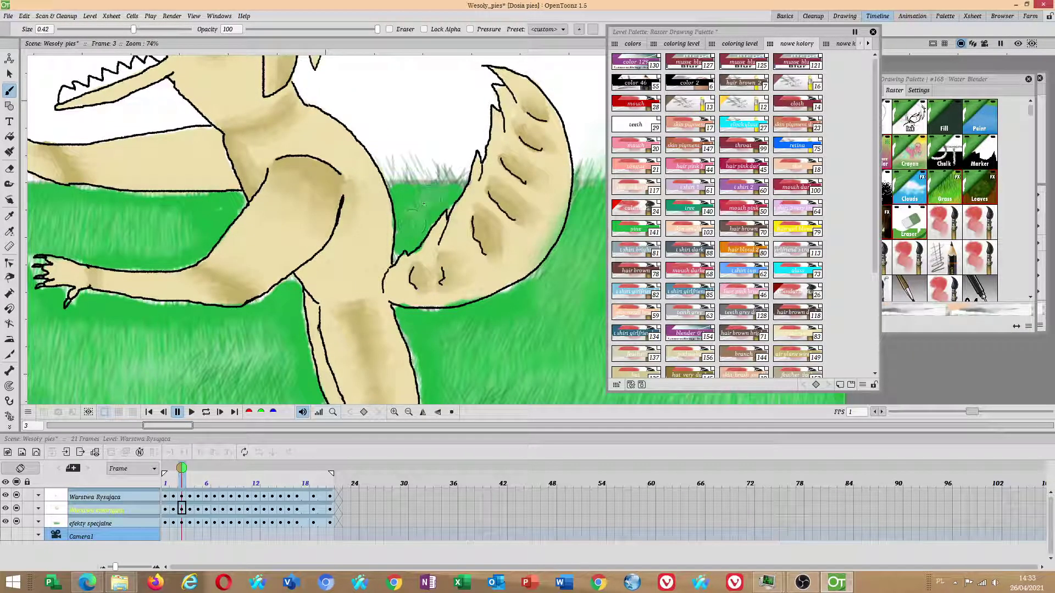
drag(265, 284, 342, 229)
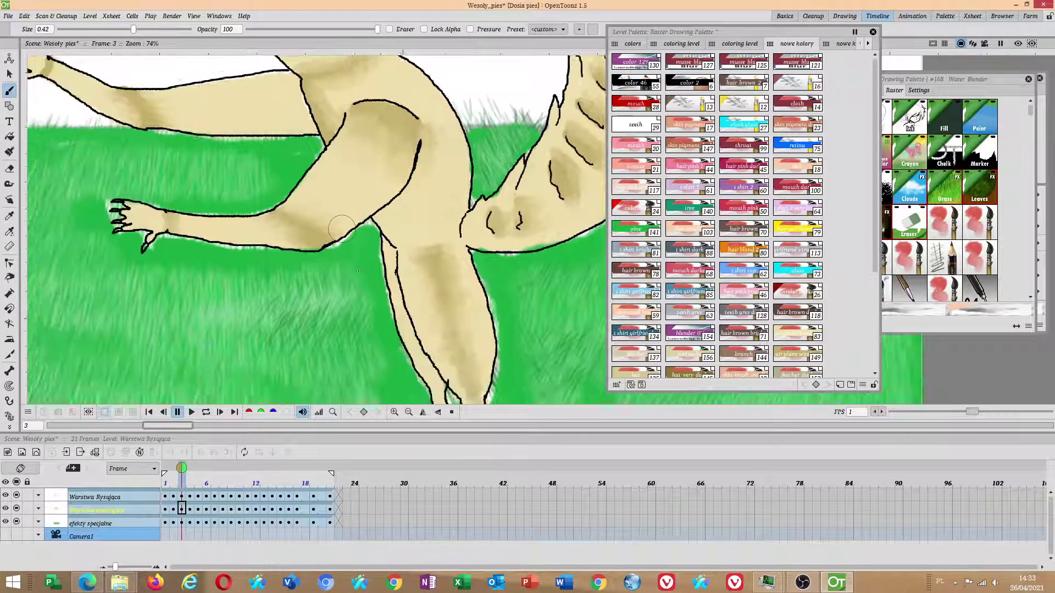
mouse_move(275, 267)
mouse_down()
mouse_move(188, 266)
mouse_move(313, 305)
mouse_up()
mouse_move(355, 235)
mouse_down()
mouse_move(424, 197)
mouse_move(394, 234)
mouse_move(416, 198)
mouse_move(128, 186)
mouse_up()
scroll(149, 213, down, 3)
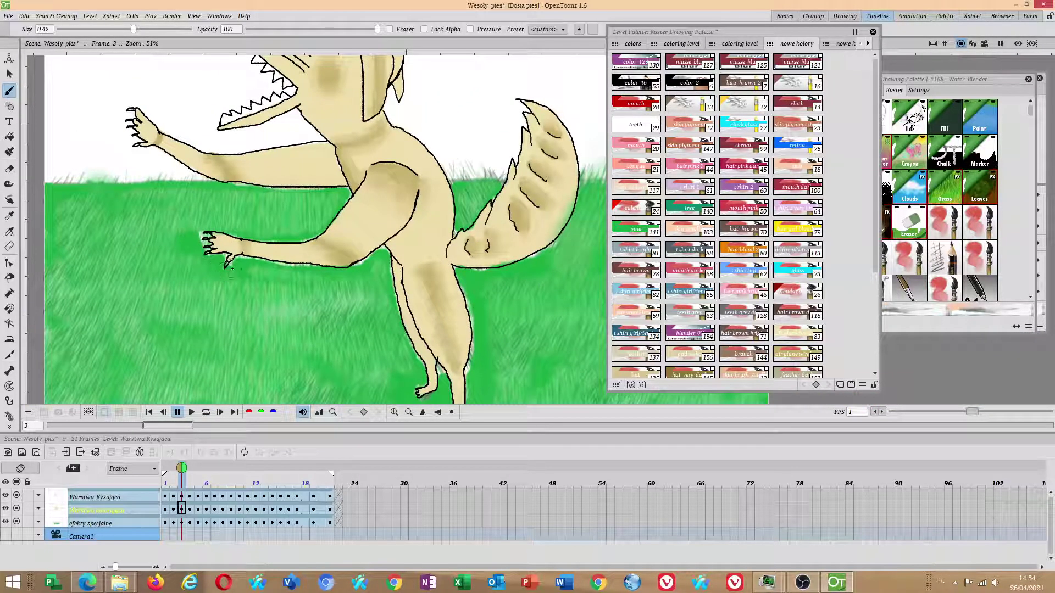
- Compare the canvas extents of the efekty specjalne and colouring layers along the lower edge of frame 3
scroll(328, 283, down, 4)
drag(475, 294, 473, 233)
scroll(477, 336, up, 1)
drag(489, 343, 489, 339)
scroll(446, 312, up, 1)
scroll(447, 315, down, 1)
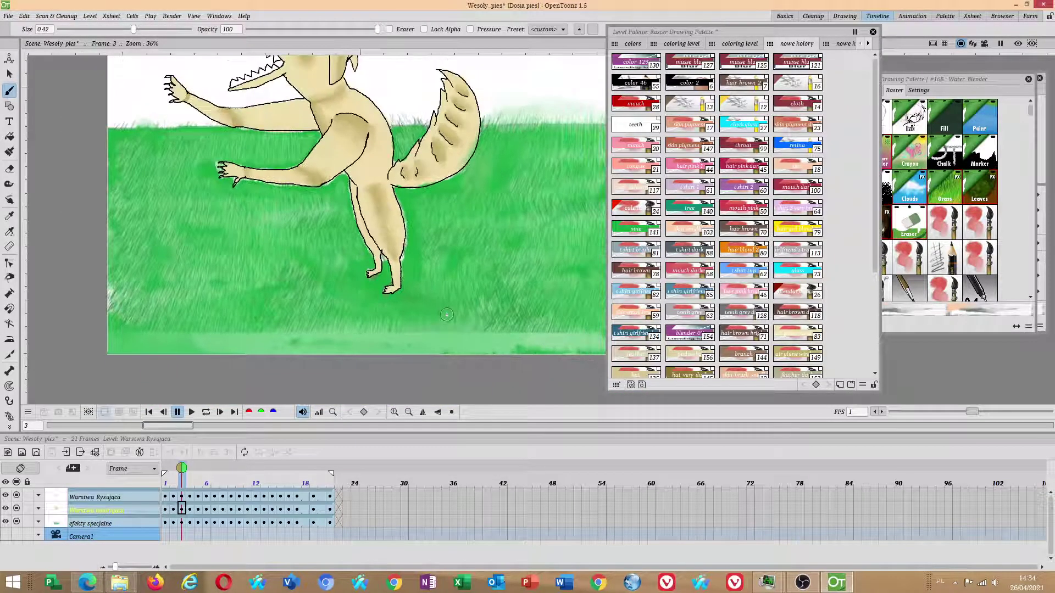
click(182, 523)
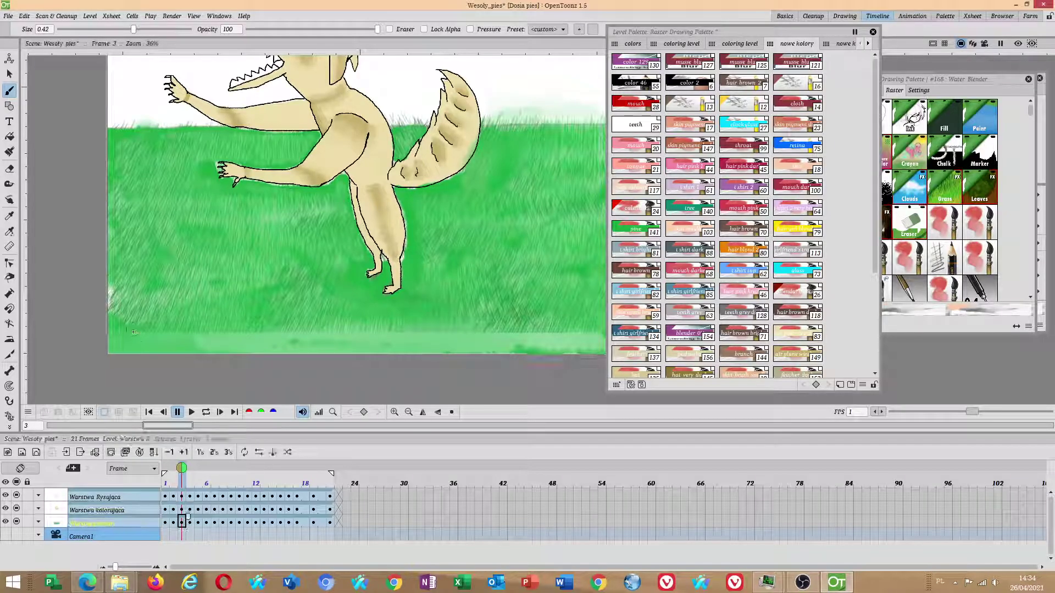
scroll(253, 329, down, 3)
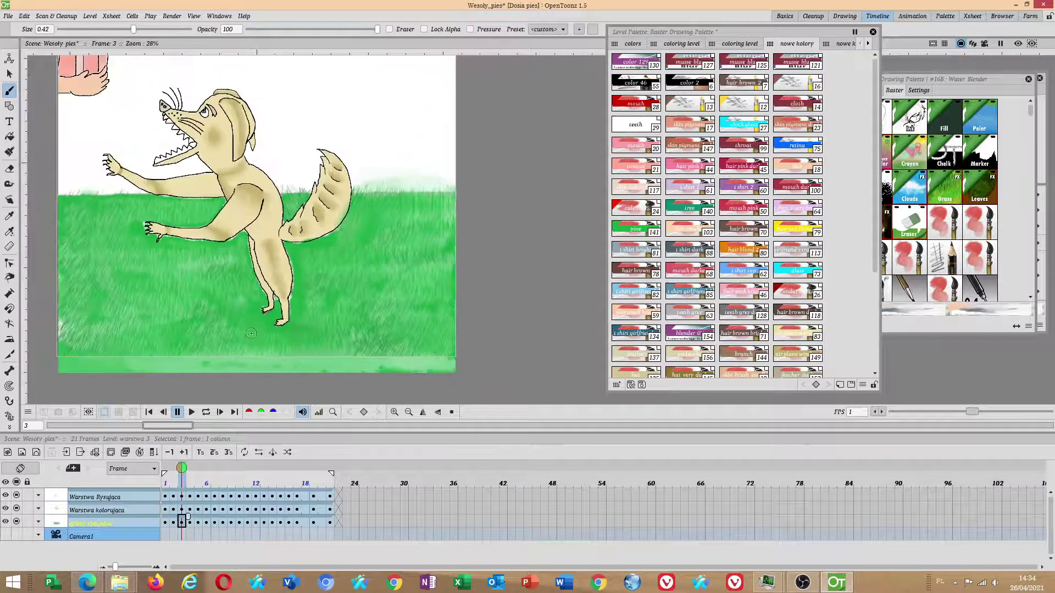
scroll(253, 328, up, 2)
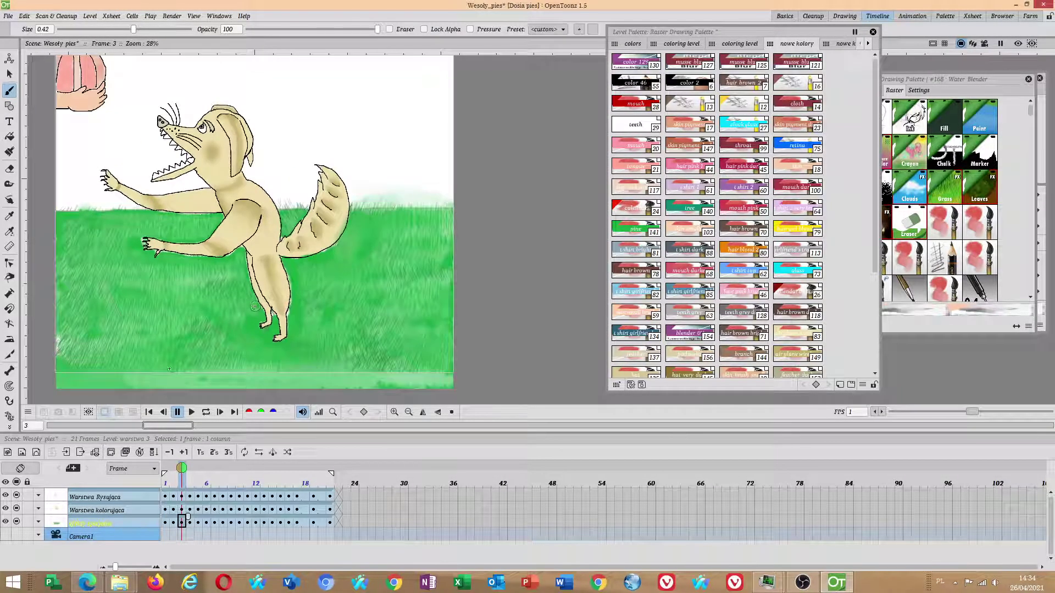
click(184, 509)
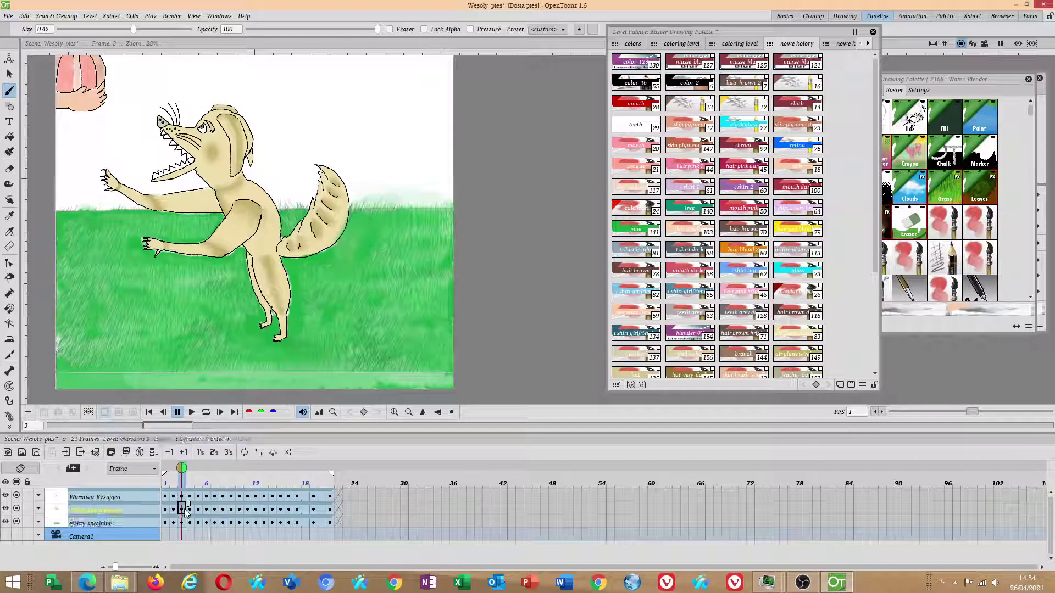
scroll(271, 383, down, 2)
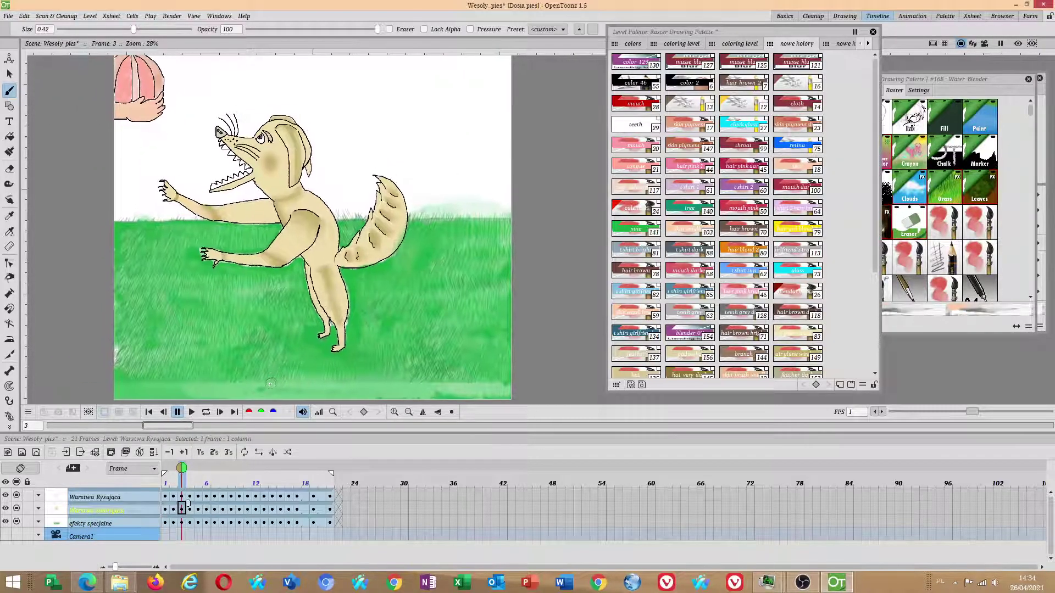
drag(281, 391, 289, 403)
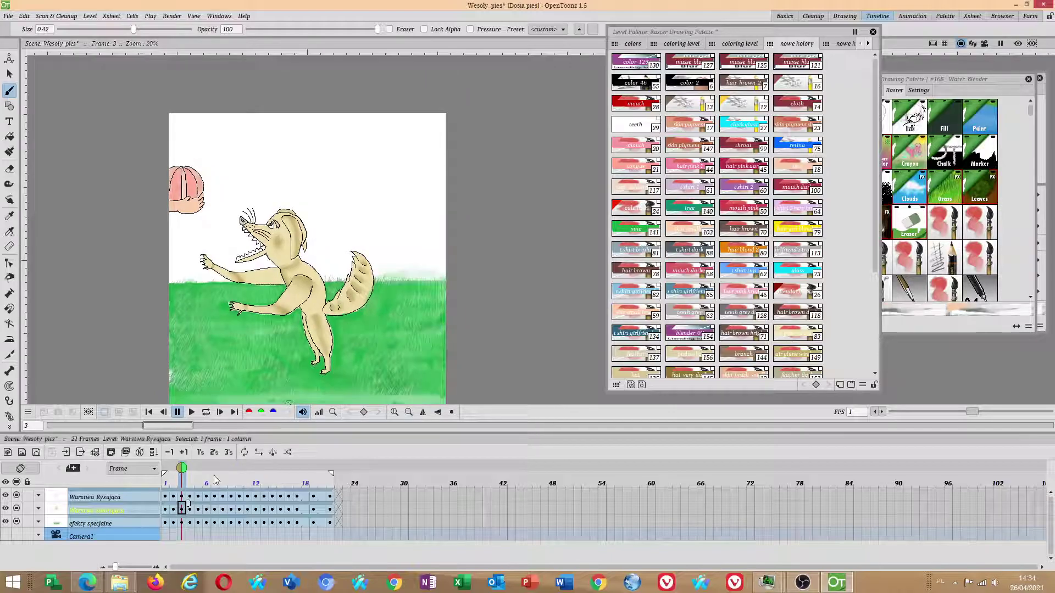
- Check the canvas size of the colouring layer's drawing at frame 3 and close the dialog without resizing
mouse_move(200, 476)
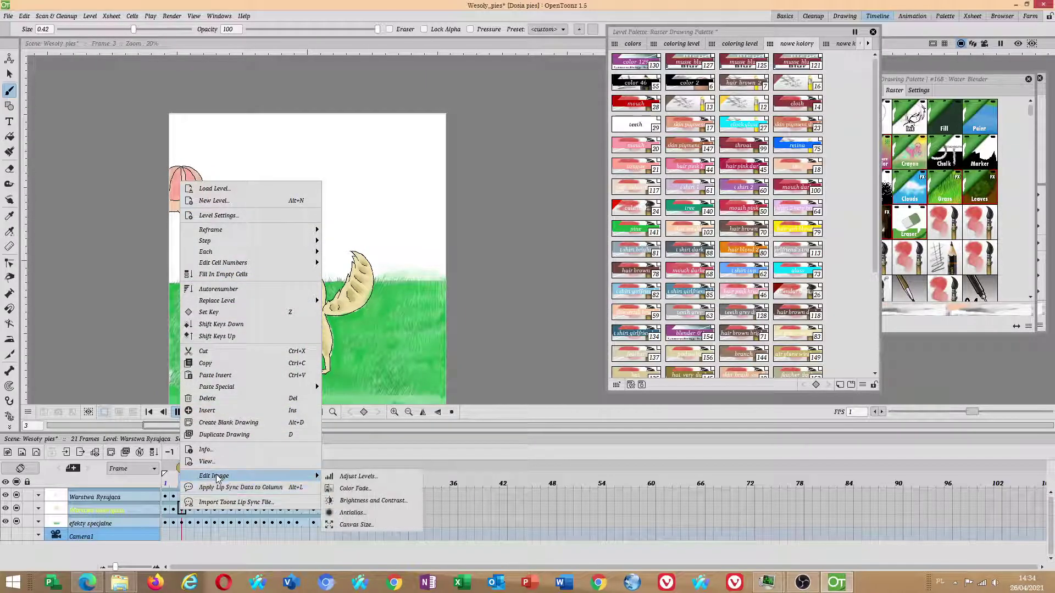
click(372, 526)
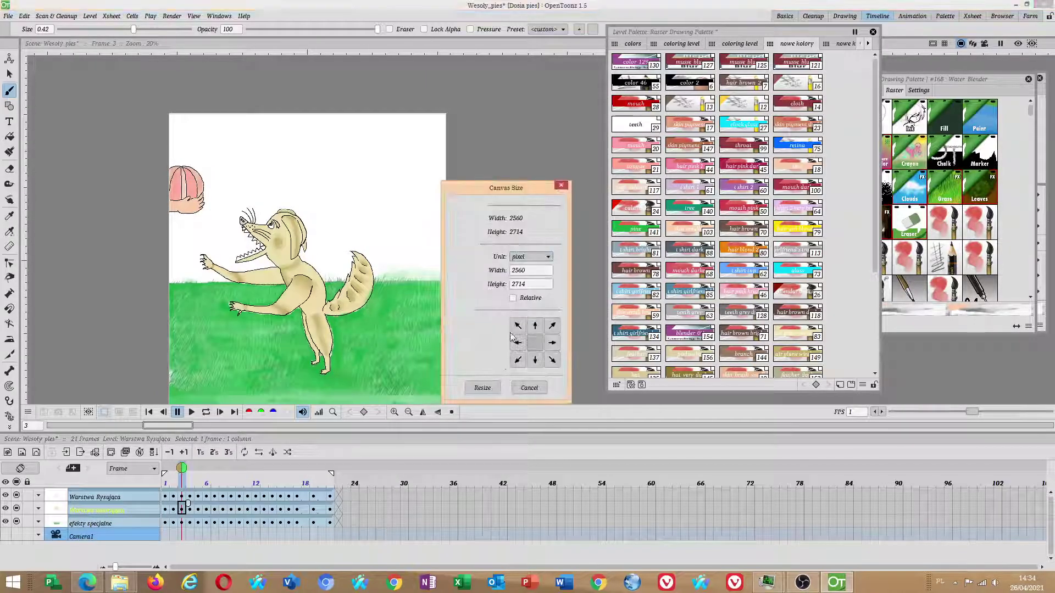
click(561, 185)
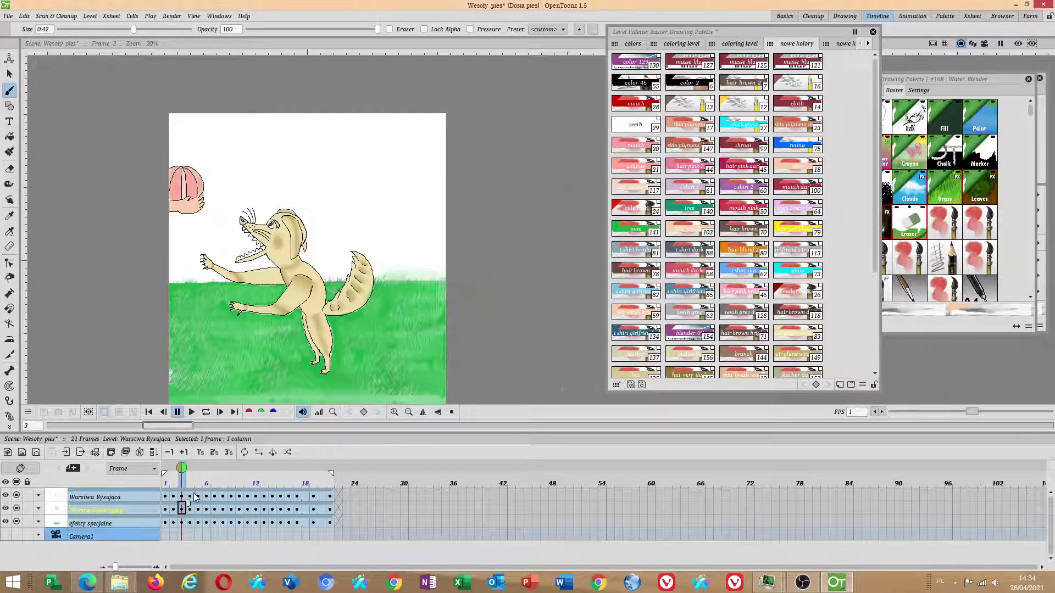
- Check the canvas size of the efekty specjalne drawing at frame 3 and close the dialog without resizing
click(181, 523)
right_click(181, 524)
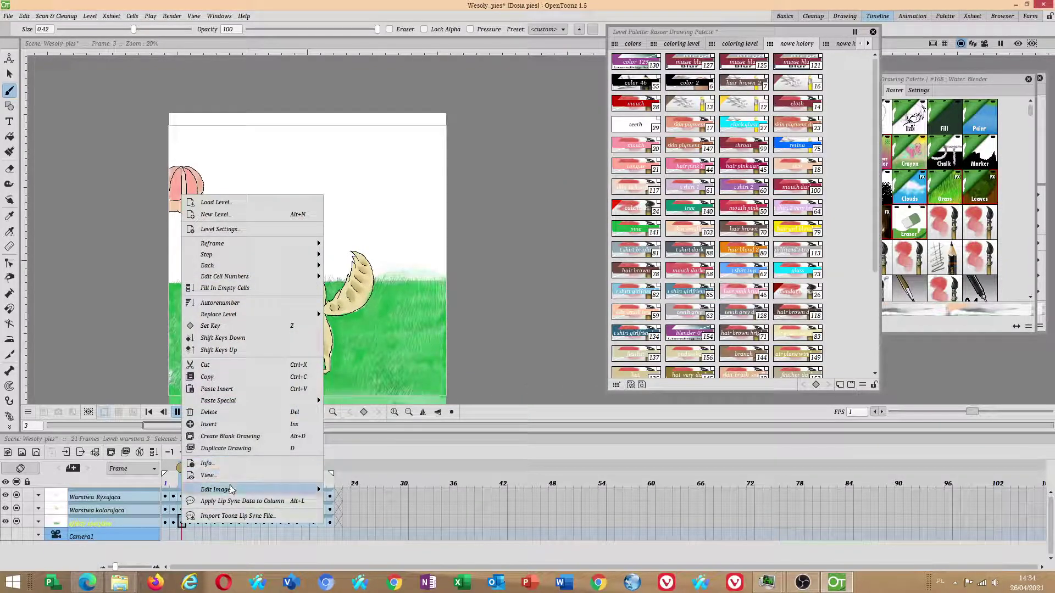
mouse_move(220, 489)
click(352, 536)
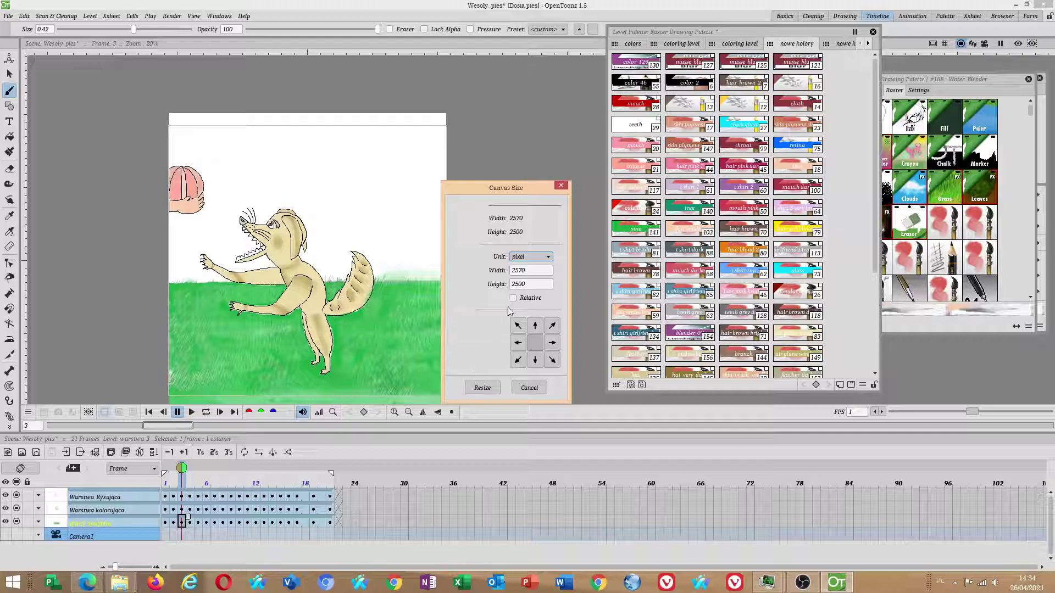
click(561, 187)
- Go to frame 1 of the colouring layer and save the scene with all its levels
click(165, 509)
click(8, 15)
click(41, 55)
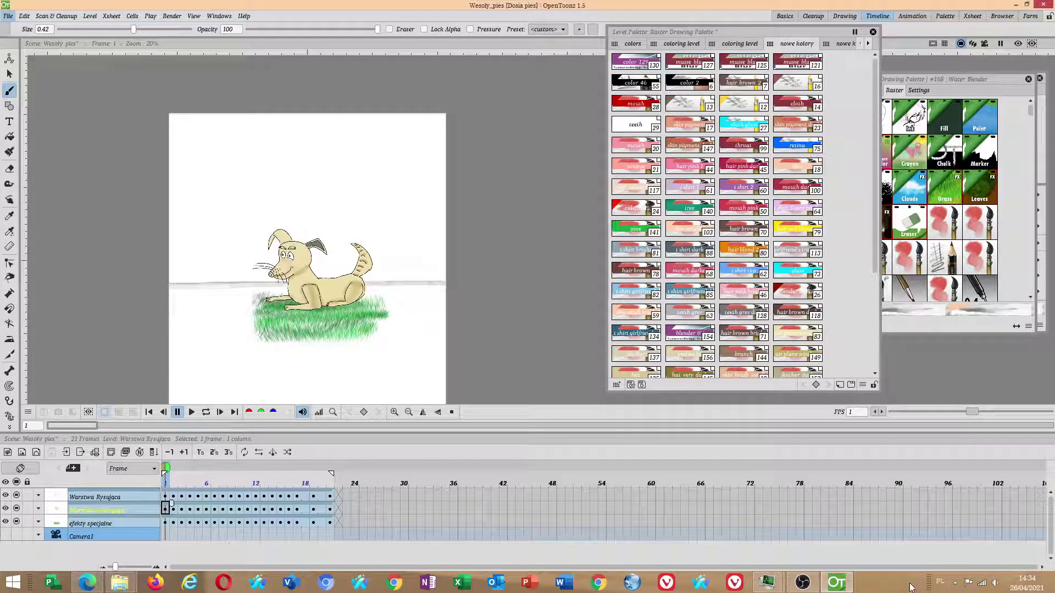
- Switch to the system monitor, inspect the GPU, CPU and memory usage graphs, and close the monitor
right_click(874, 585)
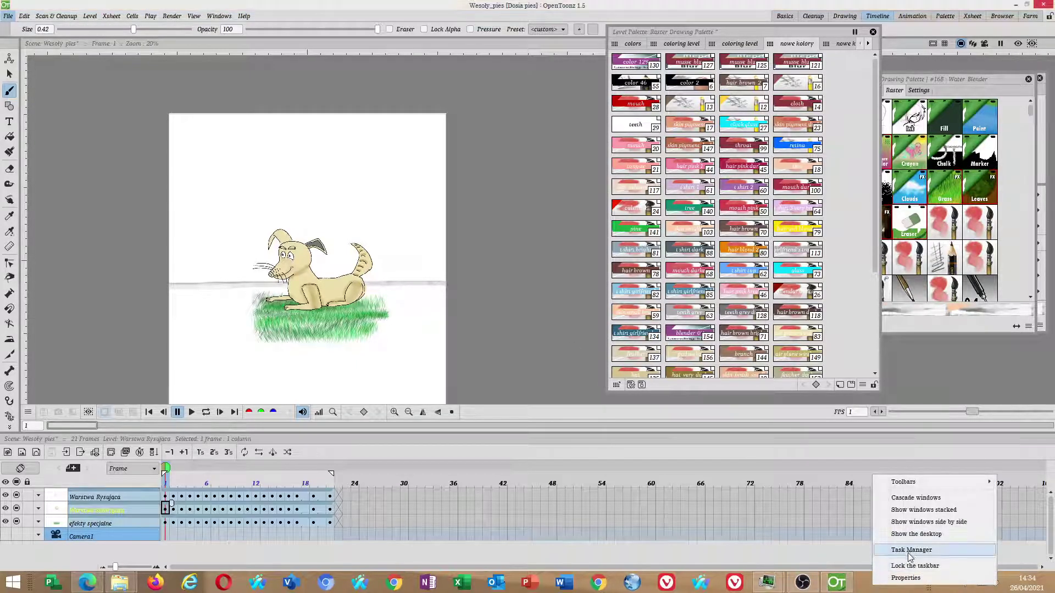
click(910, 550)
click(675, 76)
mouse_move(616, 184)
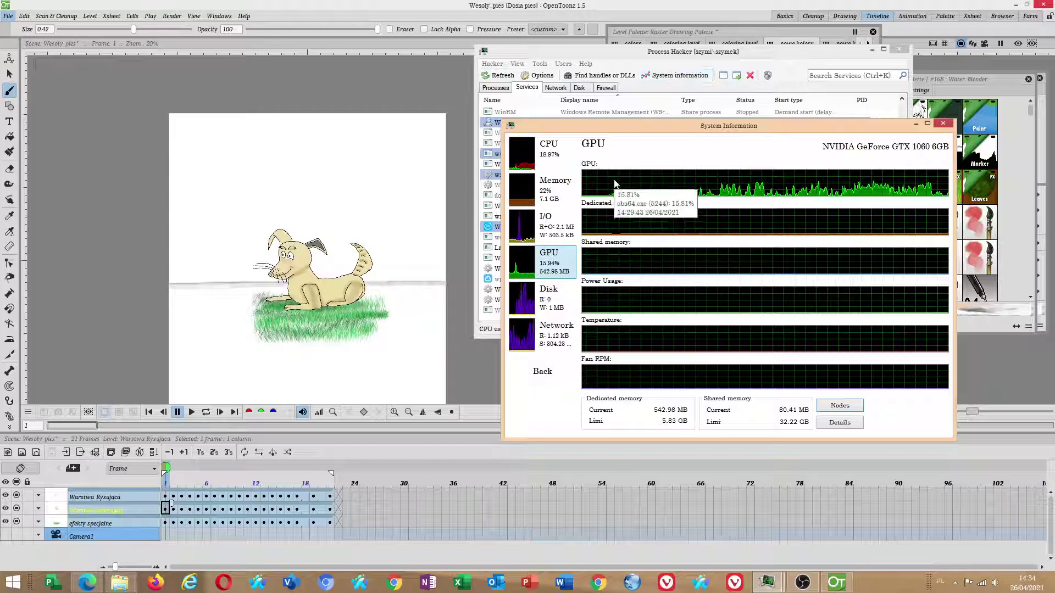
click(548, 150)
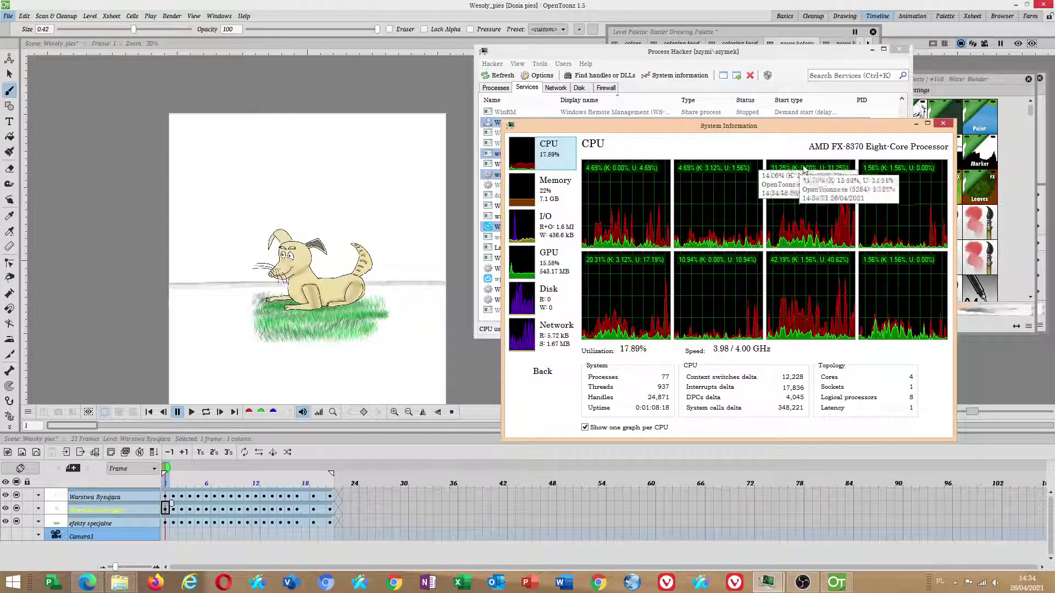
click(550, 263)
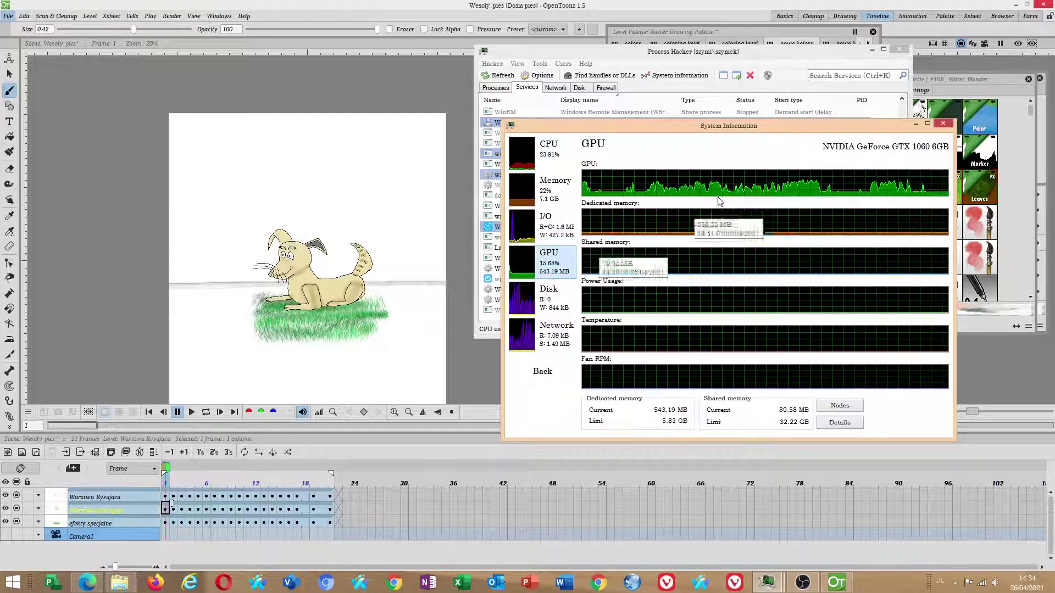
click(563, 204)
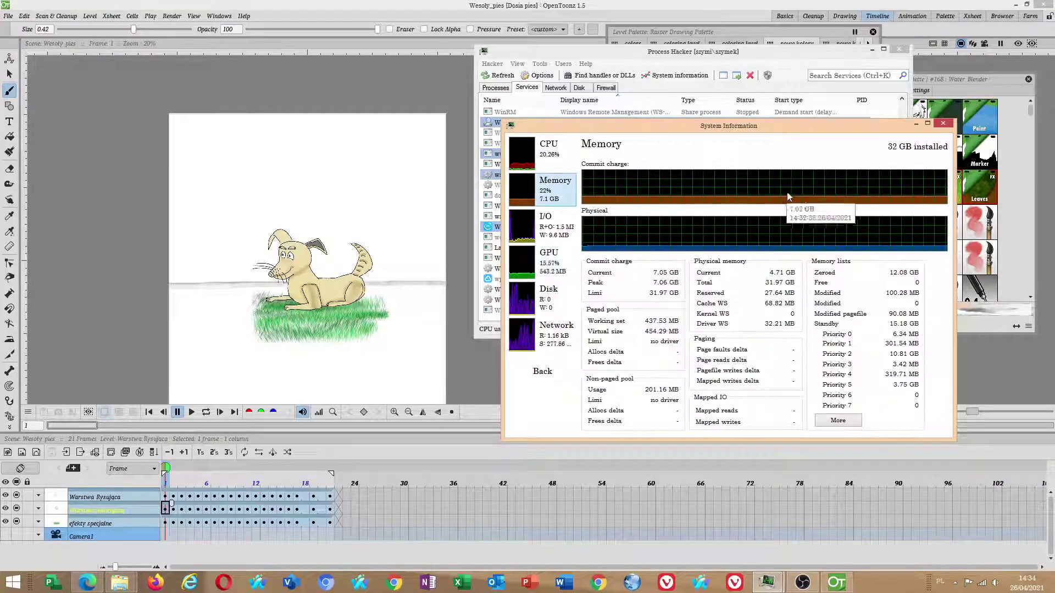
click(547, 275)
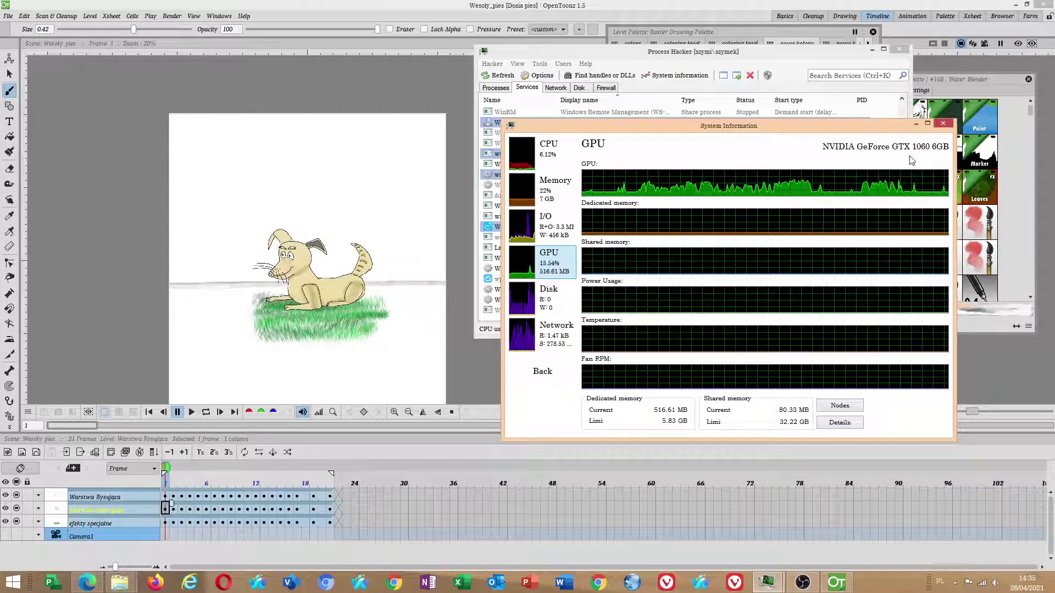
click(943, 124)
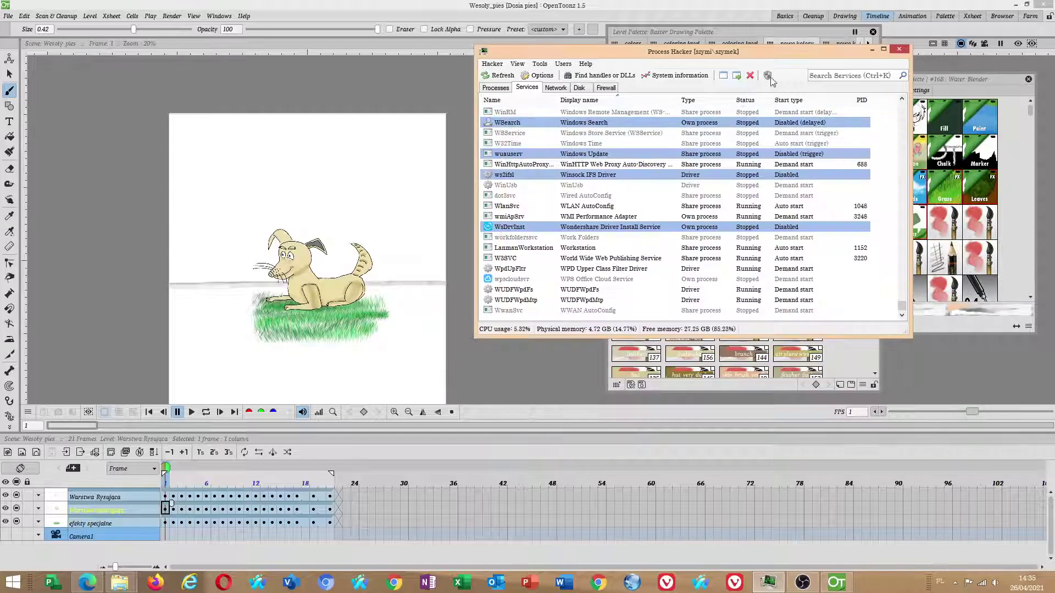
click(899, 49)
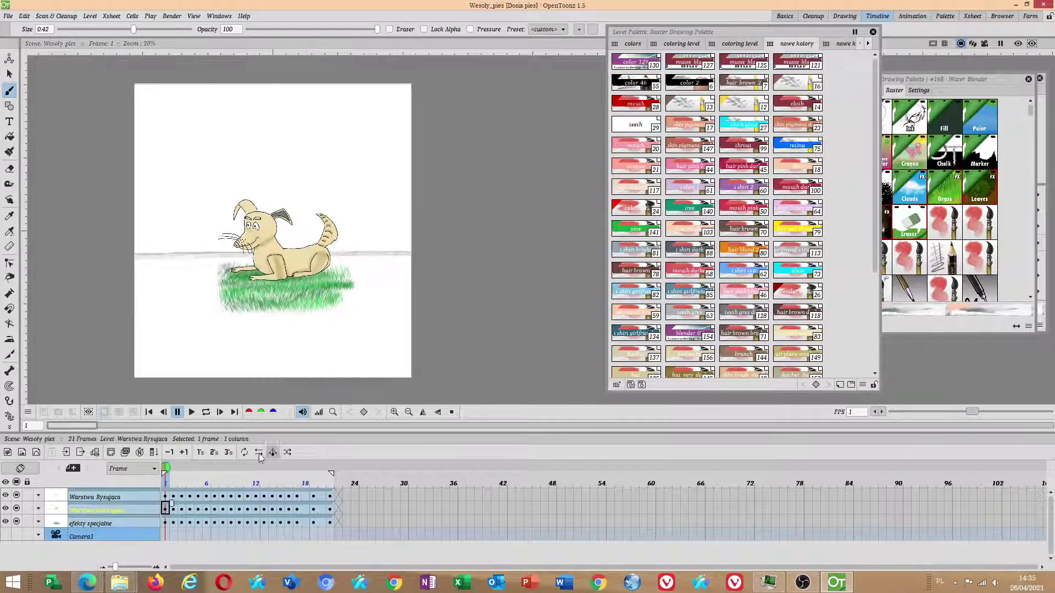
- Review the drawings at frames 2 and 3 of the colouring layer and go to frame 4
click(174, 510)
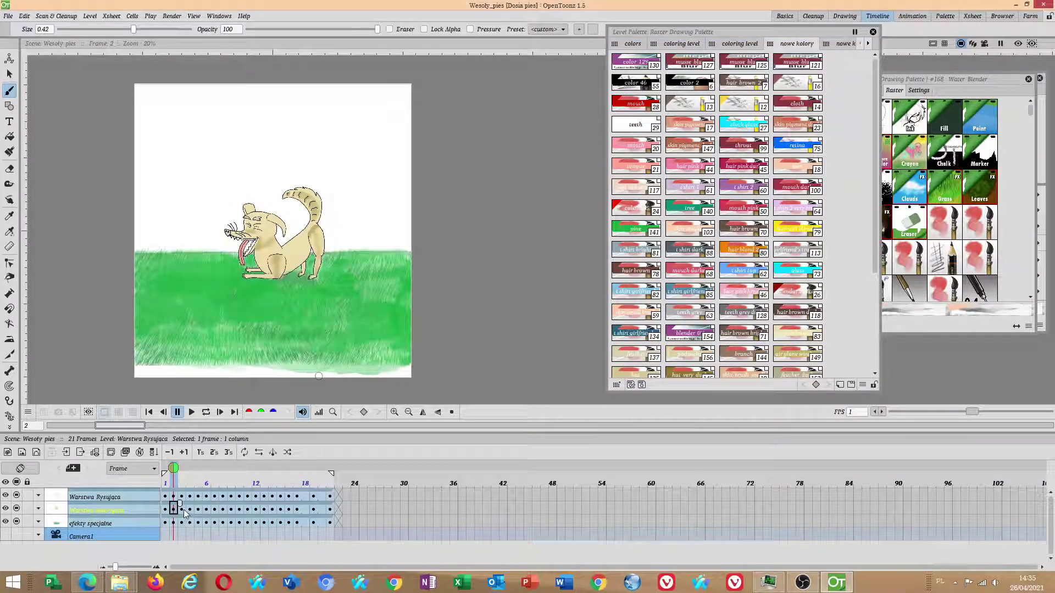
click(185, 511)
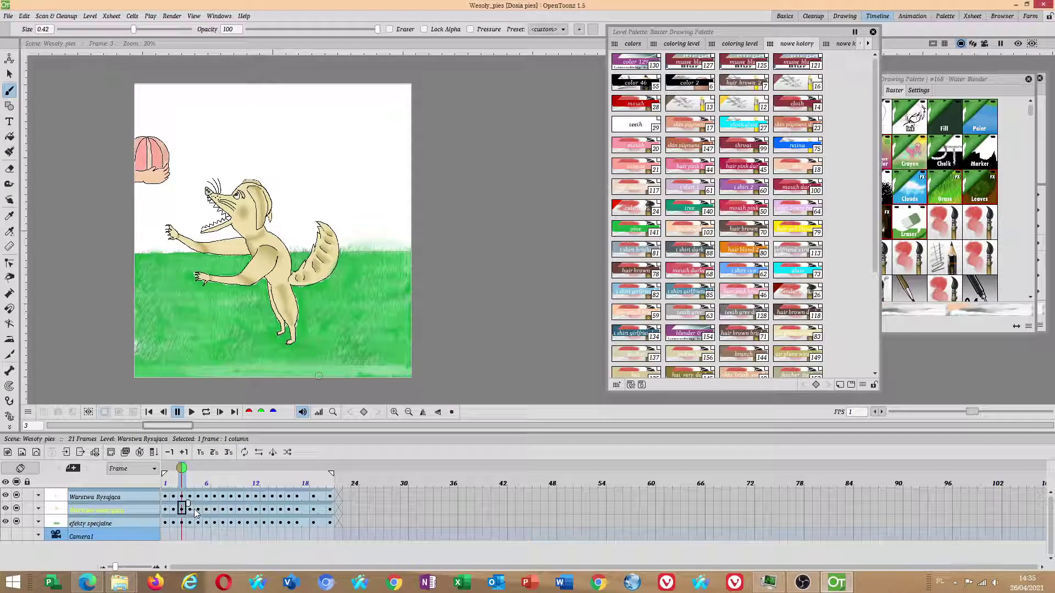
click(190, 510)
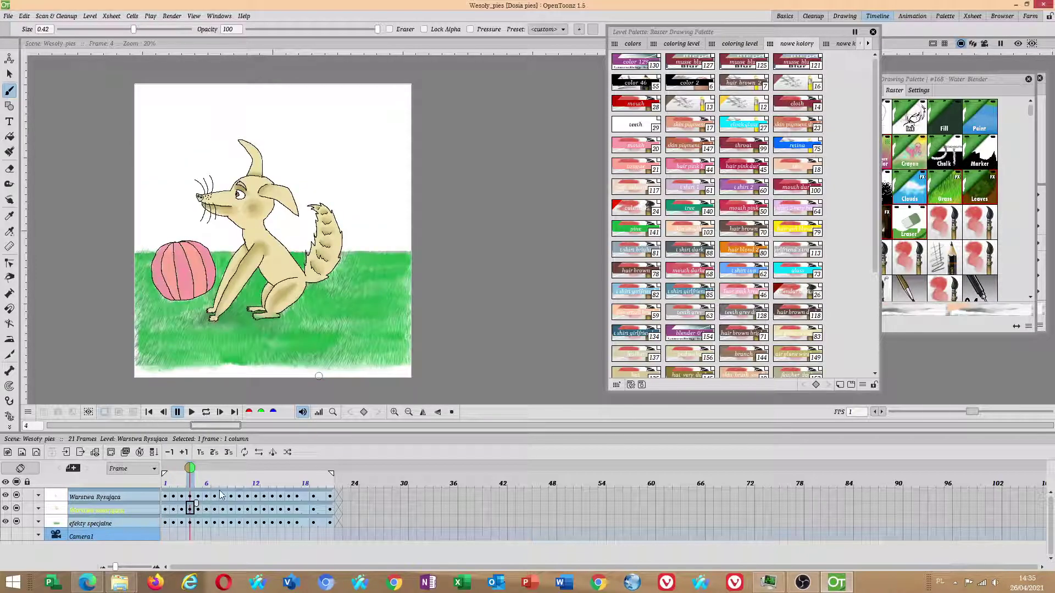
- Blend the grass in frame 4's foreground and near its lower corner with the Water Blender style #168
scroll(278, 328, up, 3)
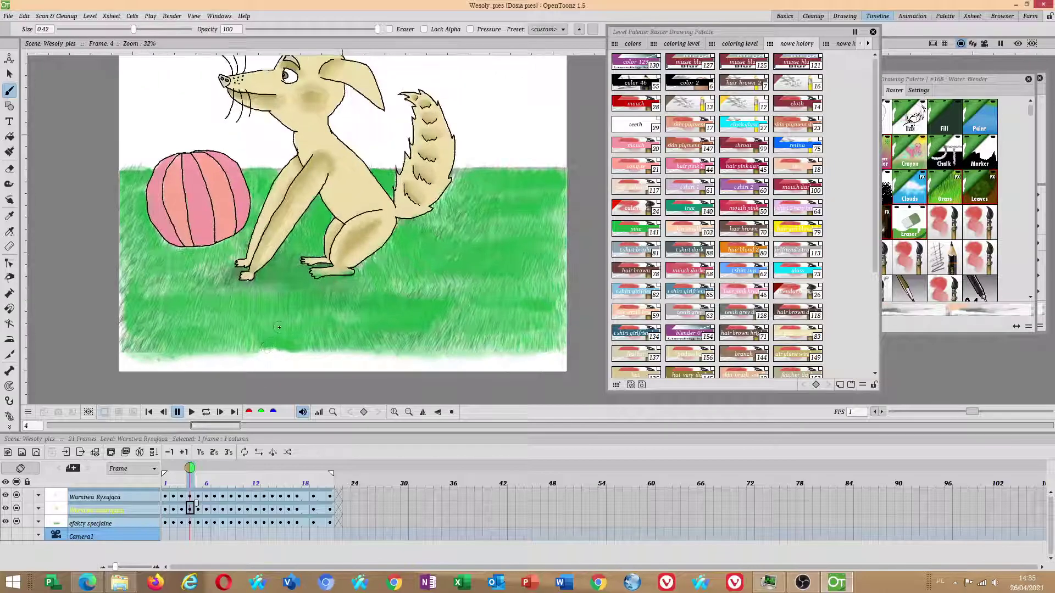
scroll(740, 352, down, 5)
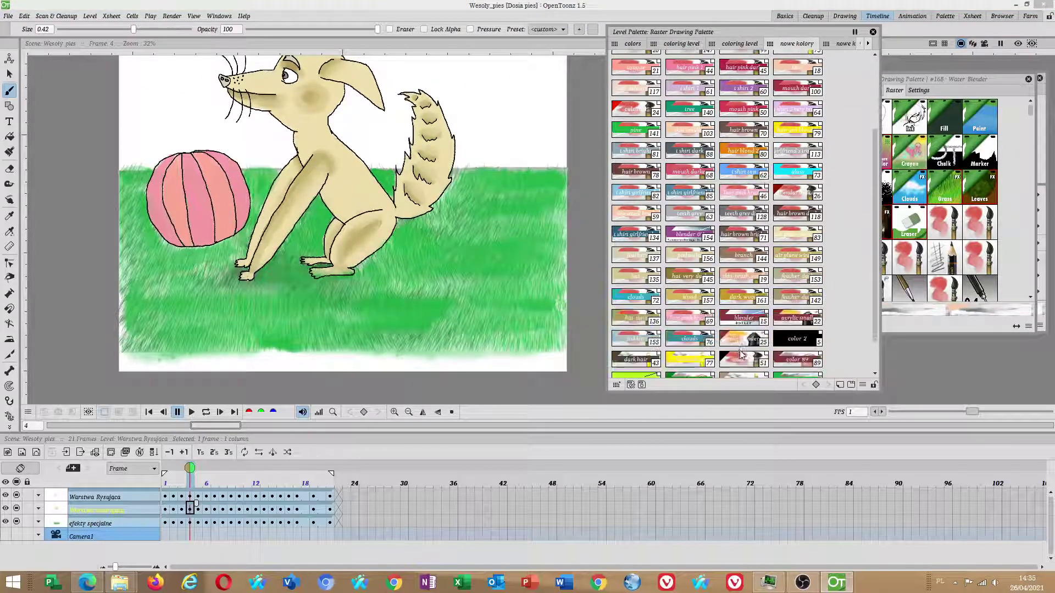
click(735, 366)
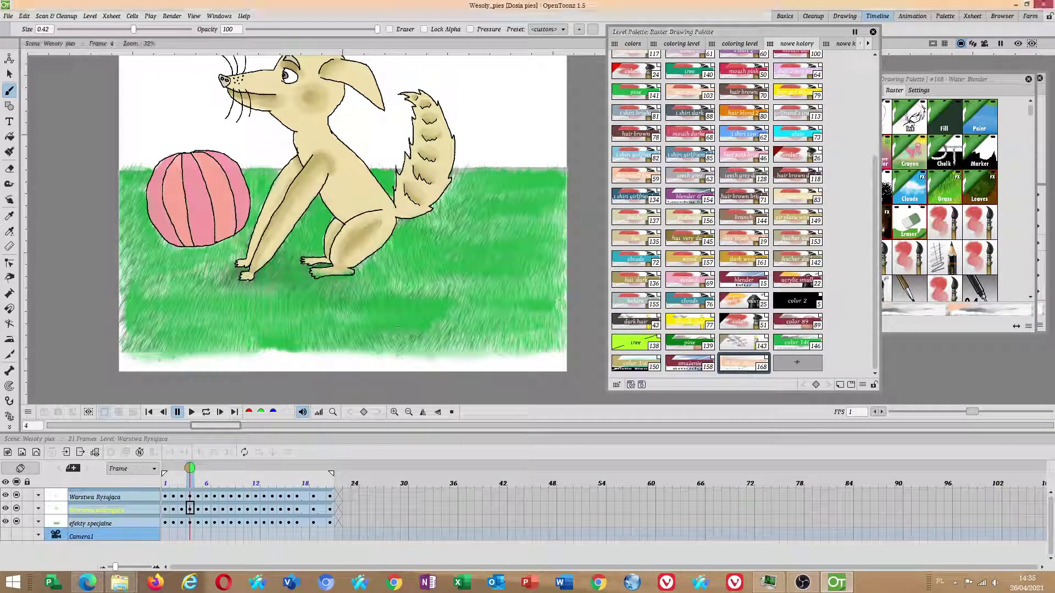
drag(405, 275, 423, 272)
mouse_move(312, 320)
mouse_down()
mouse_move(254, 343)
mouse_move(277, 337)
mouse_up()
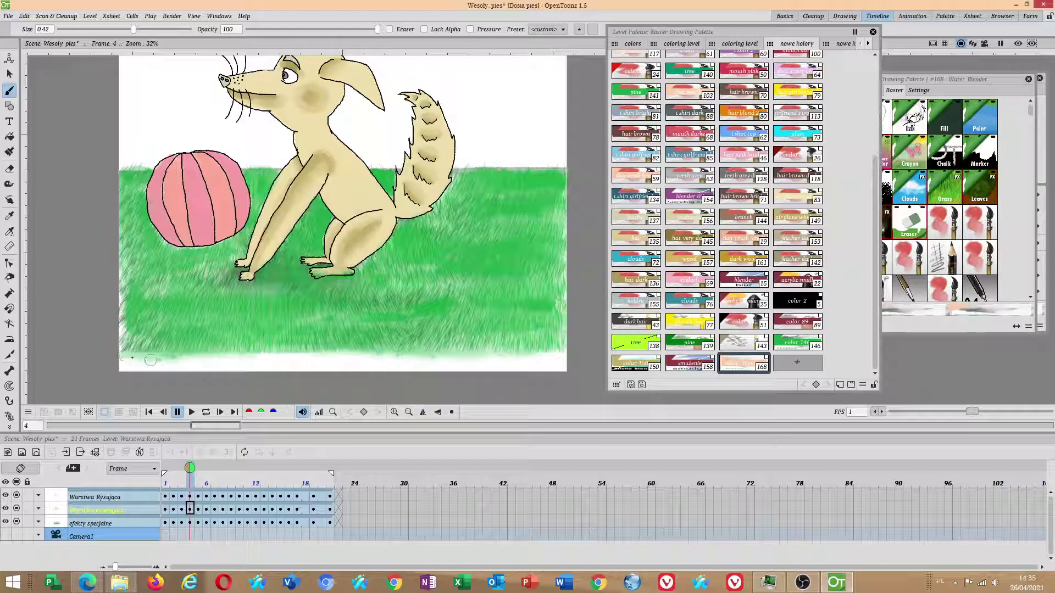
mouse_move(138, 328)
mouse_down()
mouse_move(125, 327)
mouse_move(119, 291)
mouse_up()
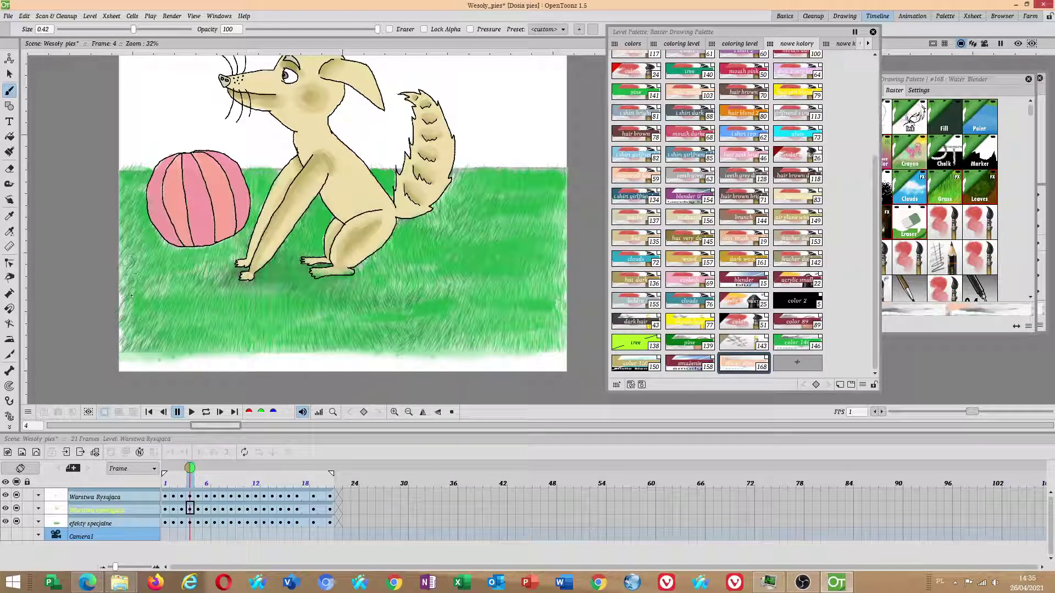
- Try to raise the opacity in the Water Blender style's brush settings
click(918, 90)
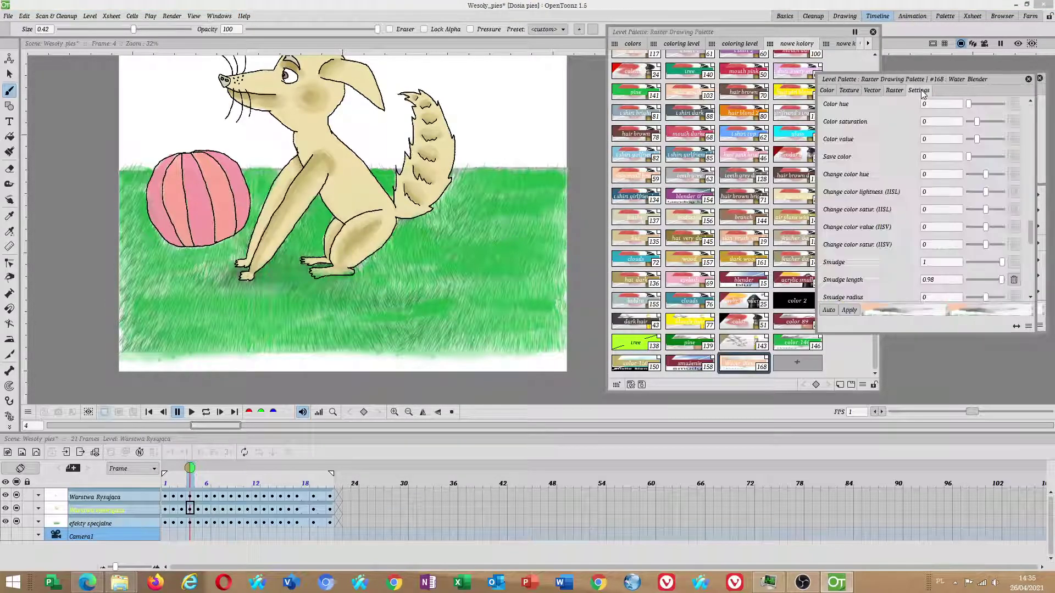
scroll(1033, 135, down, 3)
scroll(1033, 135, up, 3)
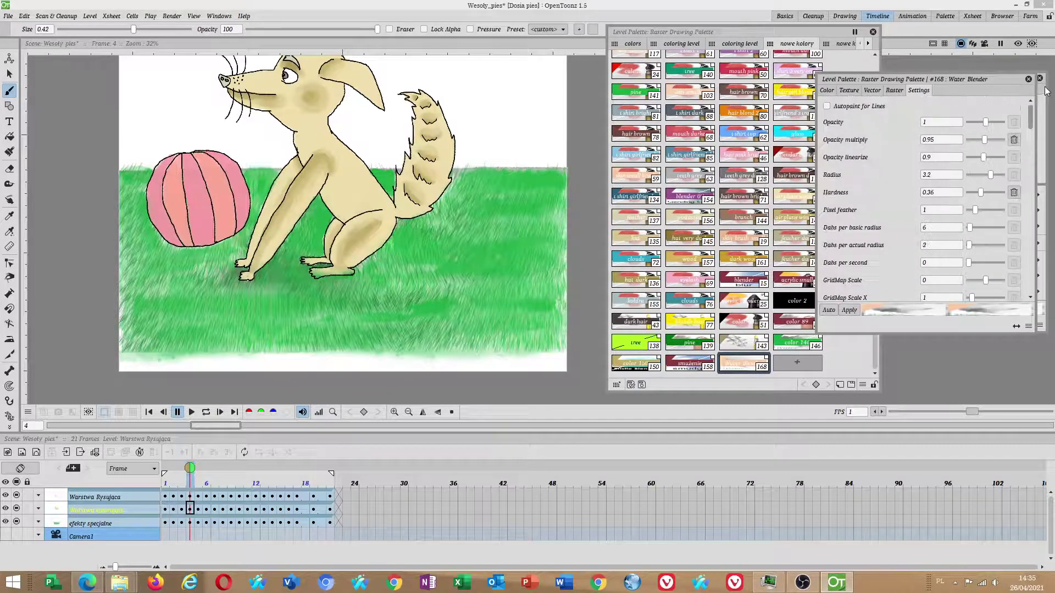
drag(985, 123, 995, 123)
click(839, 336)
click(907, 326)
click(847, 312)
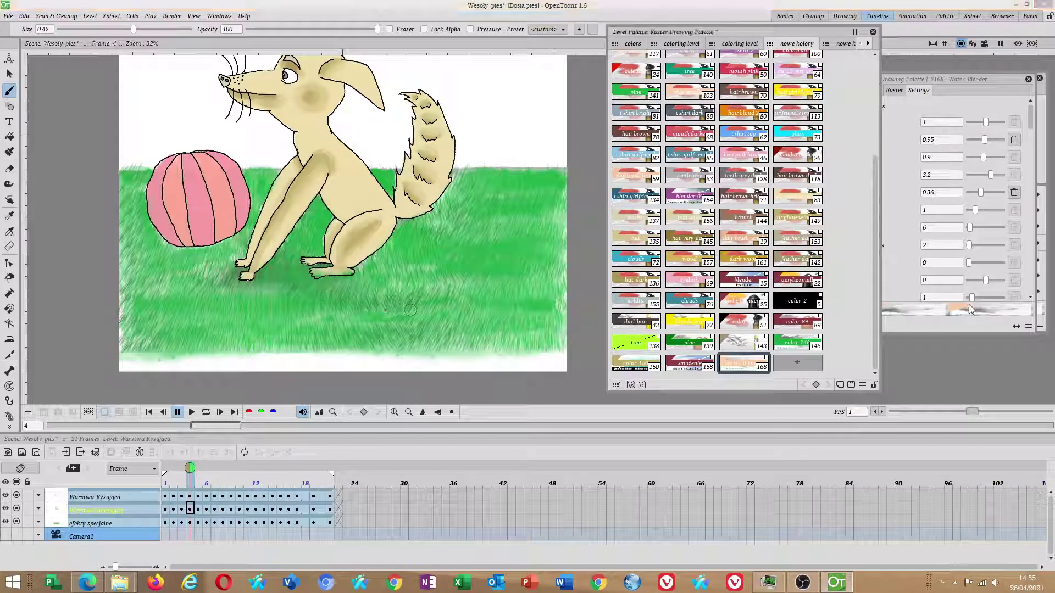
- Set the Water Blender style's brush opacity to 1.54 and apply it
click(943, 311)
drag(1033, 127, 1019, 237)
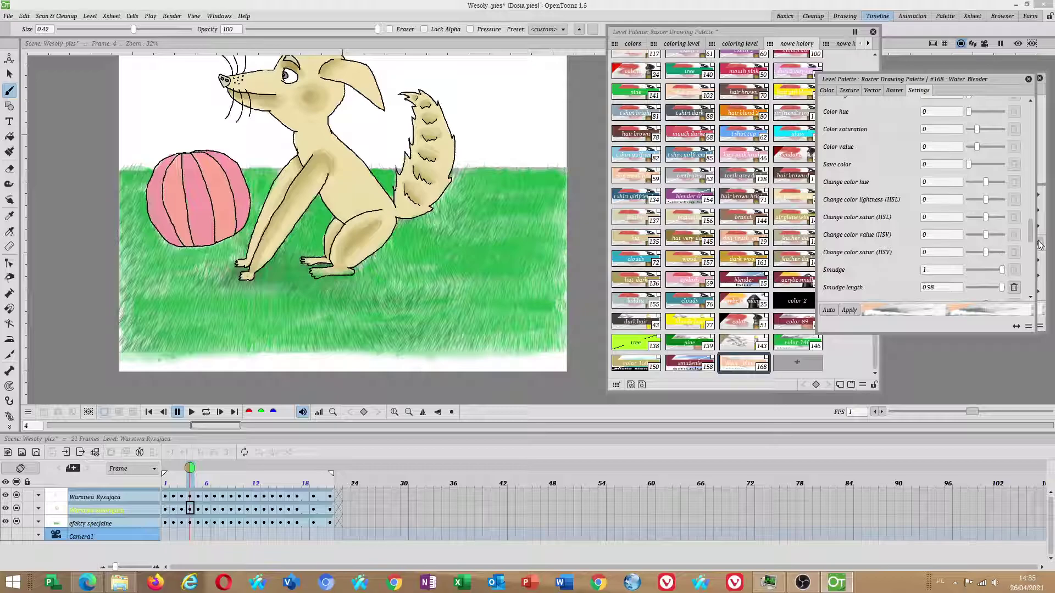
scroll(987, 124, up, 10)
drag(990, 124, 994, 123)
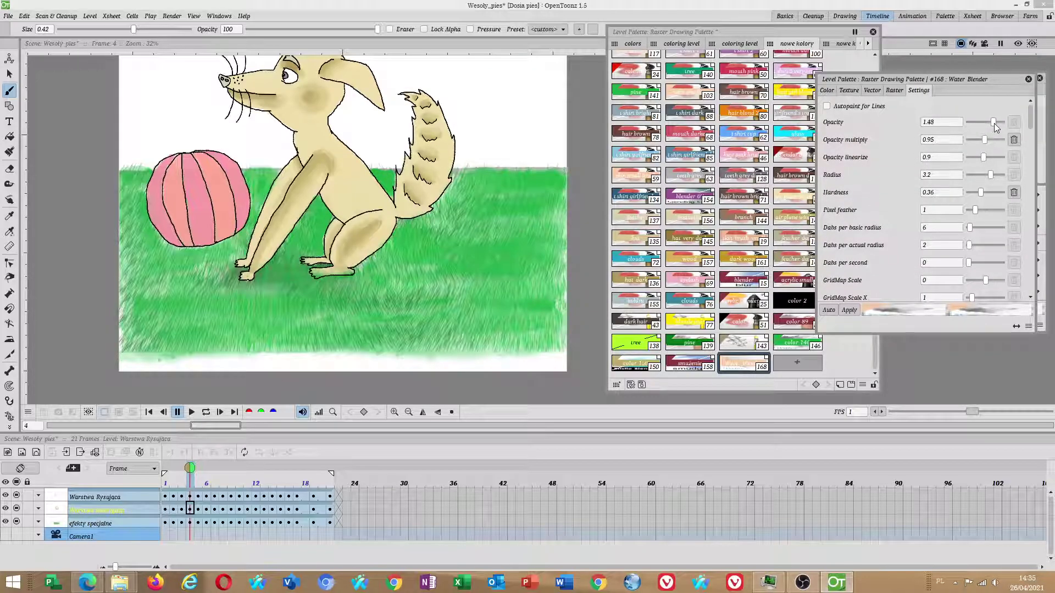
click(849, 310)
- Smudge the grass along frame 4's lower edge with the Water Blender, reapplying its 1.54 opacity between strokes
mouse_move(396, 357)
mouse_down()
mouse_move(285, 351)
mouse_move(428, 349)
mouse_up()
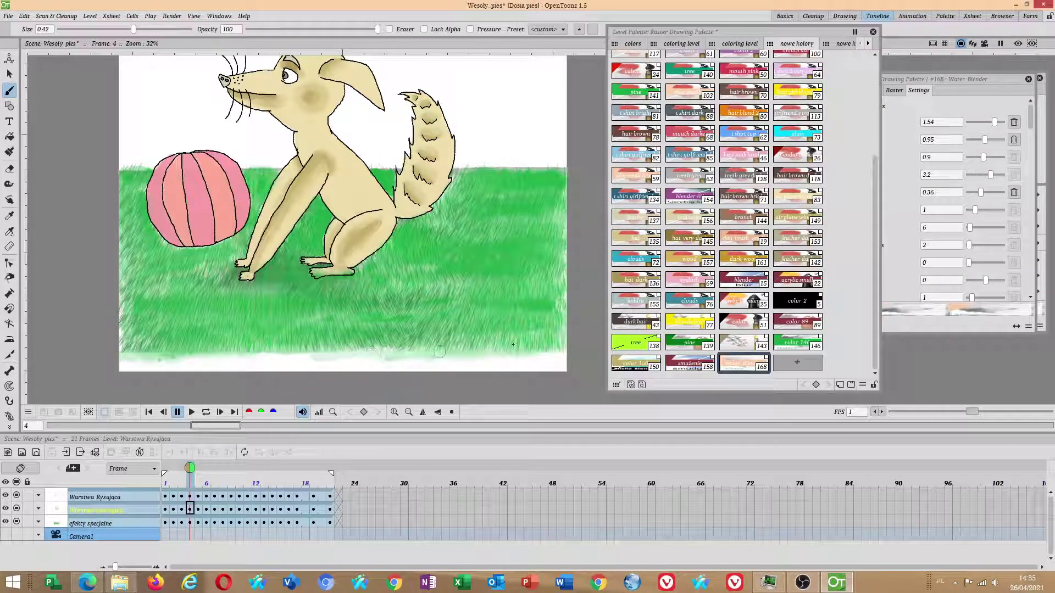
drag(994, 123, 994, 122)
click(849, 310)
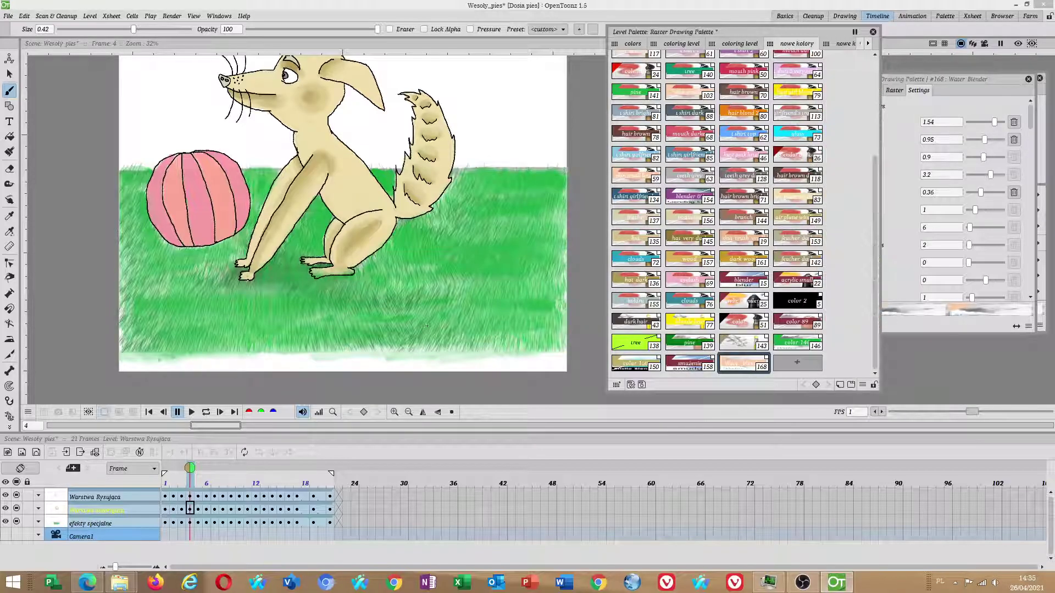
drag(242, 355, 364, 351)
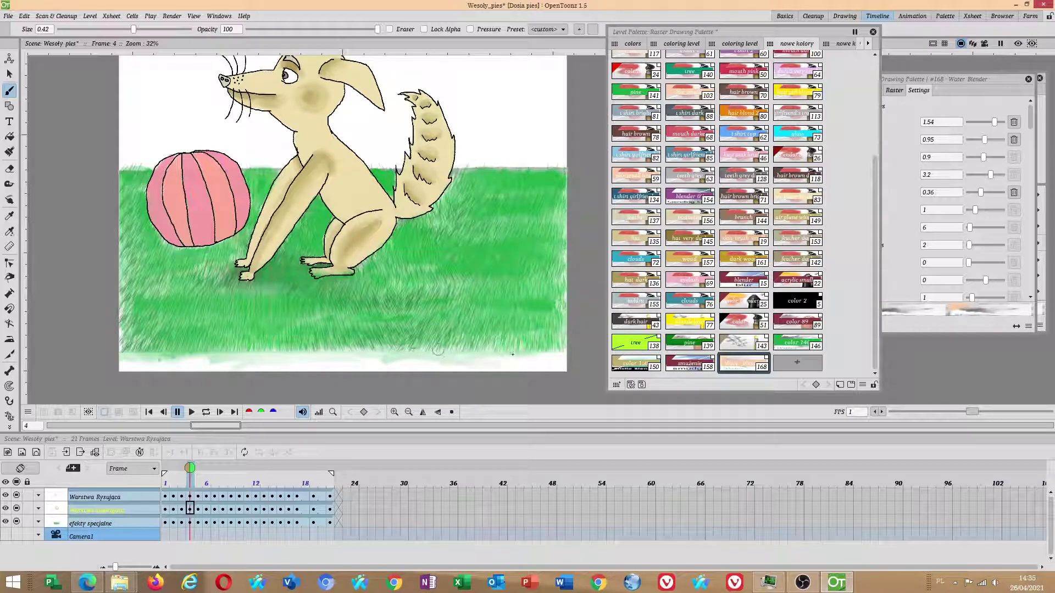
- Go to frame 5 of the colouring layer and select the pine style #141 for the grass
scroll(286, 351, down, 2)
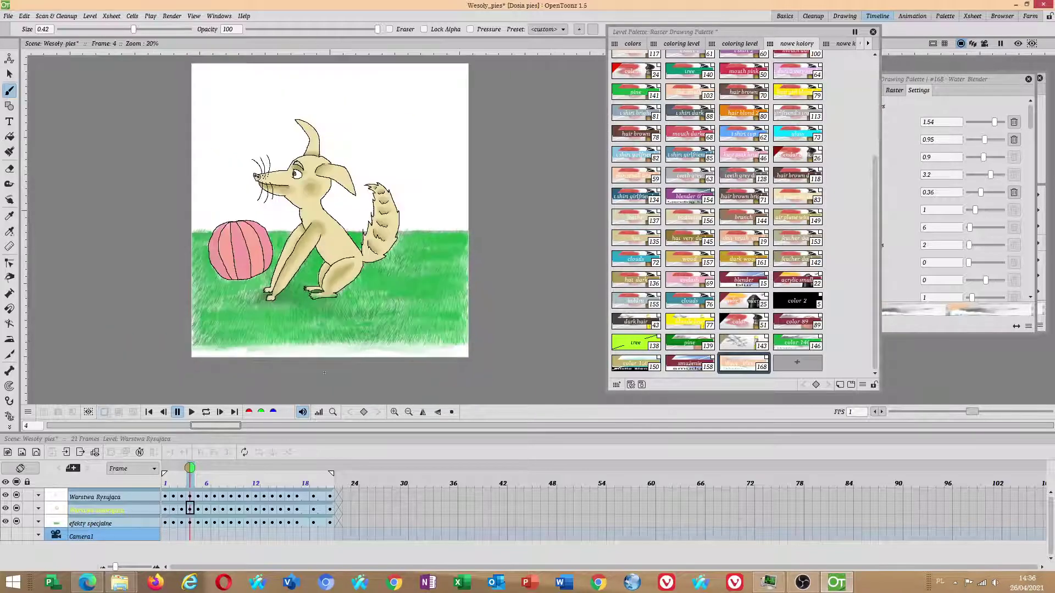
click(198, 509)
scroll(246, 306, up, 3)
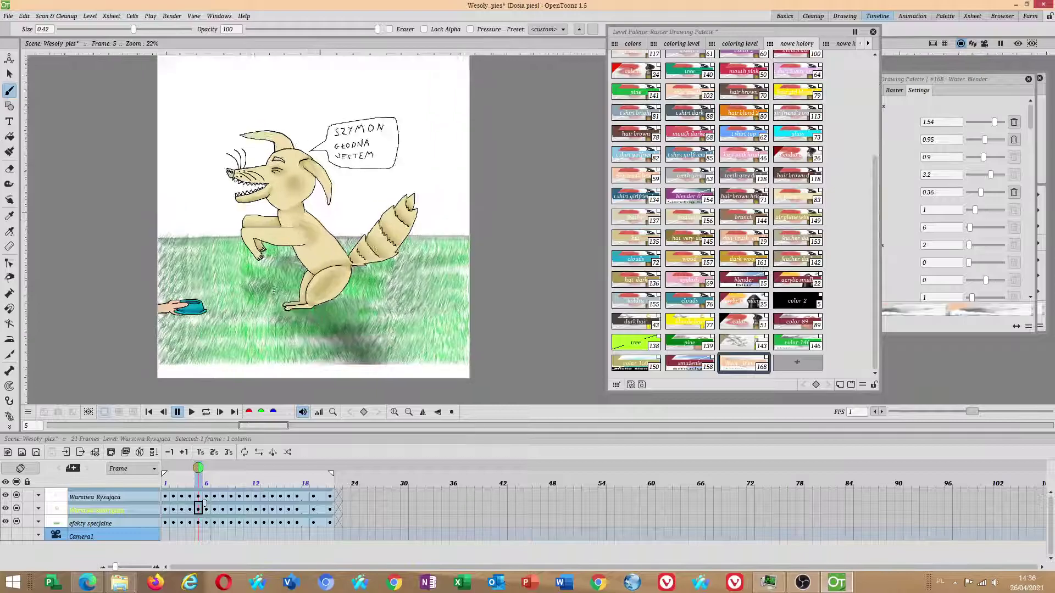
drag(245, 294, 330, 290)
scroll(330, 290, down, 1)
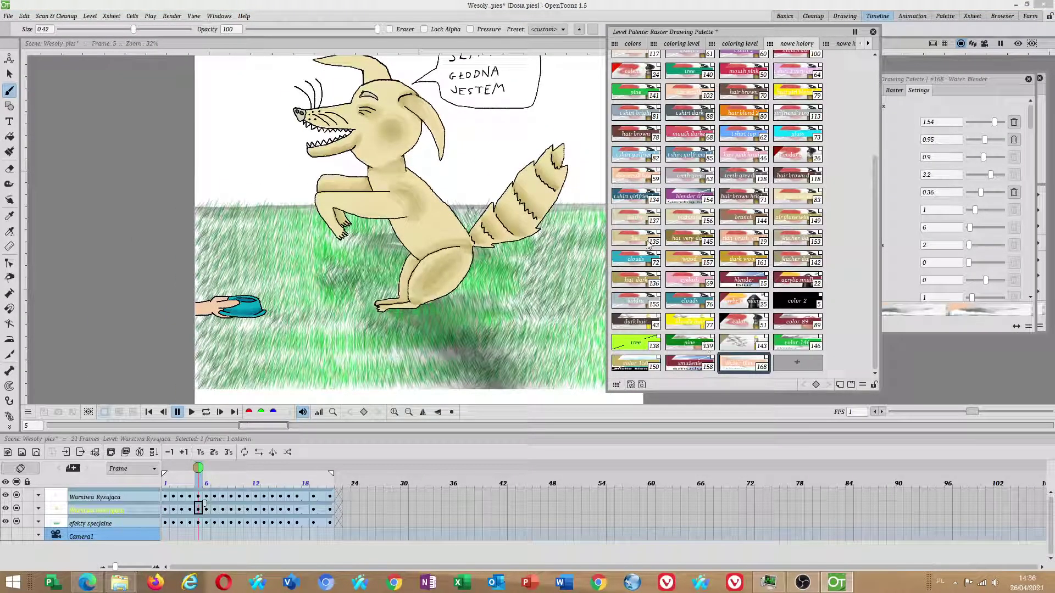
click(639, 94)
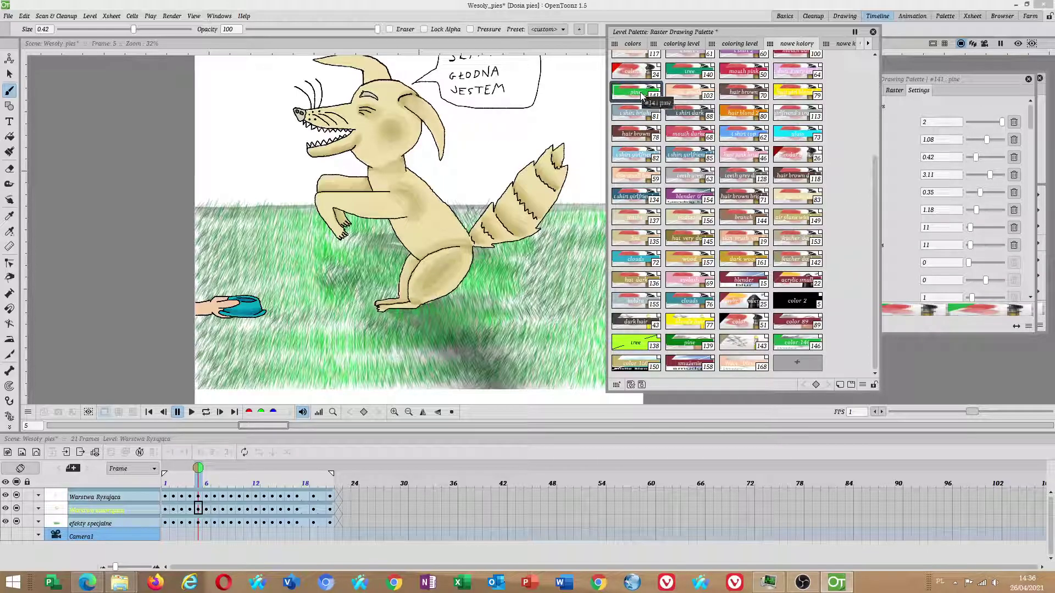
- Examine the raster brush presets available for the pine style
click(1002, 90)
click(894, 91)
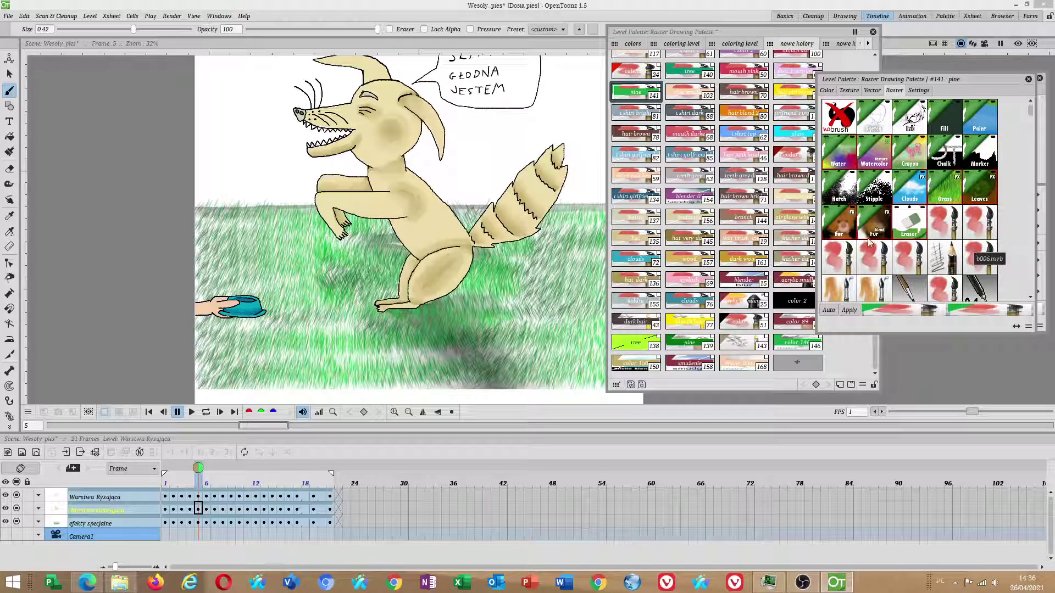
scroll(874, 242, down, 1)
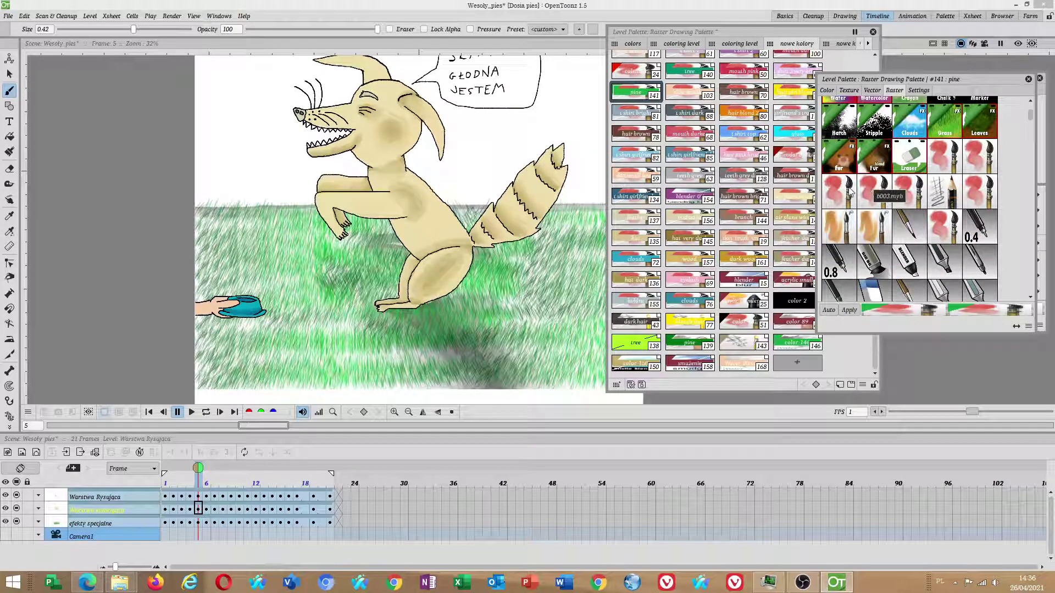
scroll(956, 263, down, 3)
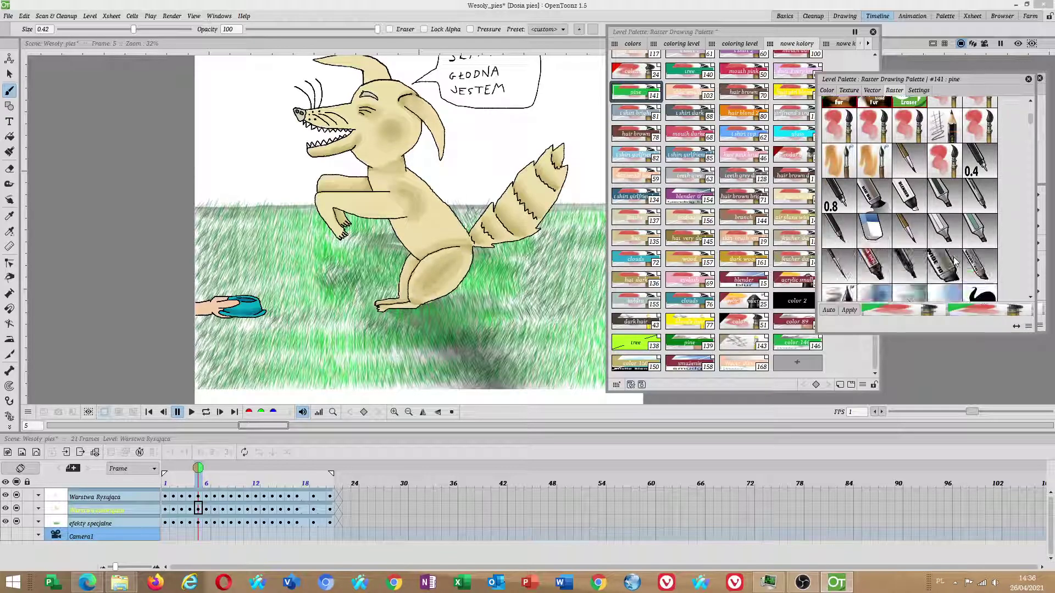
scroll(955, 261, down, 4)
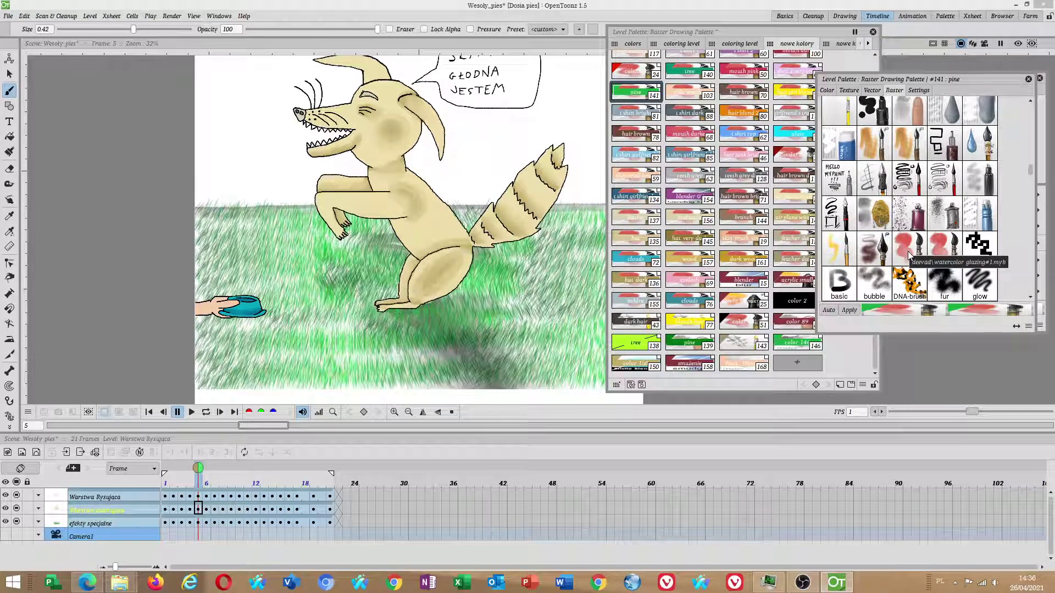
- Paint broad horizontal strokes with the pine style across the left half of frame 5's grass, above and below the bowl
scroll(294, 314, up, 2)
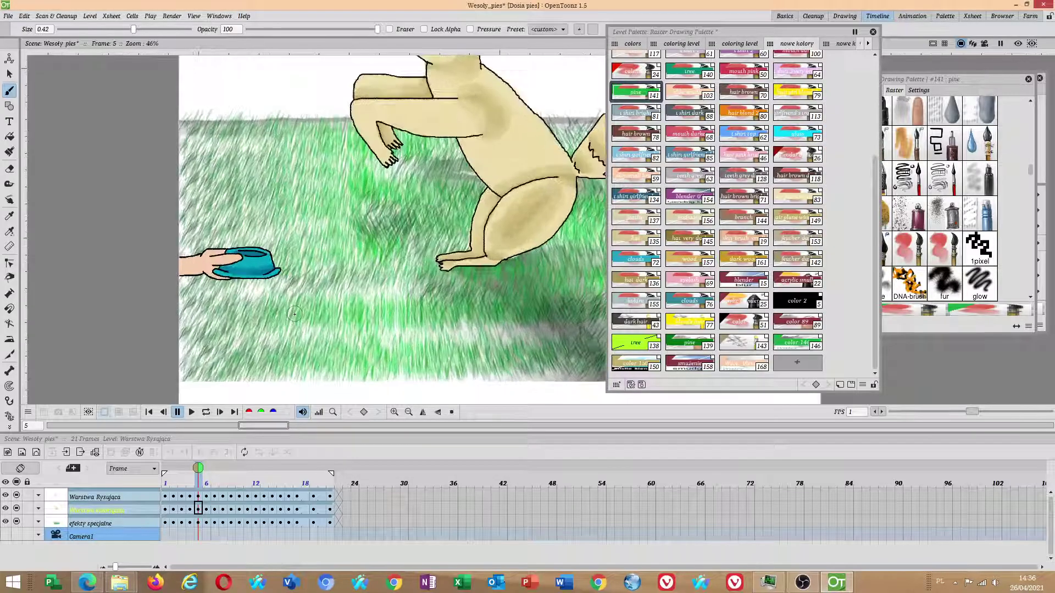
scroll(294, 314, up, 1)
mouse_move(294, 318)
mouse_down()
mouse_move(213, 328)
mouse_move(381, 331)
mouse_move(186, 351)
mouse_up()
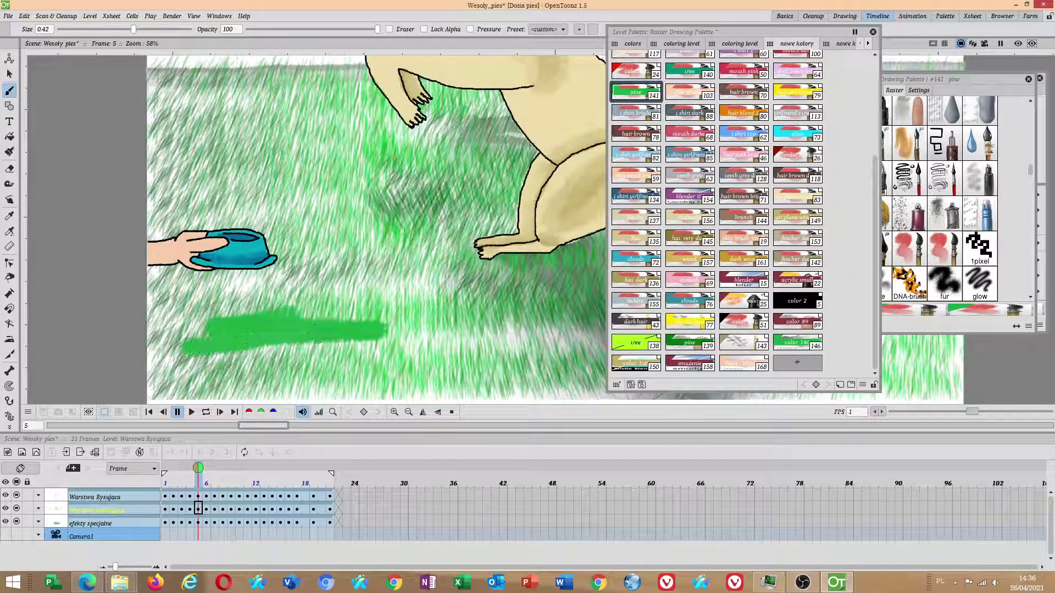
scroll(245, 343, down, 2)
mouse_move(322, 349)
mouse_down()
mouse_move(228, 351)
mouse_move(327, 367)
mouse_move(146, 363)
mouse_up()
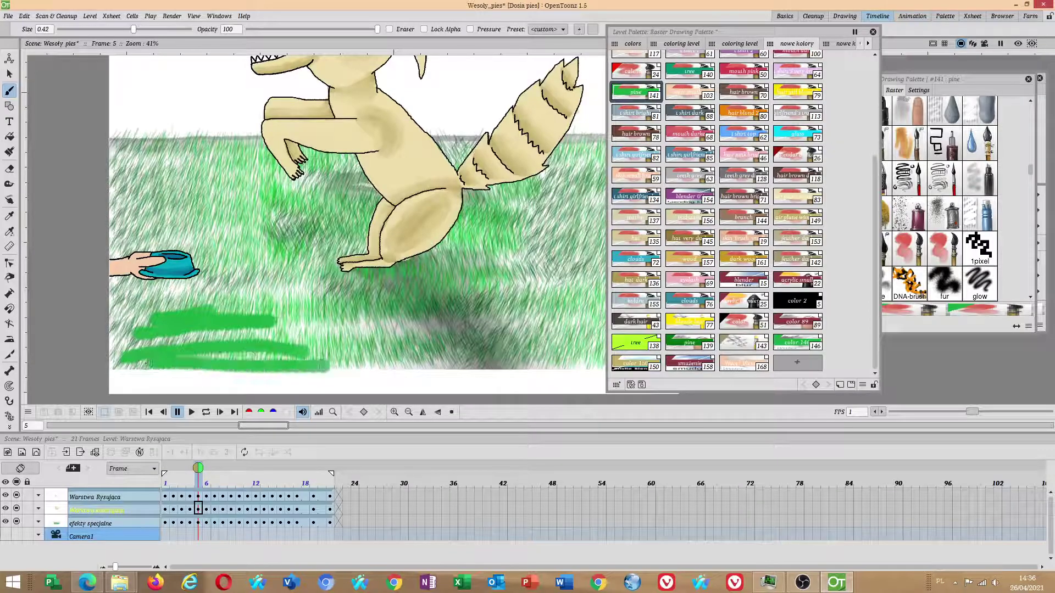
mouse_move(186, 283)
mouse_down()
mouse_move(211, 284)
mouse_move(300, 284)
mouse_move(296, 302)
mouse_move(352, 306)
mouse_up()
drag(133, 207, 245, 207)
drag(136, 236, 289, 236)
drag(237, 256, 328, 254)
drag(264, 215, 345, 207)
mouse_move(264, 193)
mouse_down()
mouse_move(167, 183)
mouse_move(110, 191)
mouse_up()
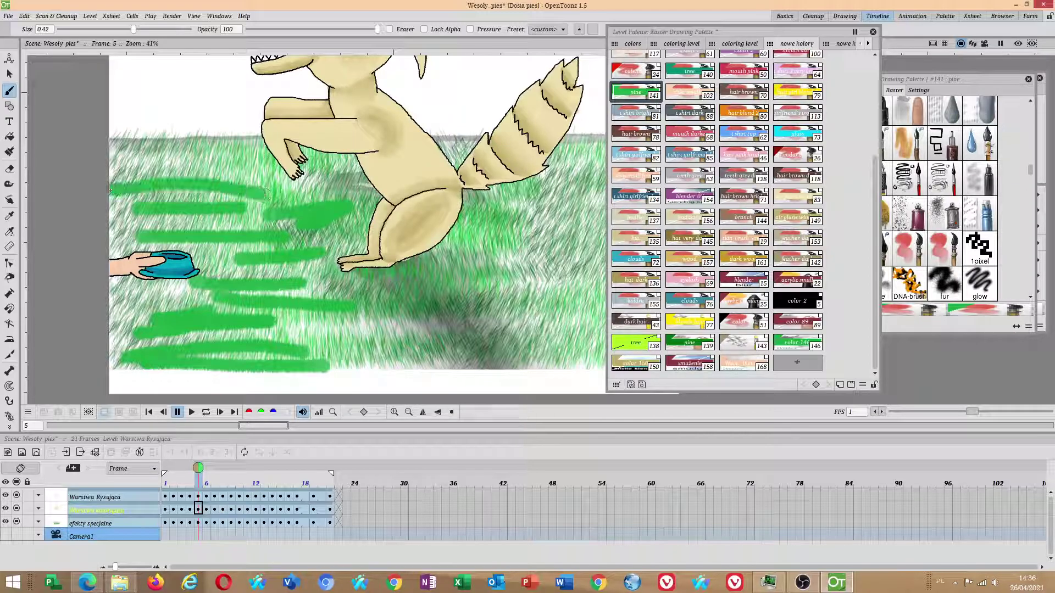
drag(198, 174, 109, 165)
drag(223, 147, 110, 149)
mouse_move(168, 303)
mouse_down()
mouse_move(120, 309)
mouse_move(164, 298)
mouse_move(115, 292)
mouse_up()
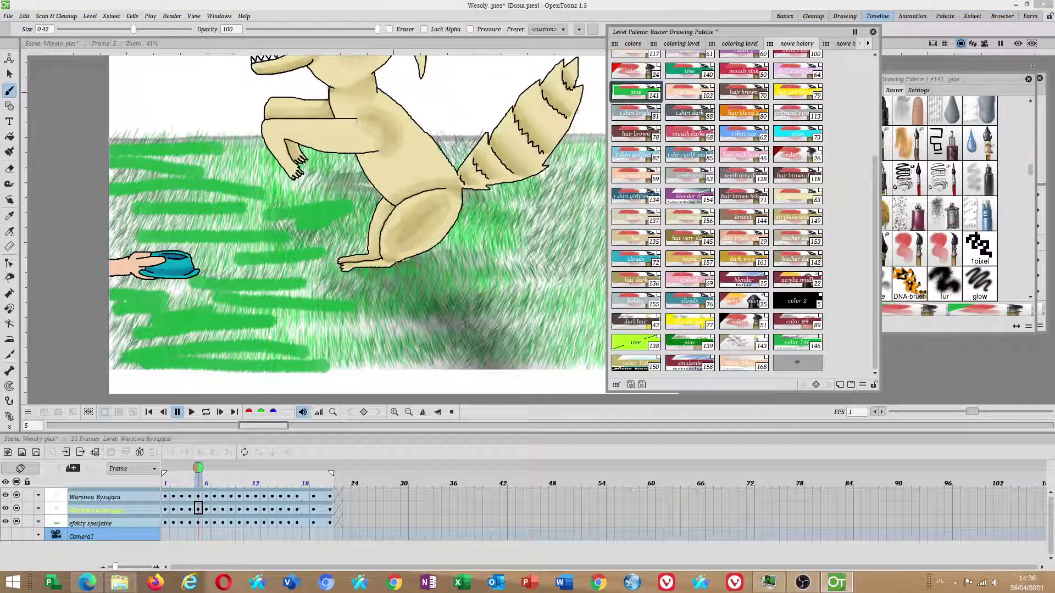
- Set the pine brush's dabs per second to 7
click(919, 91)
mouse_move(1031, 131)
mouse_down()
mouse_move(1020, 190)
mouse_move(1021, 146)
mouse_up()
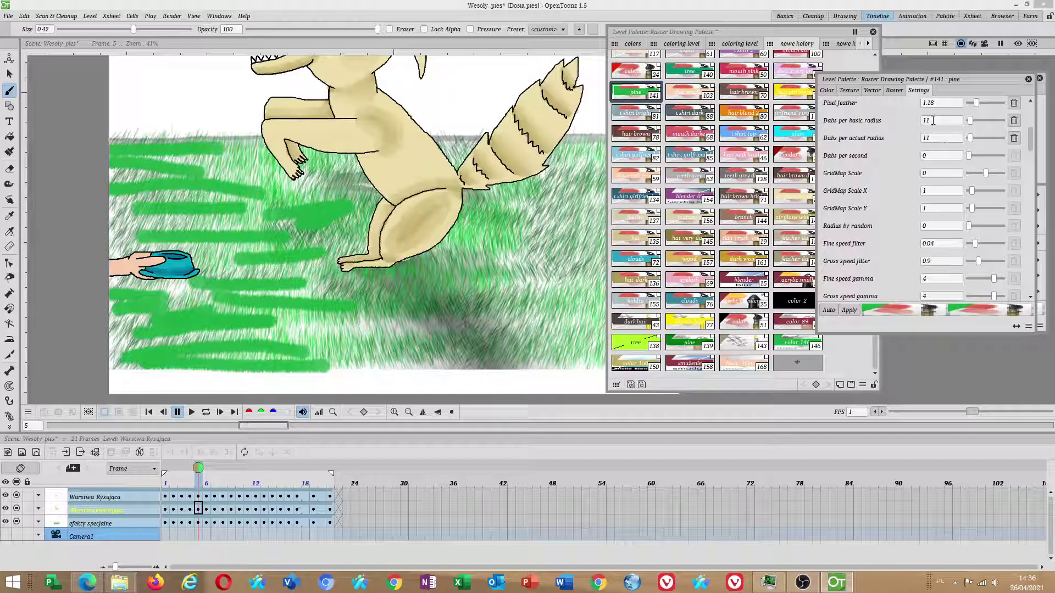
double_click(943, 137)
scroll(944, 137, up, 1)
scroll(943, 137, up, 1)
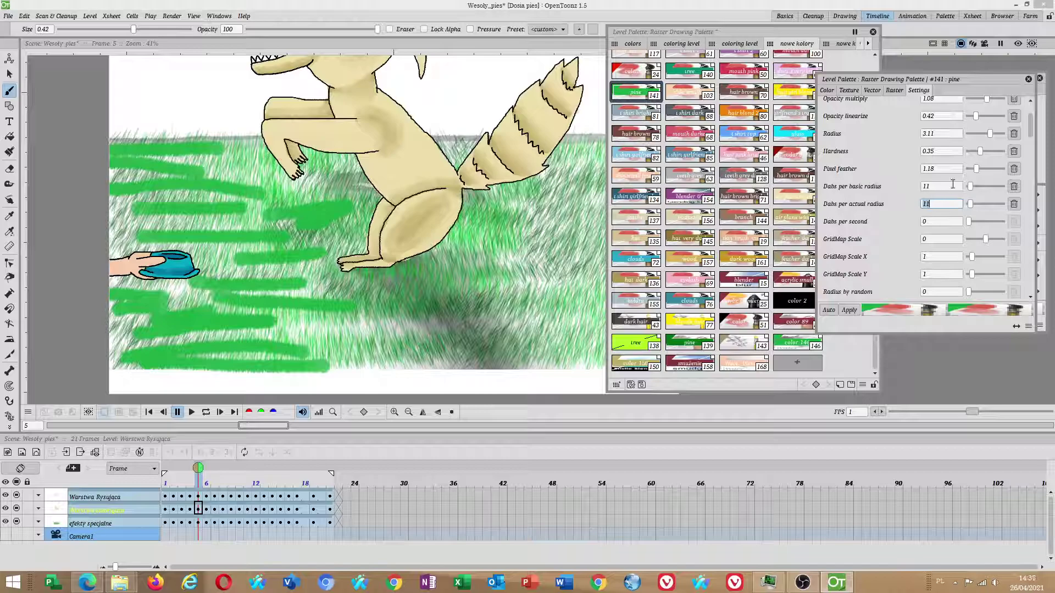
double_click(930, 221)
double_click(934, 204)
- Paint horizontal pine strokes over the grass beneath the dog and along the lower right of frame 5
drag(300, 333, 429, 339)
drag(342, 350, 485, 358)
mouse_move(437, 322)
mouse_down()
mouse_move(392, 326)
mouse_move(314, 324)
mouse_up()
drag(305, 311, 439, 304)
mouse_move(321, 289)
mouse_down()
mouse_move(228, 294)
mouse_move(398, 262)
mouse_move(357, 253)
mouse_move(473, 240)
mouse_up()
drag(353, 302, 492, 293)
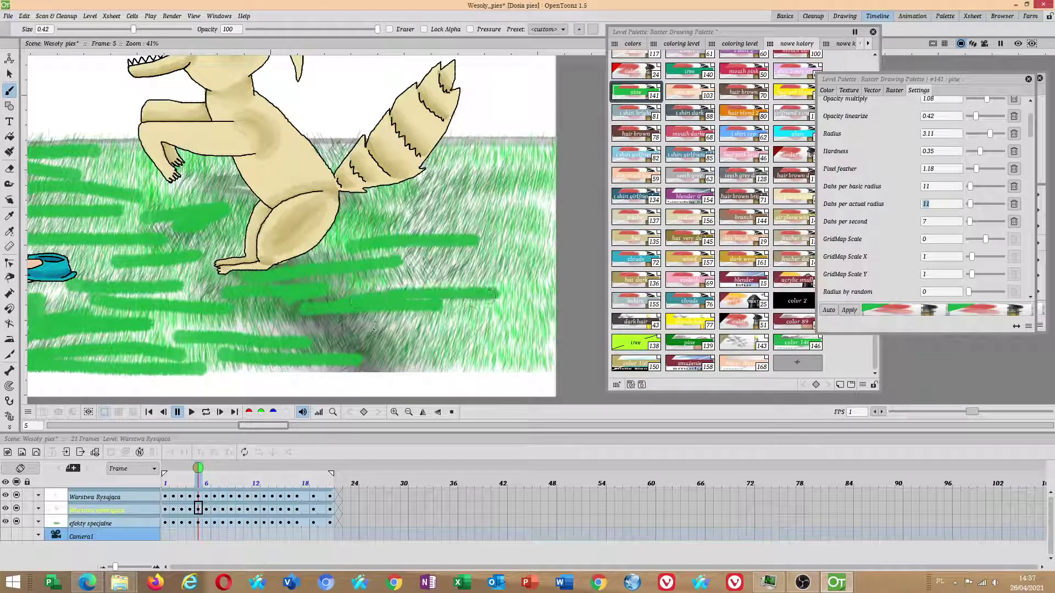
drag(372, 329, 512, 326)
drag(361, 352, 541, 355)
drag(465, 363, 547, 362)
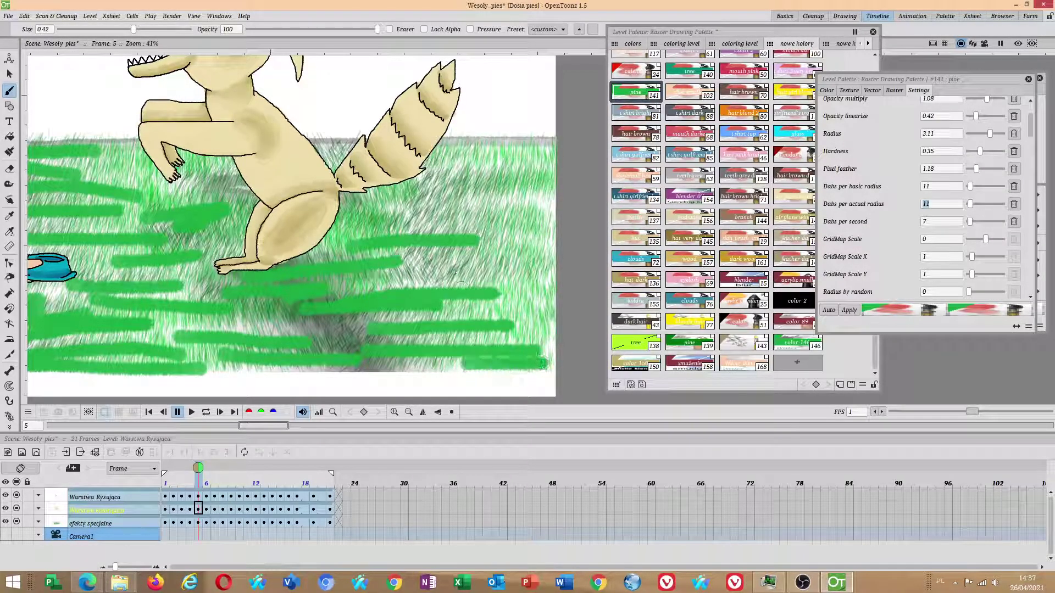
- Cover the remaining grass on the right half, around the tail and near the dog's body with pine strokes
drag(448, 267, 530, 264)
drag(447, 285, 546, 284)
drag(481, 311, 552, 309)
mouse_move(364, 210)
mouse_down()
mouse_move(479, 208)
mouse_move(441, 228)
mouse_move(525, 225)
mouse_up()
drag(439, 177, 530, 175)
drag(458, 149, 551, 148)
drag(534, 149, 699, 160)
drag(372, 201, 324, 297)
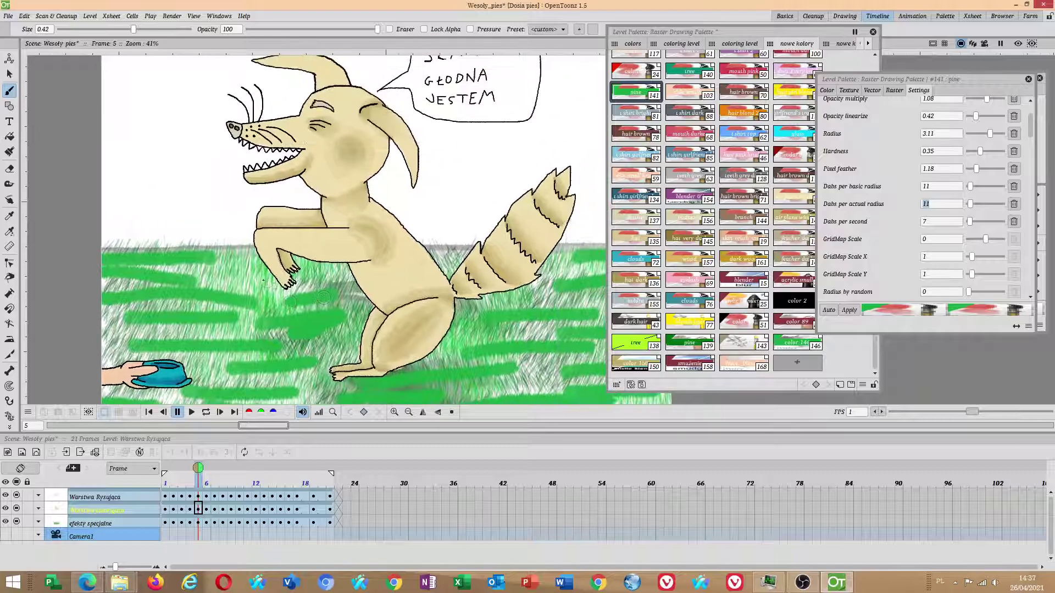
click(449, 255)
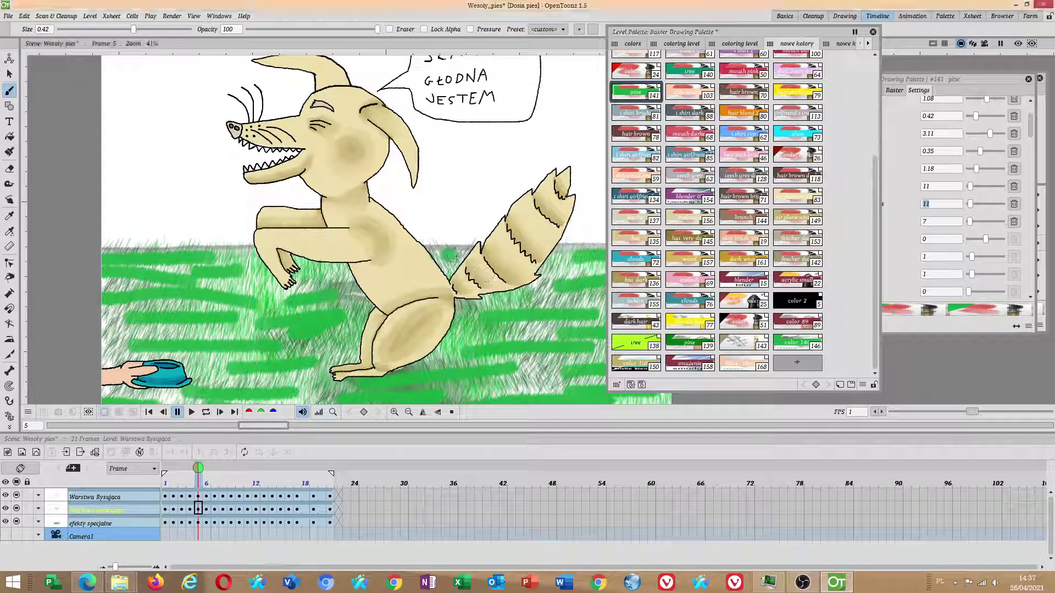
drag(537, 301, 424, 243)
scroll(442, 279, down, 2)
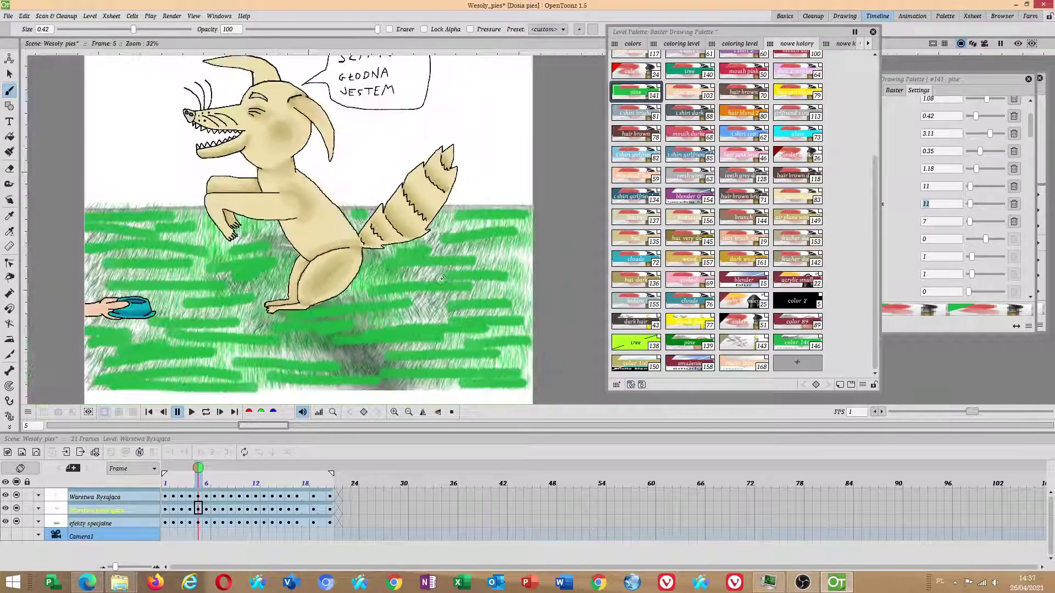
drag(507, 272, 531, 271)
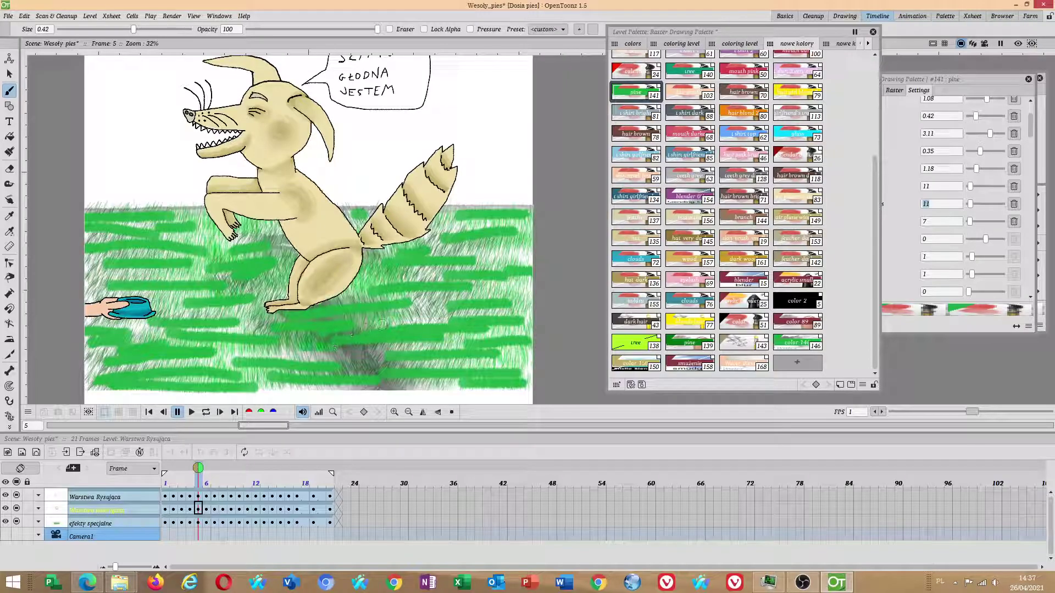
- Switch to the Water Blender style #168, enlarge the brush to 1.68 and blend the pine strokes across the lower right grass
click(750, 369)
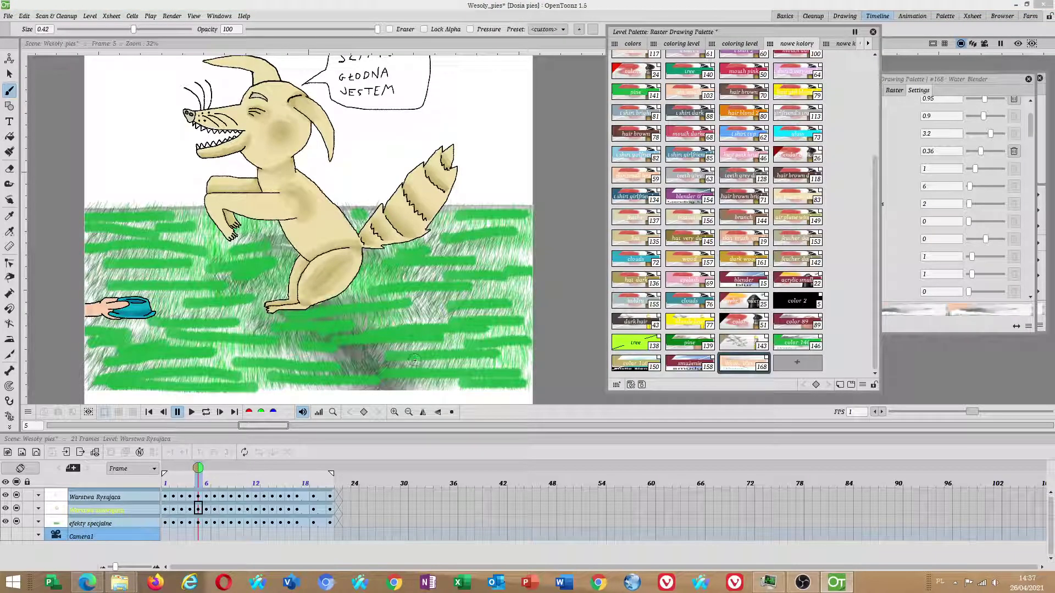
key(ctrl+alt)
mouse_move(452, 360)
mouse_down()
mouse_move(367, 361)
mouse_move(397, 370)
mouse_move(363, 377)
mouse_move(144, 378)
mouse_move(220, 361)
mouse_move(144, 370)
mouse_move(171, 361)
mouse_move(248, 354)
mouse_move(171, 334)
mouse_move(298, 338)
mouse_move(256, 352)
mouse_move(334, 347)
mouse_move(328, 359)
mouse_move(288, 361)
mouse_move(456, 354)
mouse_move(424, 378)
mouse_move(508, 378)
mouse_move(469, 345)
mouse_move(402, 328)
mouse_move(501, 330)
mouse_move(444, 339)
mouse_move(493, 333)
mouse_move(485, 348)
mouse_move(390, 323)
mouse_move(316, 327)
mouse_move(413, 308)
mouse_up()
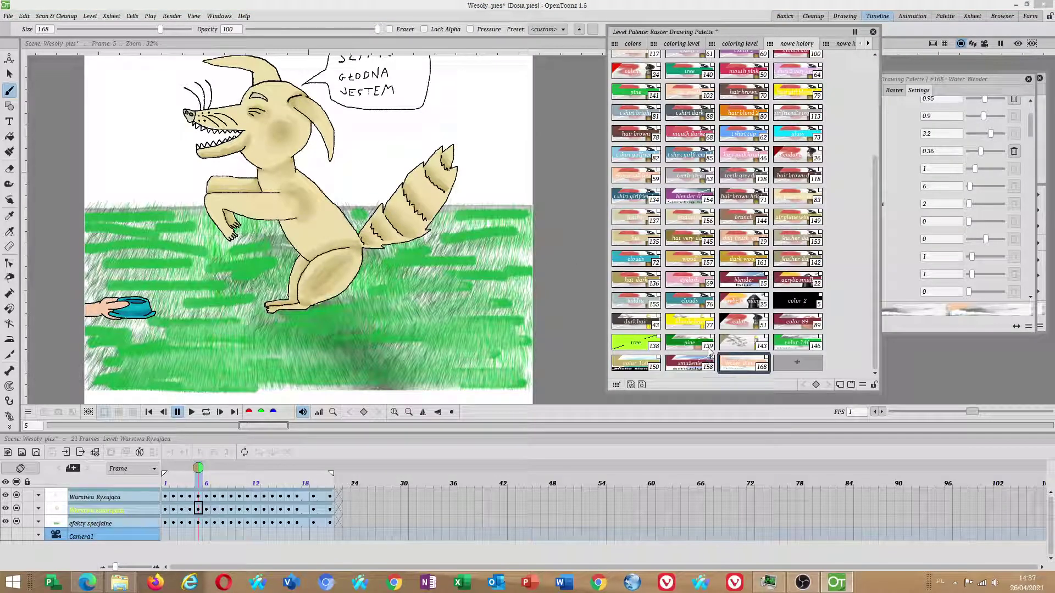
- Smudge the pine strokes across frame 5's grass with the smużenie style #158 until the gaps between them merge
click(691, 364)
mouse_move(510, 283)
mouse_down()
mouse_move(484, 313)
mouse_move(512, 306)
mouse_move(425, 270)
mouse_move(497, 245)
mouse_move(455, 247)
mouse_move(527, 237)
mouse_move(461, 234)
mouse_move(504, 235)
mouse_move(466, 282)
mouse_move(476, 350)
mouse_move(508, 358)
mouse_move(492, 373)
mouse_move(520, 330)
mouse_up()
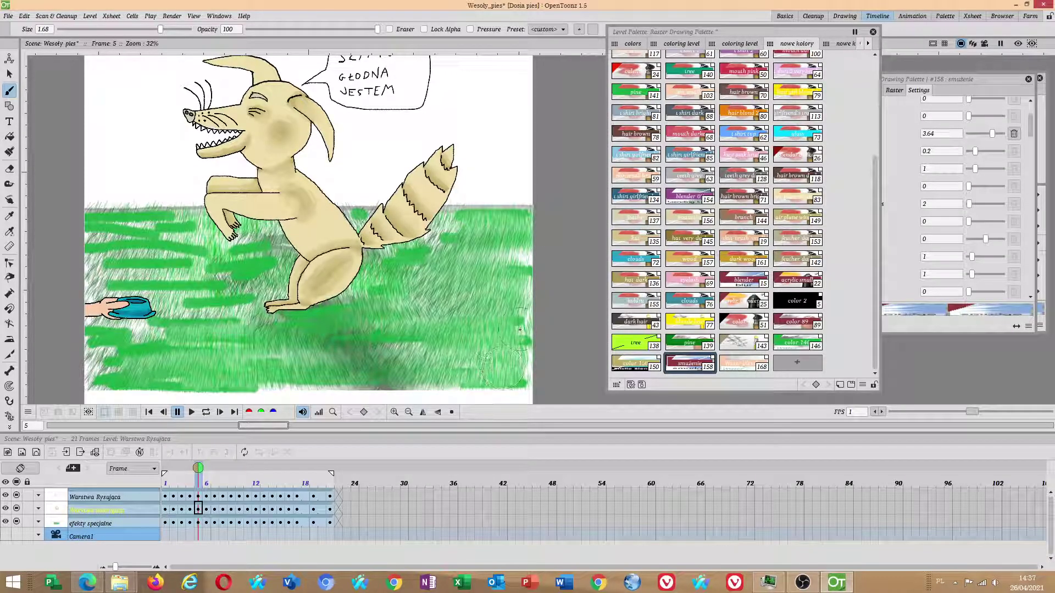
mouse_move(353, 310)
mouse_down()
mouse_move(308, 362)
mouse_move(259, 375)
mouse_move(335, 374)
mouse_up()
mouse_move(171, 323)
mouse_down()
mouse_move(254, 288)
mouse_move(184, 280)
mouse_move(145, 264)
mouse_move(146, 242)
mouse_move(129, 236)
mouse_move(123, 268)
mouse_move(104, 274)
mouse_move(106, 239)
mouse_move(172, 228)
mouse_move(199, 257)
mouse_move(242, 259)
mouse_move(262, 281)
mouse_move(111, 354)
mouse_move(100, 369)
mouse_move(118, 379)
mouse_move(334, 345)
mouse_up()
mouse_move(261, 344)
mouse_down()
mouse_move(461, 357)
mouse_move(489, 371)
mouse_move(519, 297)
mouse_move(515, 346)
mouse_move(412, 269)
mouse_move(440, 242)
mouse_move(449, 266)
mouse_up()
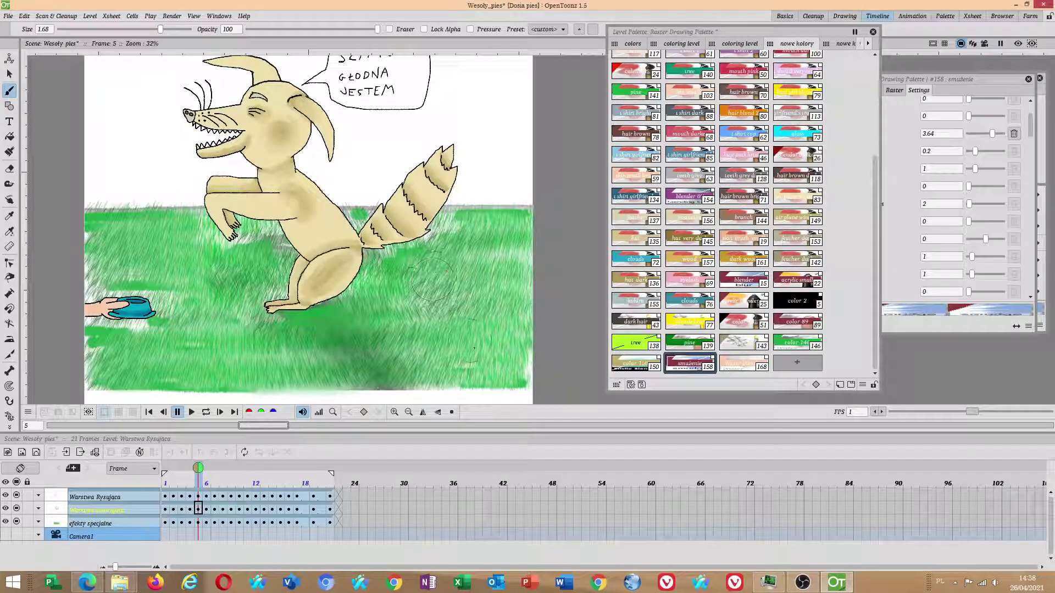
- Reduce the brush size to 0.36 and smudge the leftover stroke edges around and below the bowl
scroll(137, 351, up, 1)
scroll(136, 352, up, 1)
key(ctrl+alt)
drag(111, 329, 108, 328)
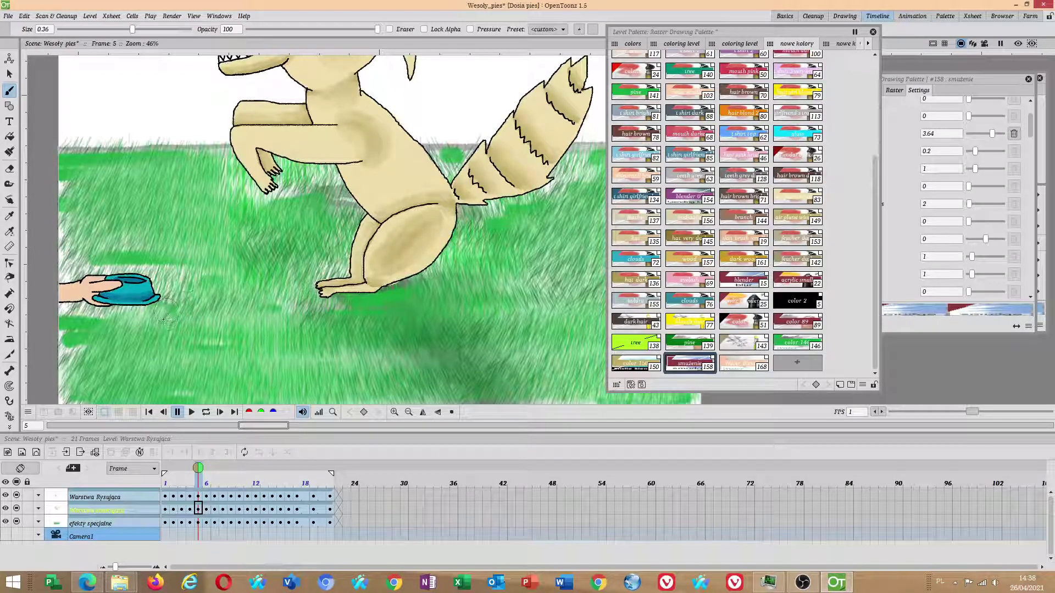
mouse_move(74, 337)
mouse_down()
mouse_move(73, 346)
mouse_move(72, 314)
mouse_move(80, 328)
mouse_up()
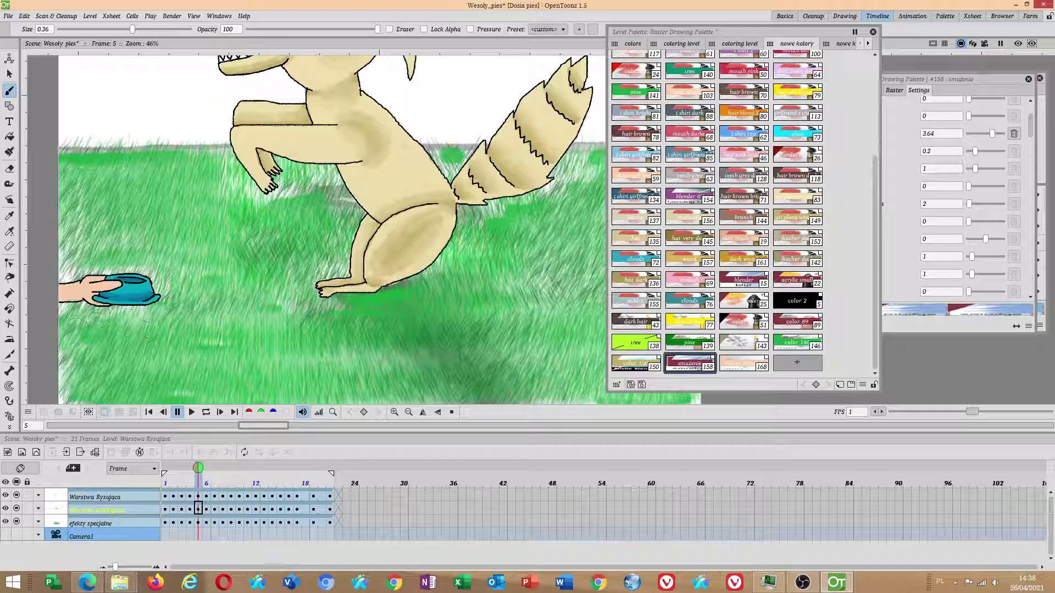
- Fill the pale grass gaps around the tail, under the dog's forelegs and above the bowl with pine style #141
scroll(231, 335, down, 2)
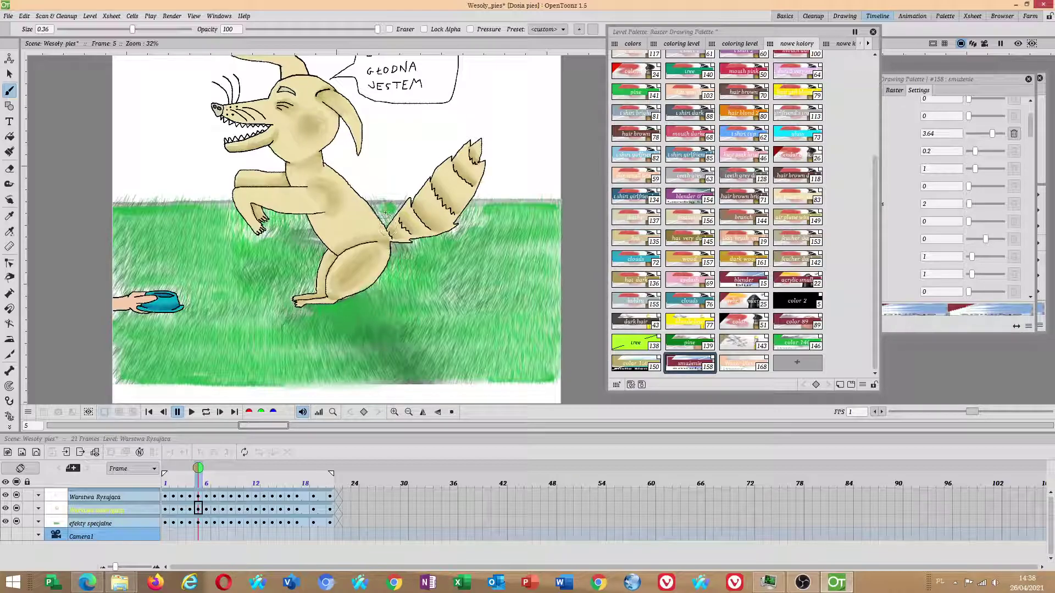
scroll(464, 255, up, 2)
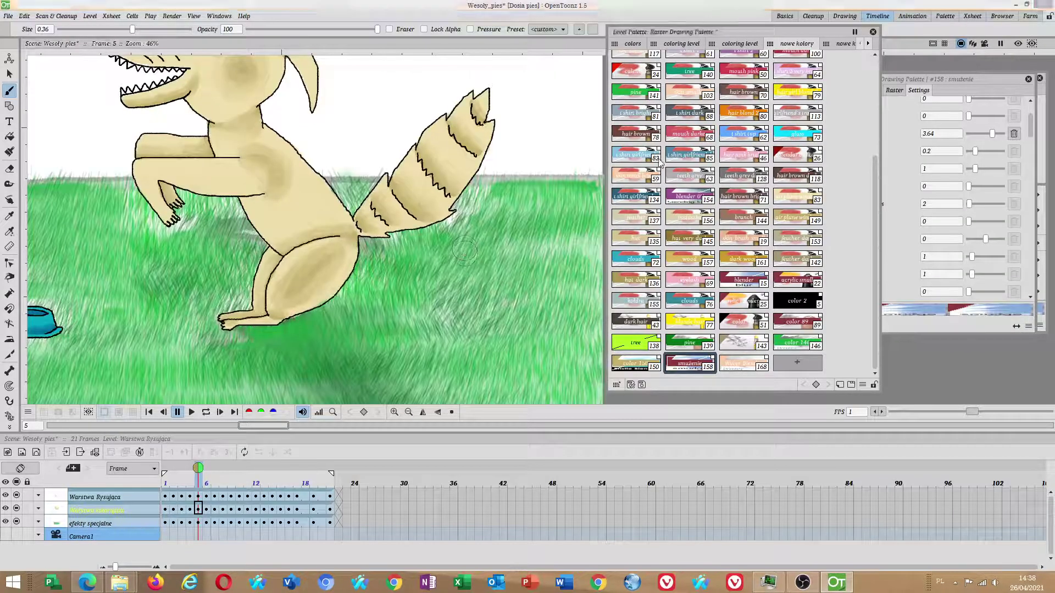
click(636, 91)
mouse_move(470, 226)
mouse_down()
mouse_move(471, 195)
mouse_move(477, 214)
mouse_move(379, 253)
mouse_move(434, 250)
mouse_move(365, 245)
mouse_move(345, 181)
mouse_move(352, 200)
mouse_move(360, 187)
mouse_up()
mouse_move(255, 237)
mouse_down()
mouse_move(224, 301)
mouse_move(244, 294)
mouse_move(244, 245)
mouse_move(233, 217)
mouse_move(200, 209)
mouse_up()
drag(142, 303, 255, 301)
mouse_move(111, 297)
mouse_down()
mouse_move(87, 289)
mouse_move(87, 273)
mouse_up()
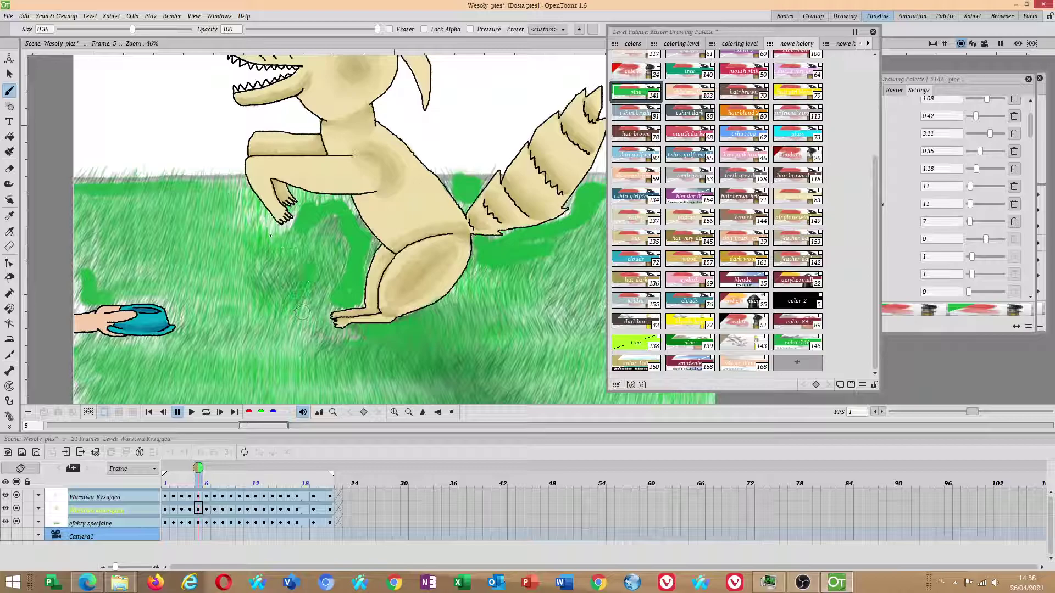
- Blend the new pine patches beside the dog's belly and below the tail with the Water Blender style #168
click(729, 365)
mouse_move(369, 242)
mouse_down()
mouse_move(336, 293)
mouse_move(342, 215)
mouse_move(362, 230)
mouse_move(340, 201)
mouse_move(299, 220)
mouse_move(319, 206)
mouse_move(360, 255)
mouse_move(366, 247)
mouse_move(359, 278)
mouse_move(327, 295)
mouse_move(359, 305)
mouse_move(311, 272)
mouse_up()
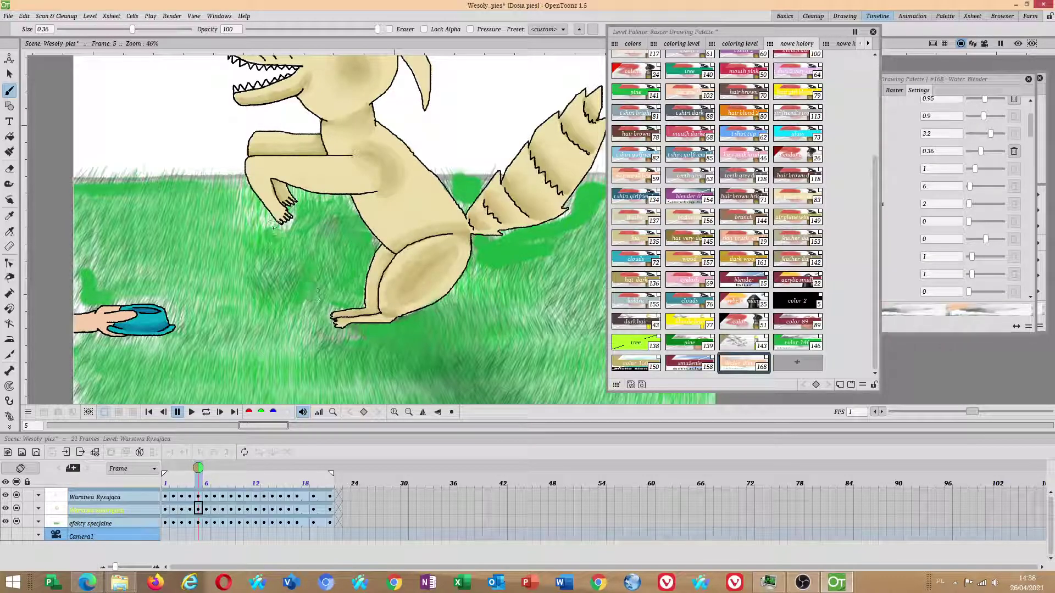
mouse_move(546, 255)
mouse_down()
mouse_move(455, 288)
mouse_move(508, 229)
mouse_move(478, 245)
mouse_up()
- Smudge the fresh pine patches near the tail, under the forelegs and above the bowl with the smużenie style #158
click(689, 364)
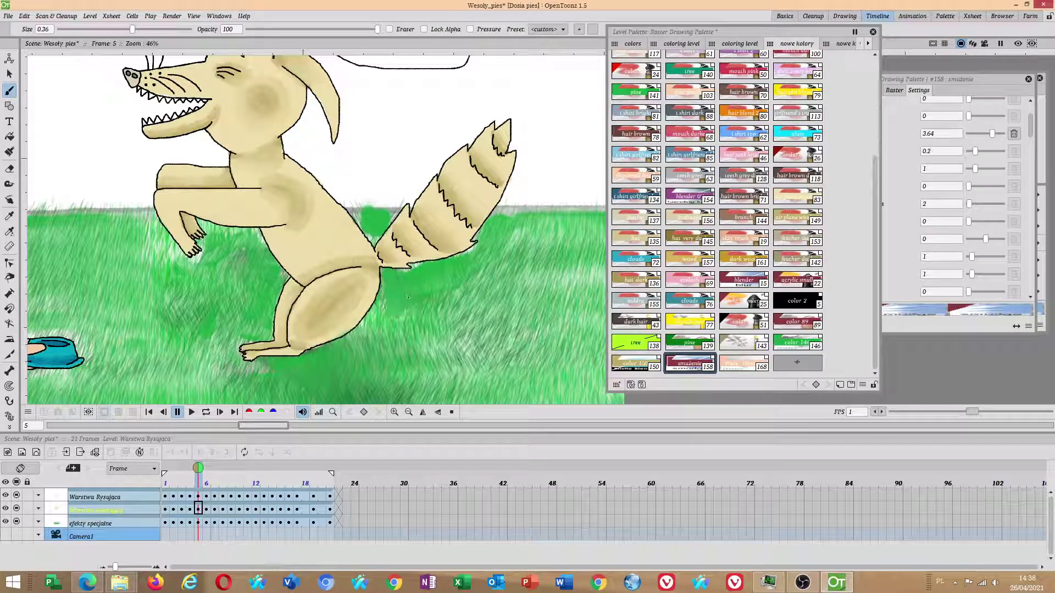
mouse_move(374, 226)
mouse_down()
mouse_move(363, 212)
mouse_move(367, 220)
mouse_up()
drag(243, 300, 366, 267)
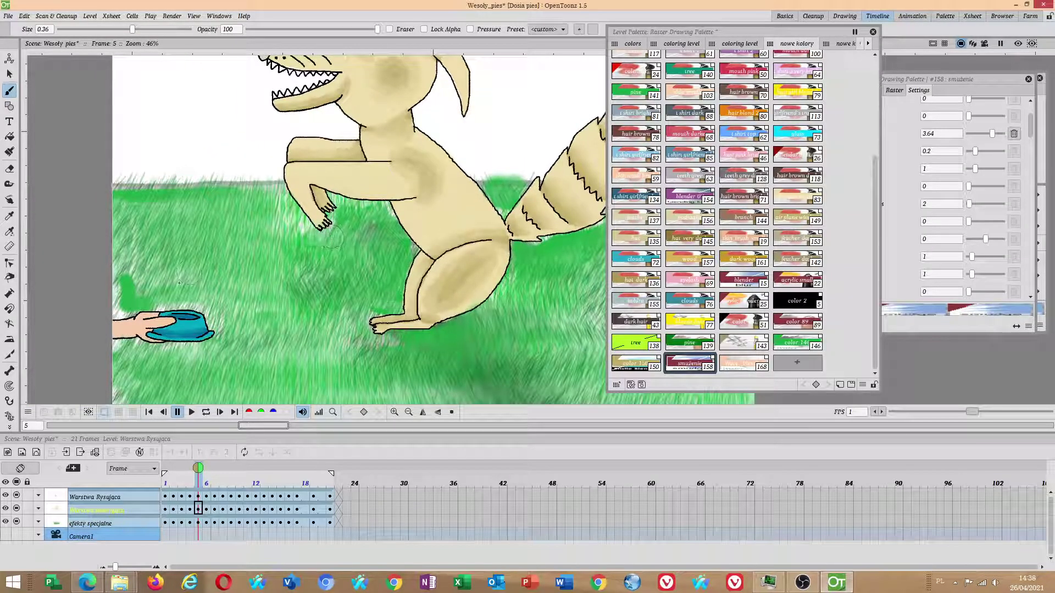
mouse_move(128, 298)
mouse_down()
mouse_move(123, 267)
mouse_move(118, 310)
mouse_move(145, 302)
mouse_move(218, 316)
mouse_up()
scroll(219, 317, down, 3)
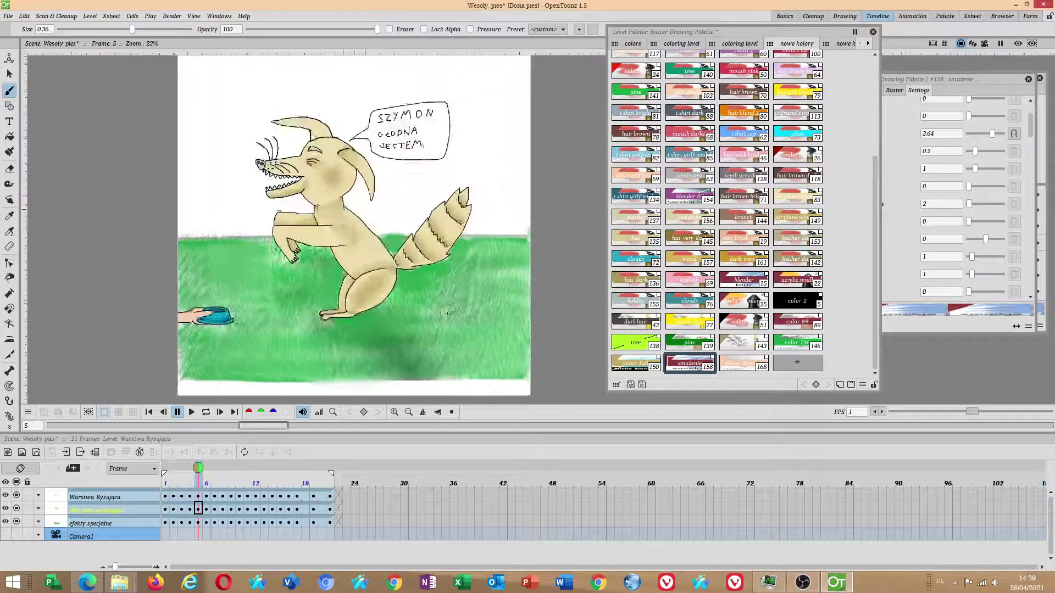
scroll(178, 213, down, 1)
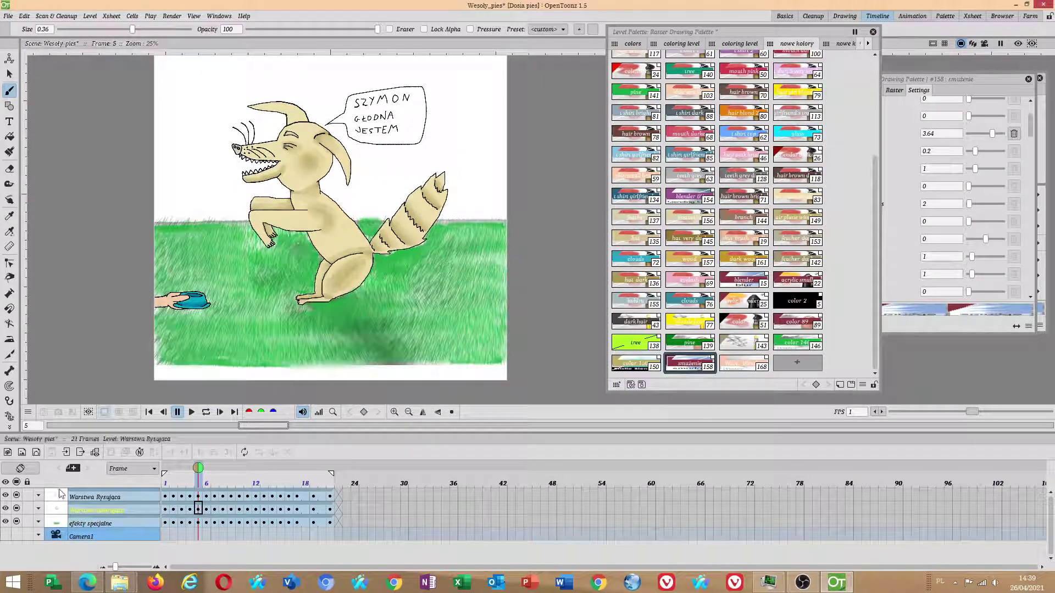
- Hide the efekty specjalne layer in the viewer and return to frame 5 of the Warstwa kolorująca layer
click(16, 522)
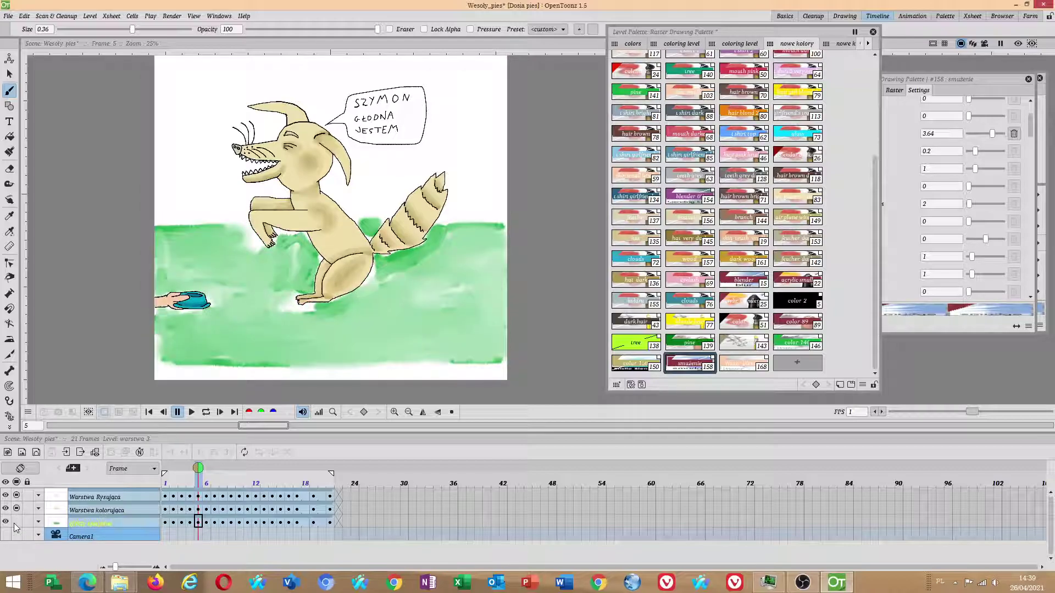
click(102, 525)
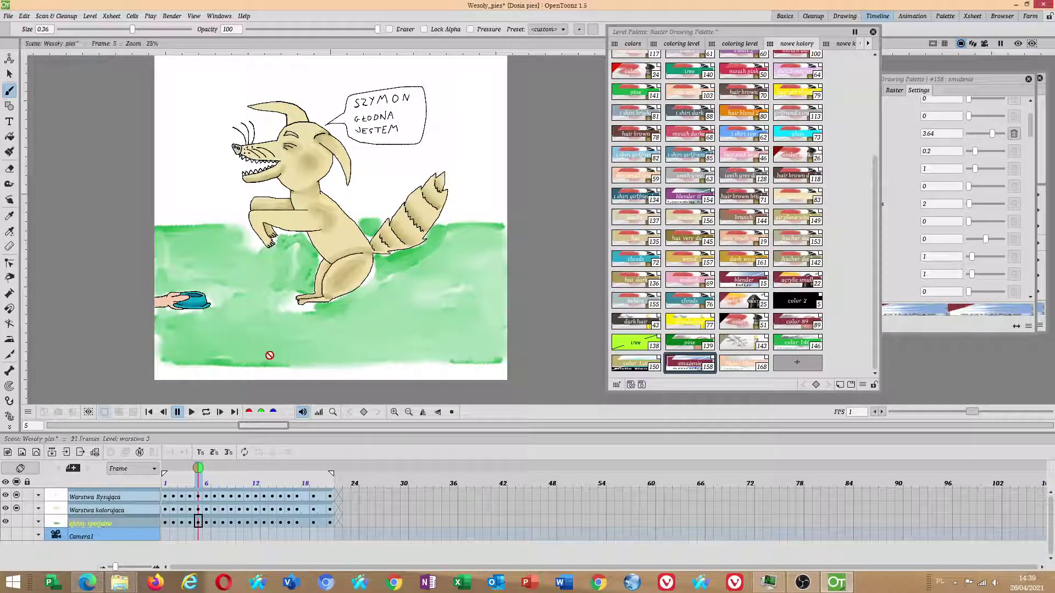
click(107, 509)
- Smudge the green into the remaining white gaps around the dog's hind legs and forepaws
mouse_move(280, 311)
mouse_down()
mouse_move(302, 318)
mouse_move(360, 300)
mouse_move(383, 279)
mouse_up()
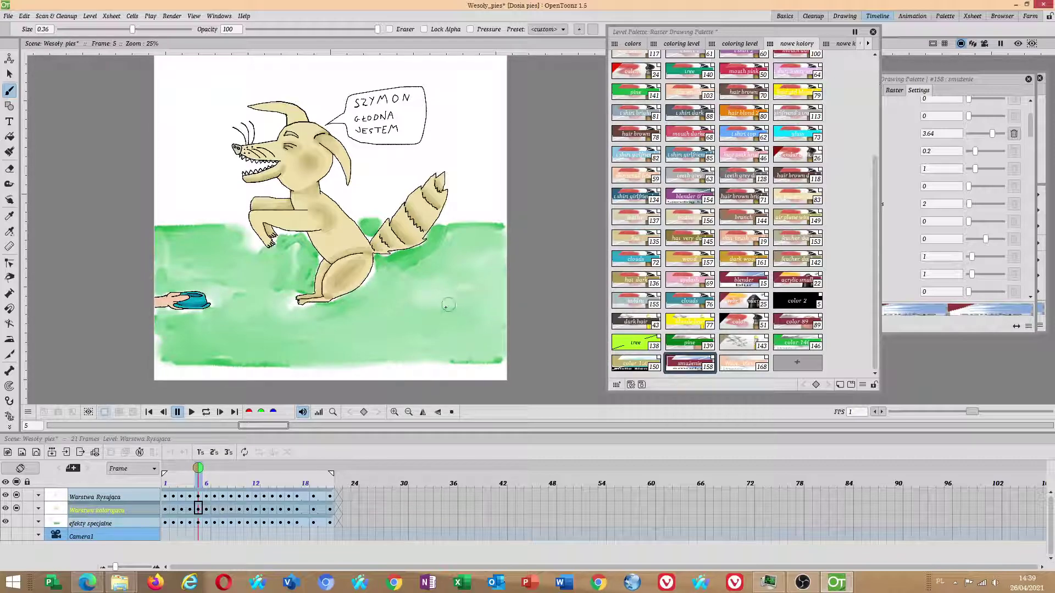
mouse_move(386, 281)
mouse_down()
mouse_move(367, 287)
mouse_move(379, 266)
mouse_up()
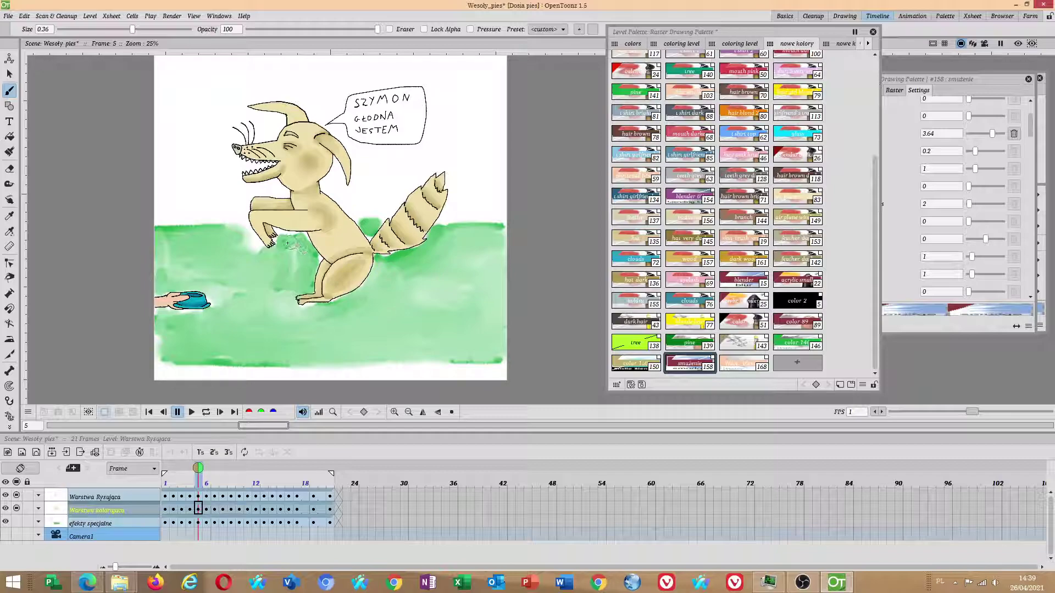
scroll(294, 245, up, 2)
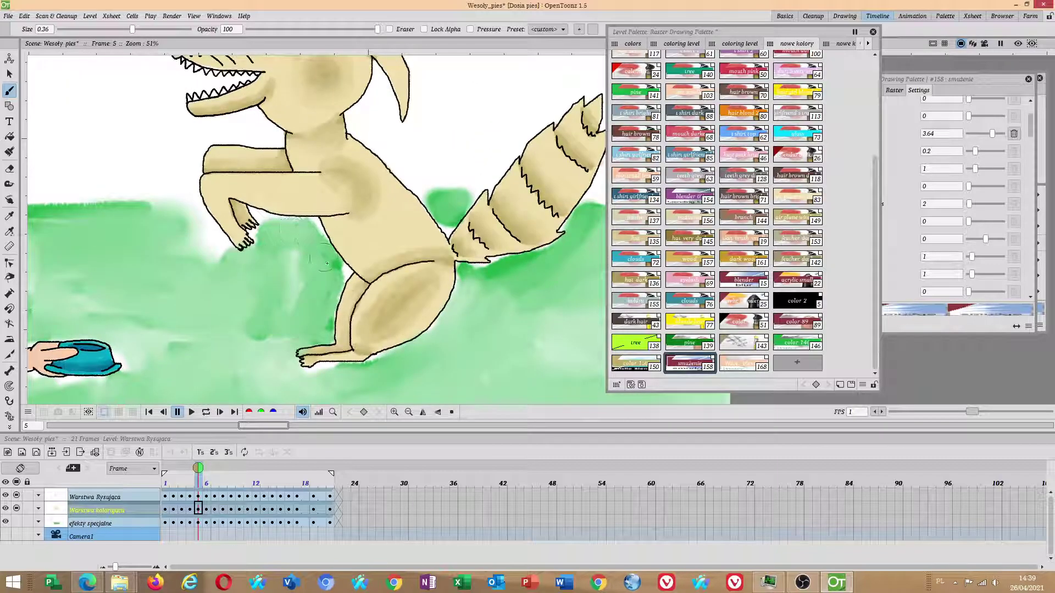
right_click(333, 287)
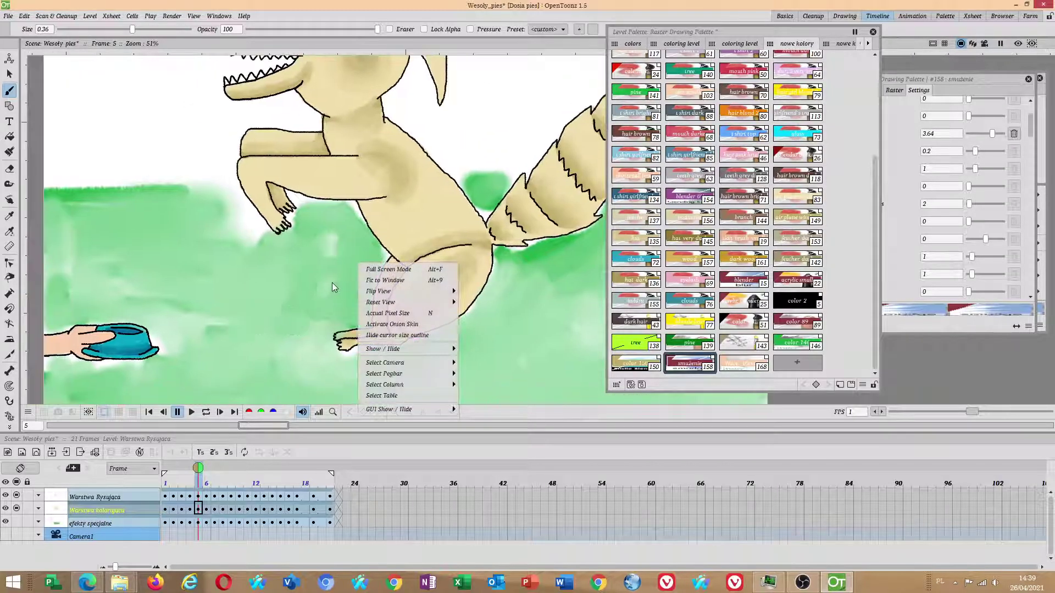
click(262, 305)
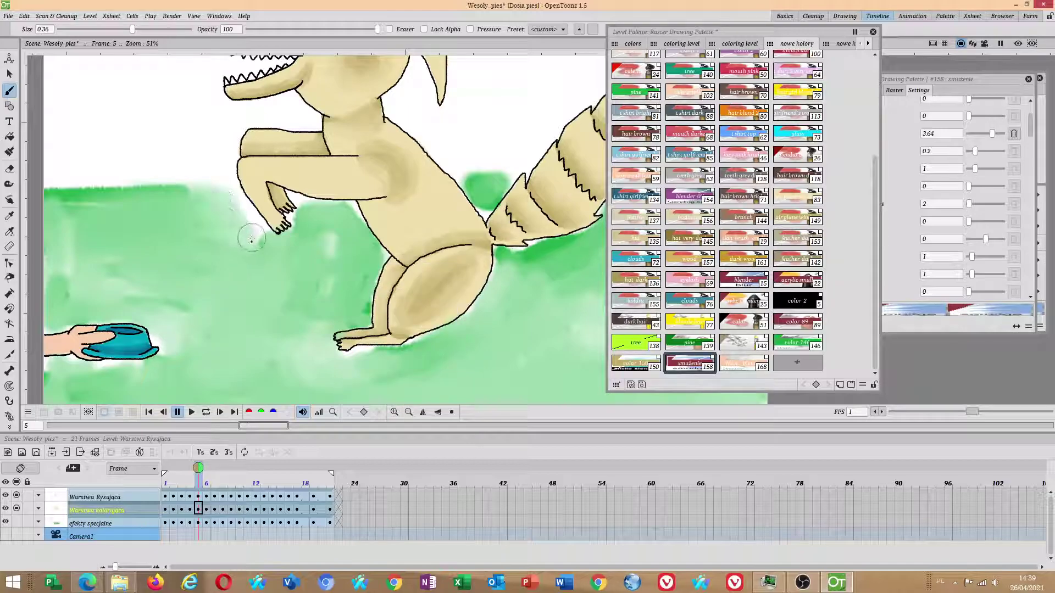
scroll(244, 285, down, 2)
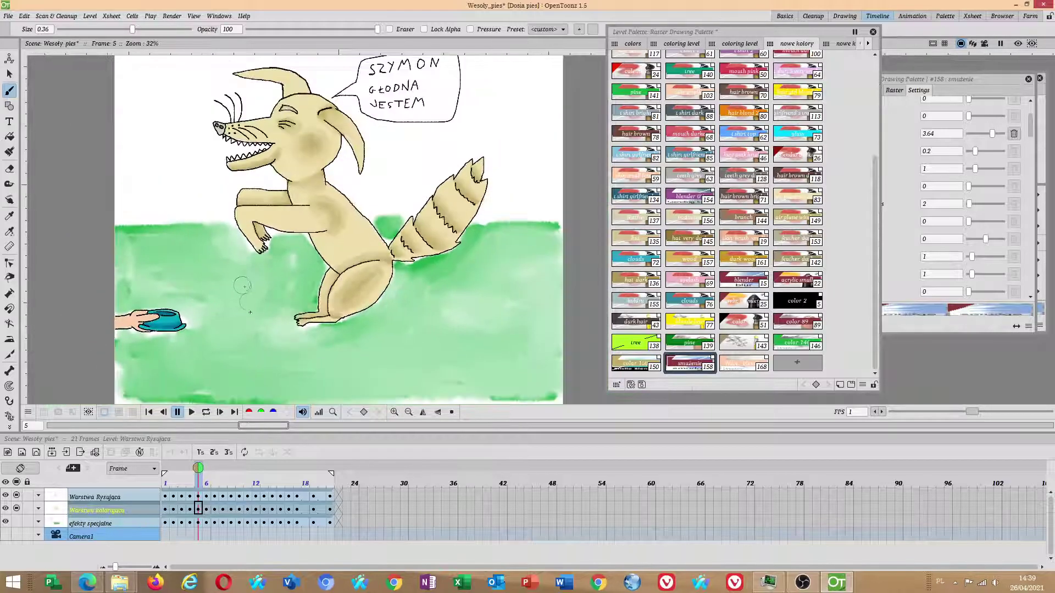
- Smudge the green along the grass's lower edge and just behind the dog's hind leg
drag(215, 383, 237, 332)
mouse_move(142, 328)
mouse_down()
mouse_move(226, 349)
mouse_move(580, 346)
mouse_up()
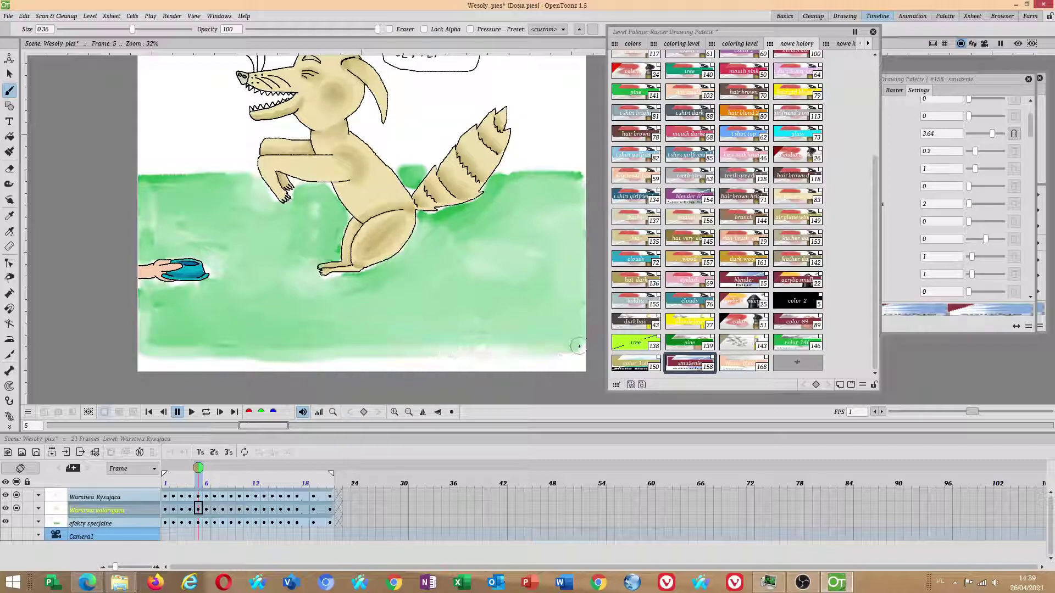
mouse_move(432, 215)
mouse_down()
mouse_move(442, 214)
mouse_move(412, 242)
mouse_up()
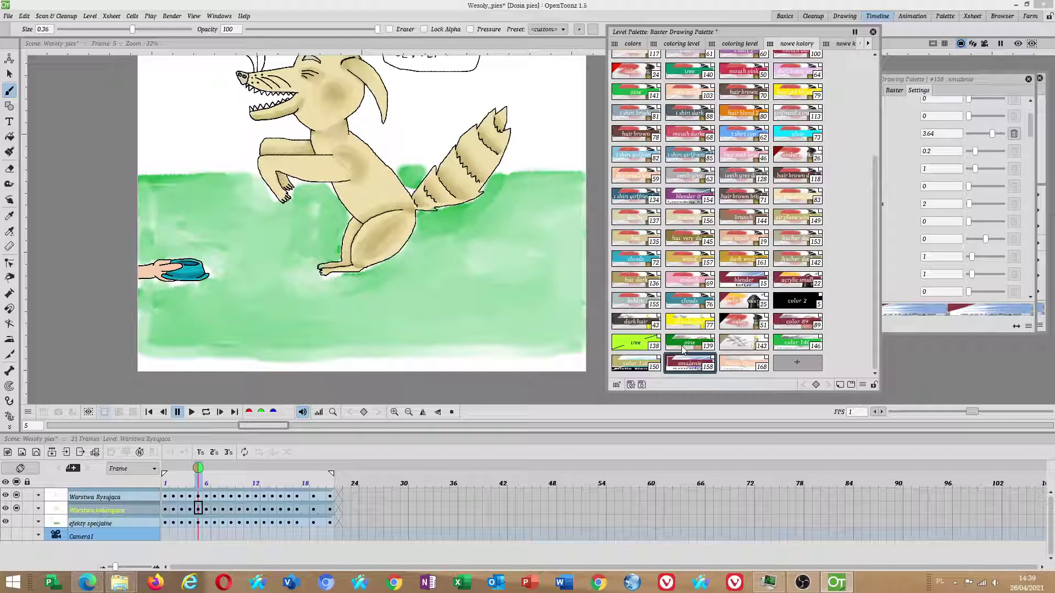
- Paint darker green patches with the pine style #141 across the grass, around the bowl and beside the dog's forepaws
click(636, 92)
mouse_move(413, 286)
mouse_down()
mouse_move(494, 285)
mouse_move(407, 291)
mouse_move(467, 283)
mouse_up()
mouse_move(220, 314)
mouse_down()
mouse_move(285, 308)
mouse_move(202, 319)
mouse_up()
drag(159, 203, 208, 217)
mouse_move(214, 254)
mouse_down()
mouse_move(207, 284)
mouse_move(144, 287)
mouse_move(195, 288)
mouse_up()
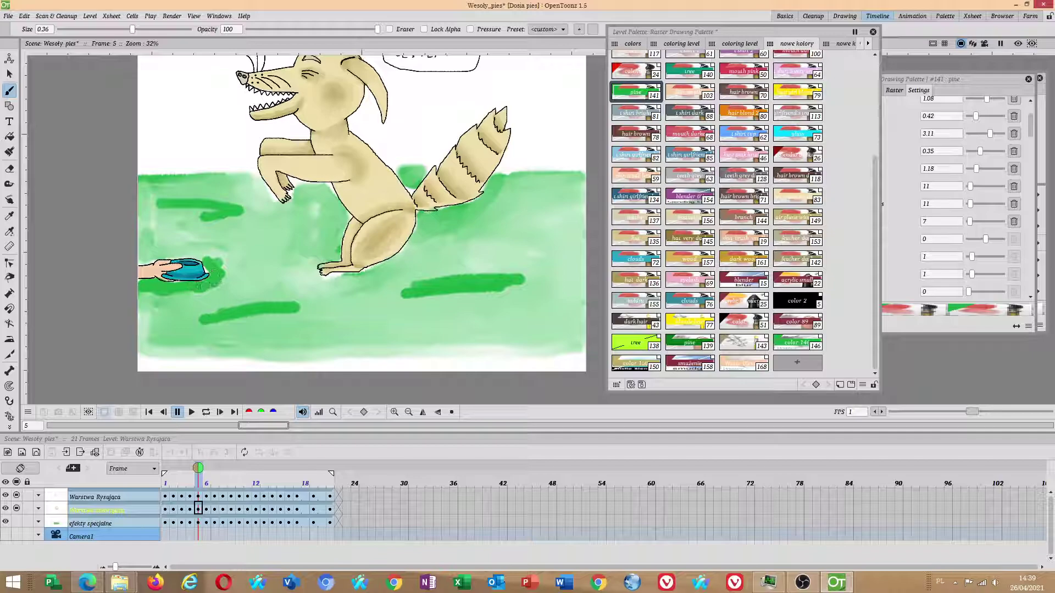
drag(236, 209, 250, 191)
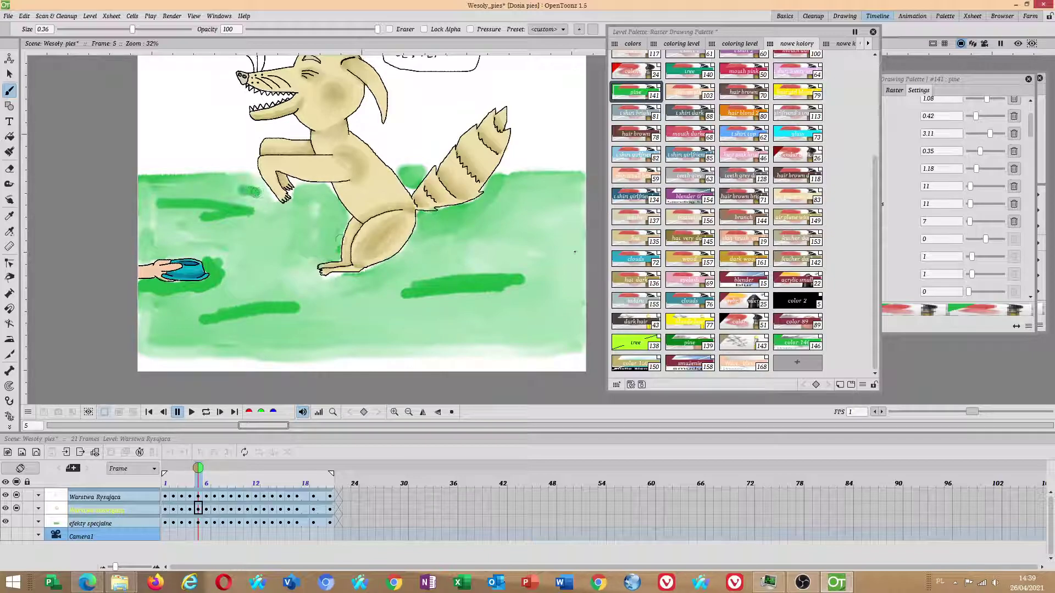
- Blend the pine patches in the foreground and around the bowl with the blender style #15 at size 1.44
click(747, 285)
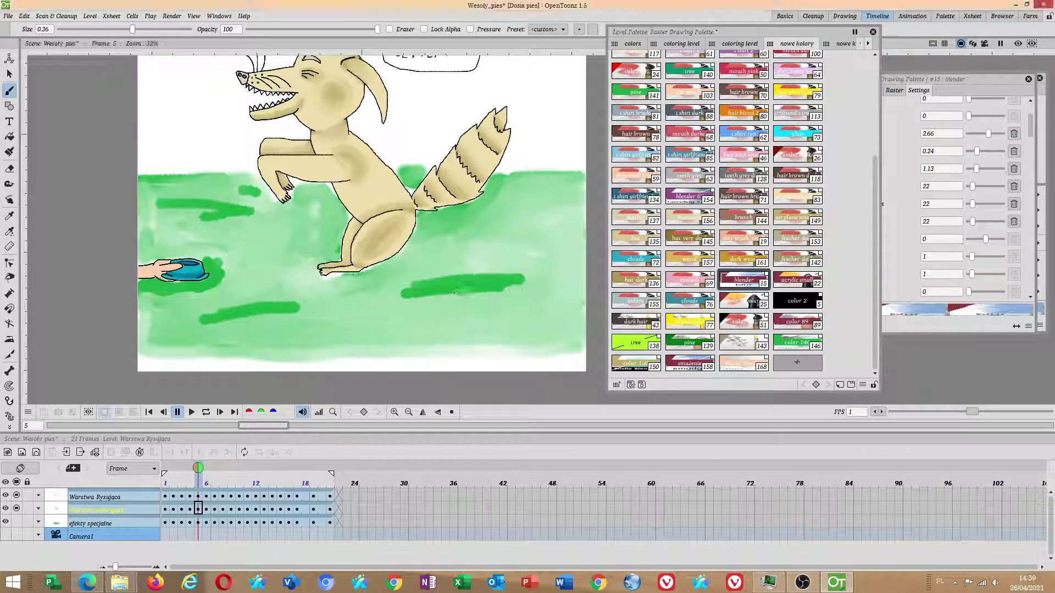
mouse_move(454, 293)
mouse_down()
mouse_move(396, 303)
mouse_move(525, 284)
mouse_move(498, 276)
mouse_move(403, 302)
mouse_up()
drag(268, 310, 190, 327)
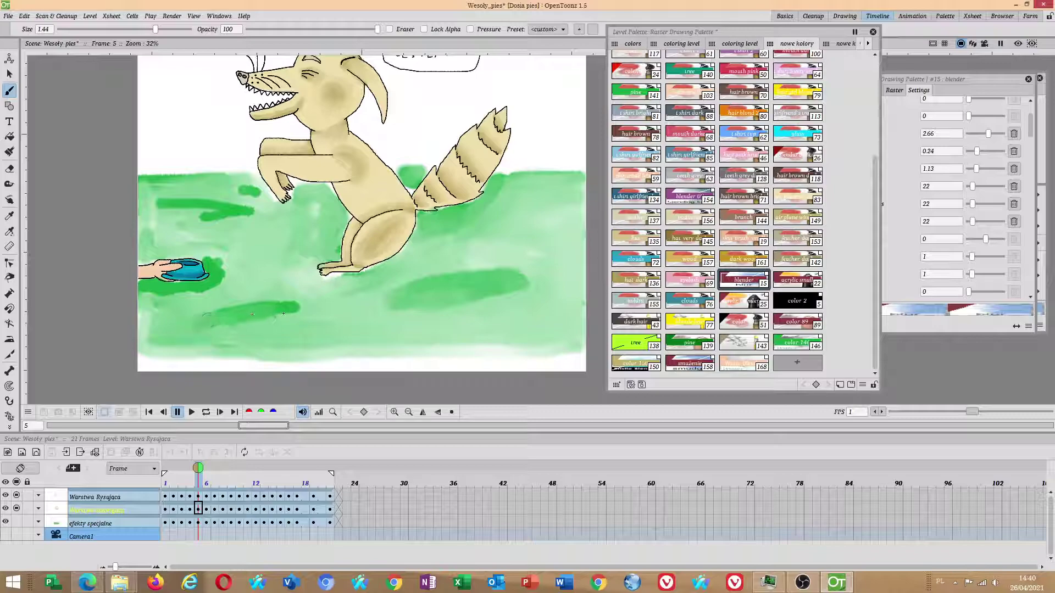
drag(240, 292, 246, 333)
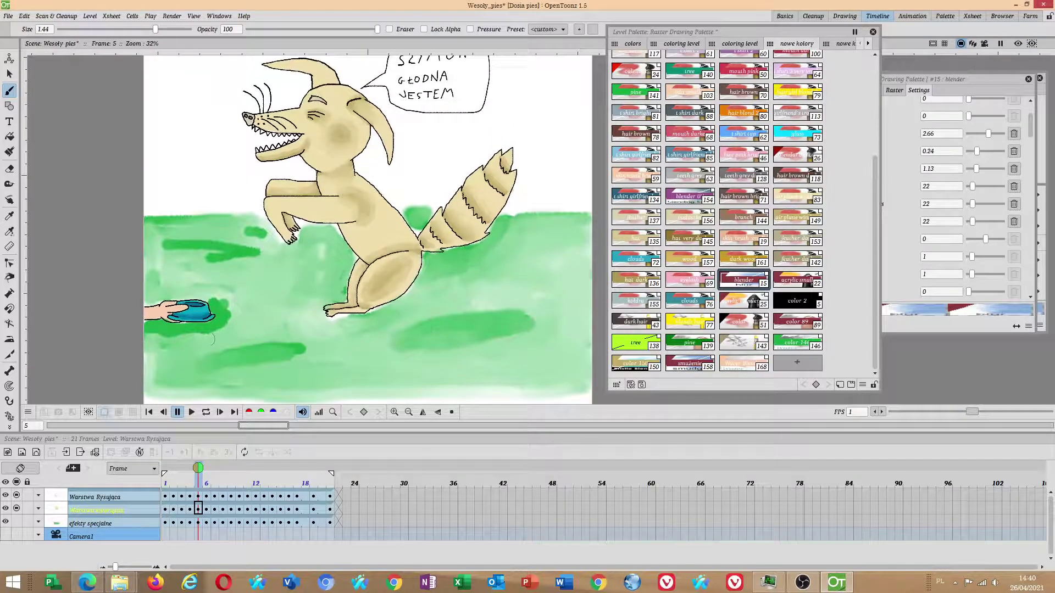
mouse_move(229, 323)
mouse_down()
mouse_move(236, 312)
mouse_move(223, 296)
mouse_up()
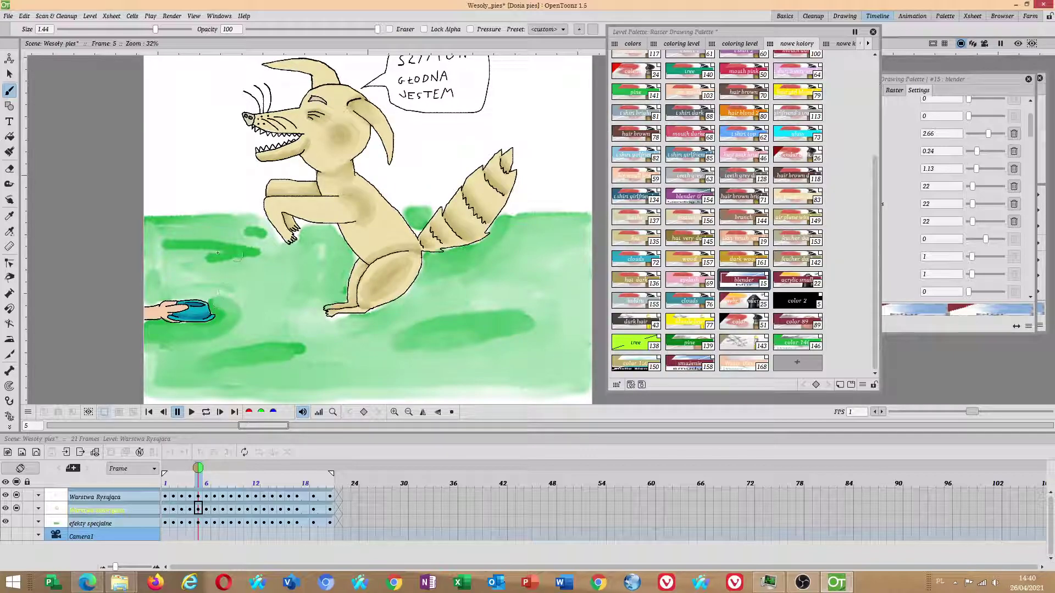
- Blend the pine patches above the bowl, near the forepaws, beside the tail and under the hind feet
mouse_move(189, 248)
mouse_down()
mouse_move(210, 241)
mouse_move(271, 259)
mouse_up()
drag(220, 294, 210, 295)
drag(236, 240, 273, 247)
drag(410, 220, 429, 216)
drag(373, 319, 330, 321)
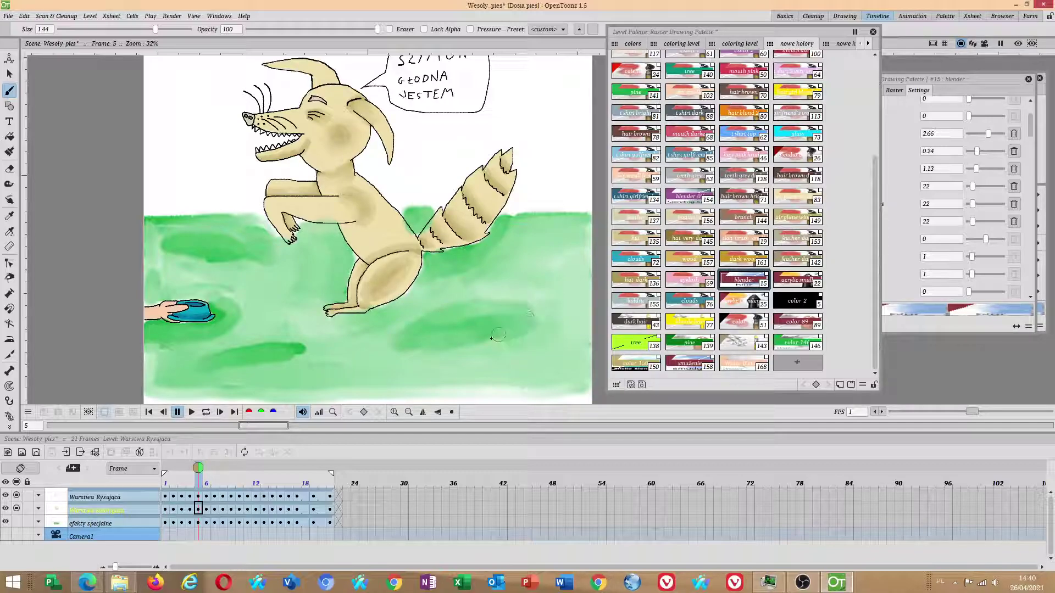
- Show the efekty specjalne layer in the viewer again and view the whole of frame 5
scroll(451, 352, down, 3)
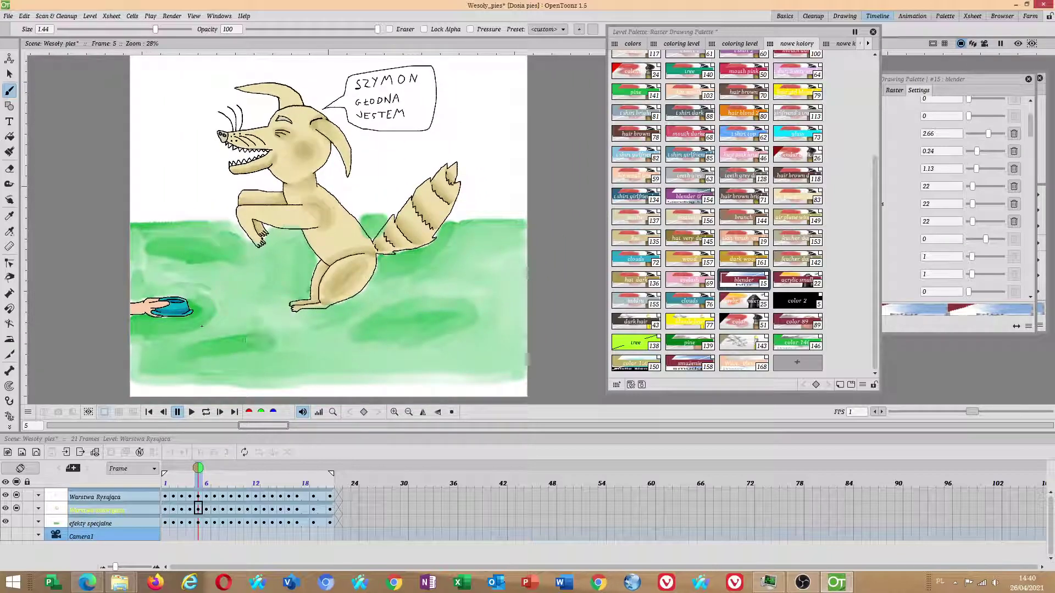
click(17, 522)
drag(350, 296, 335, 334)
scroll(335, 335, down, 2)
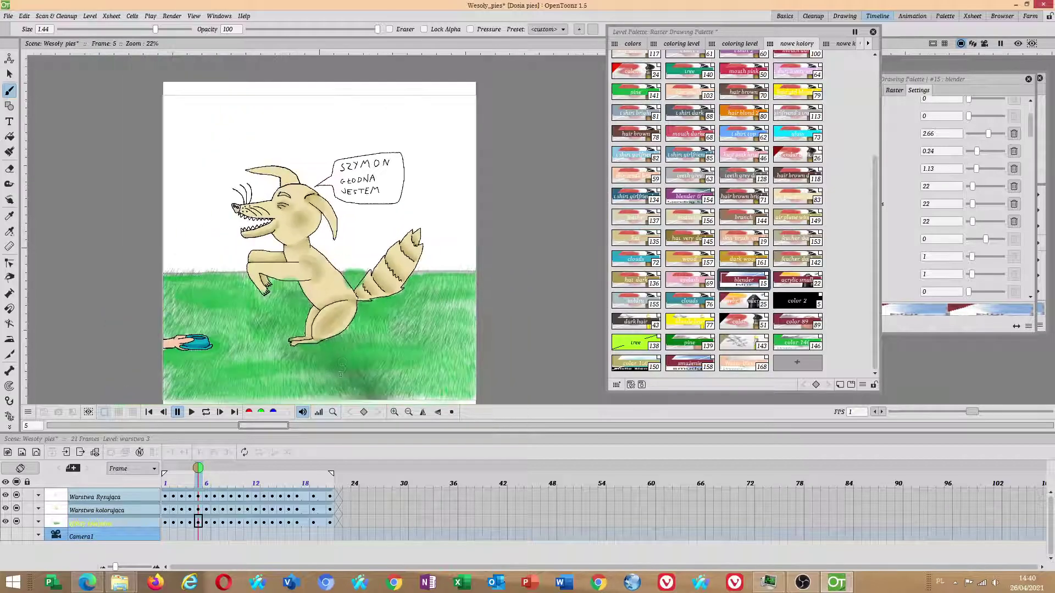
- Check the grass on frames 4, 3 and 1 of the efekty specjalne layer, and save the scene
click(189, 524)
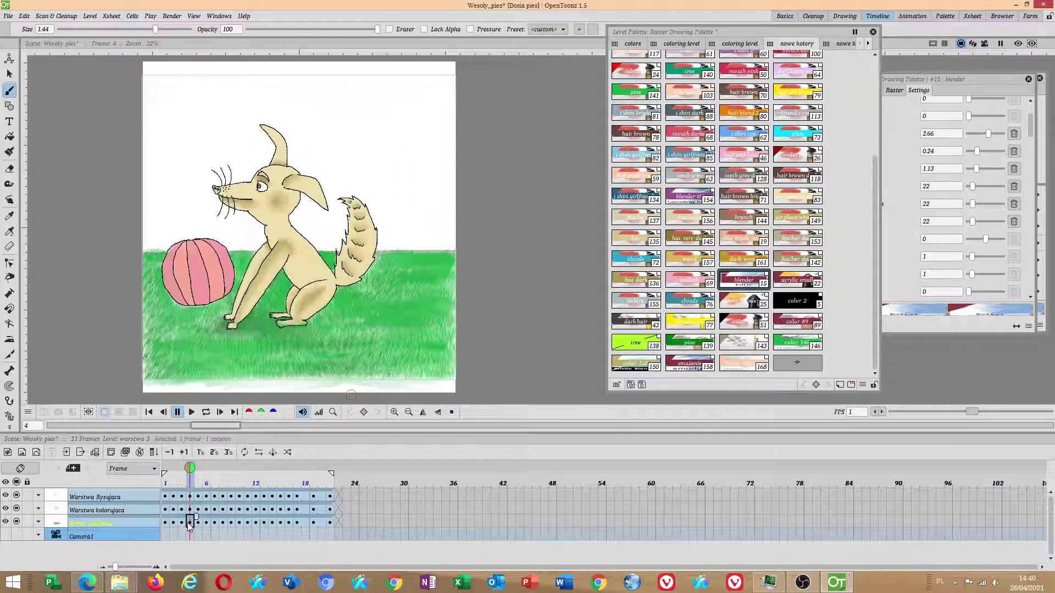
click(181, 523)
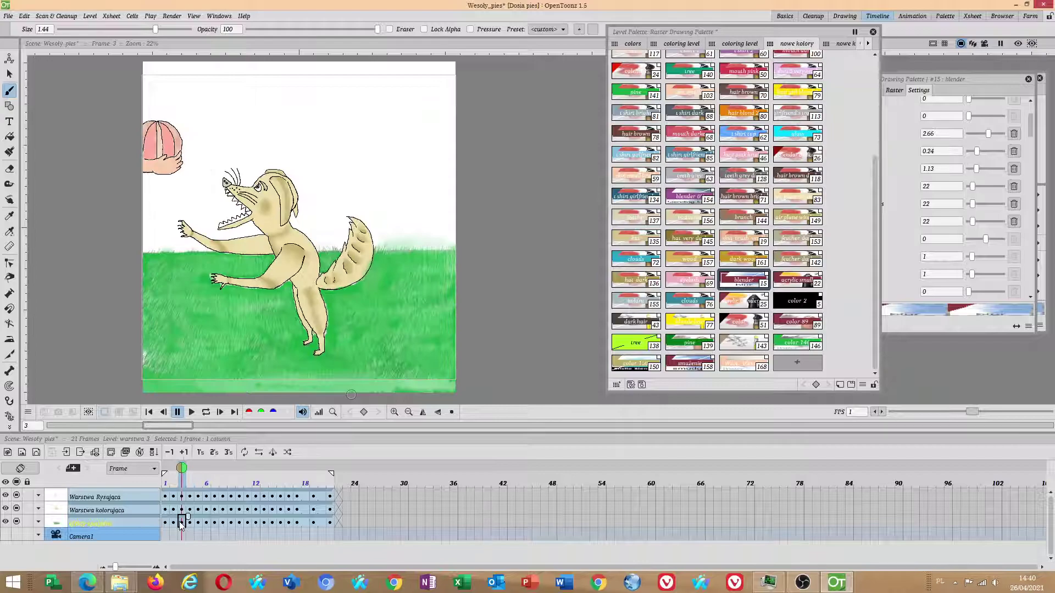
click(166, 522)
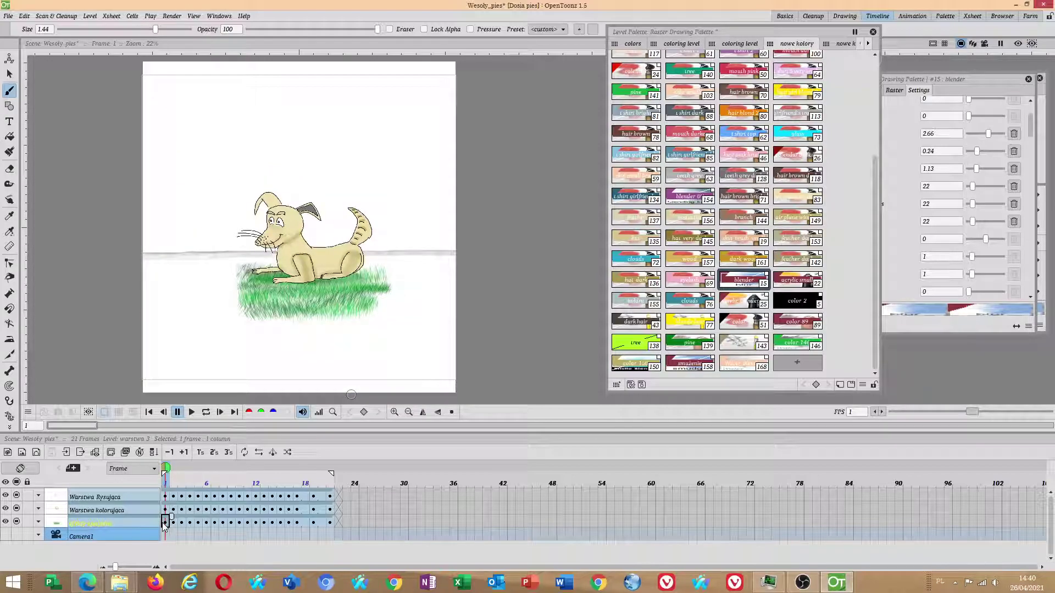
click(8, 16)
click(35, 59)
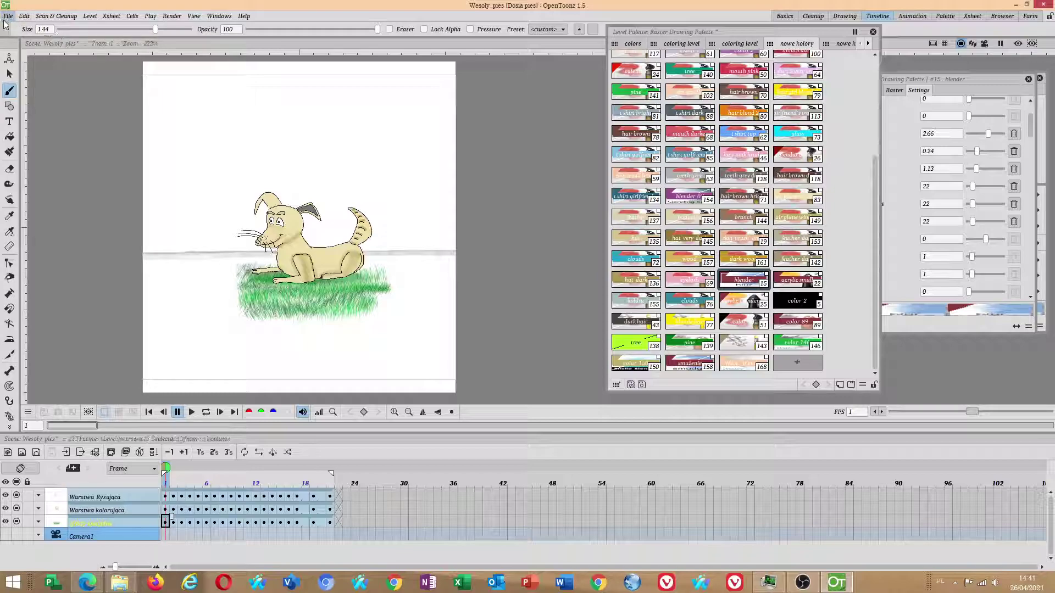
- Examine the grass shading on frames 4 to 12 of the efekty specjalne layer
click(191, 522)
click(200, 522)
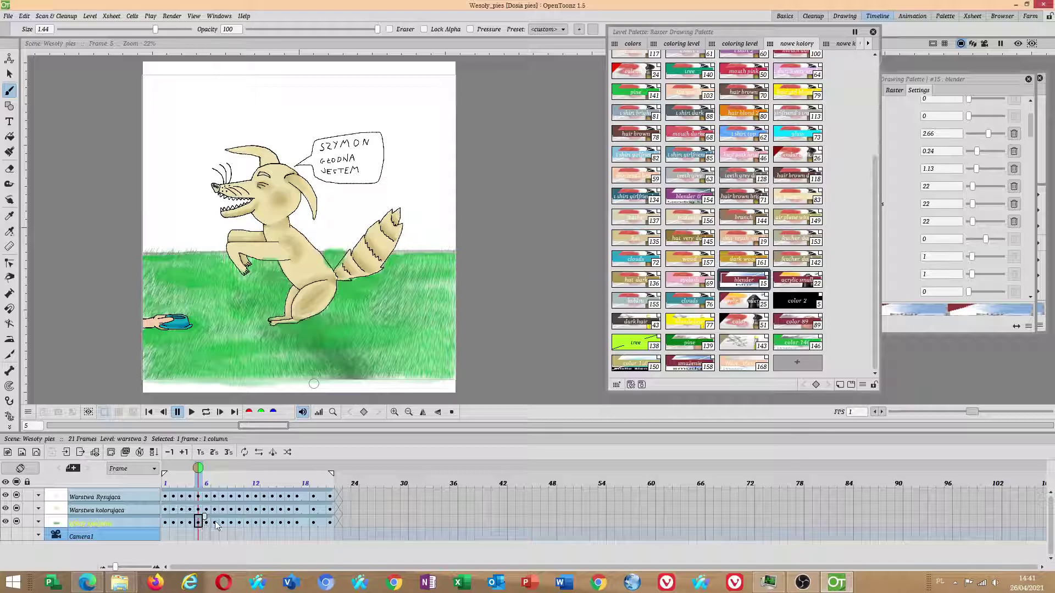
click(215, 522)
click(201, 522)
click(208, 522)
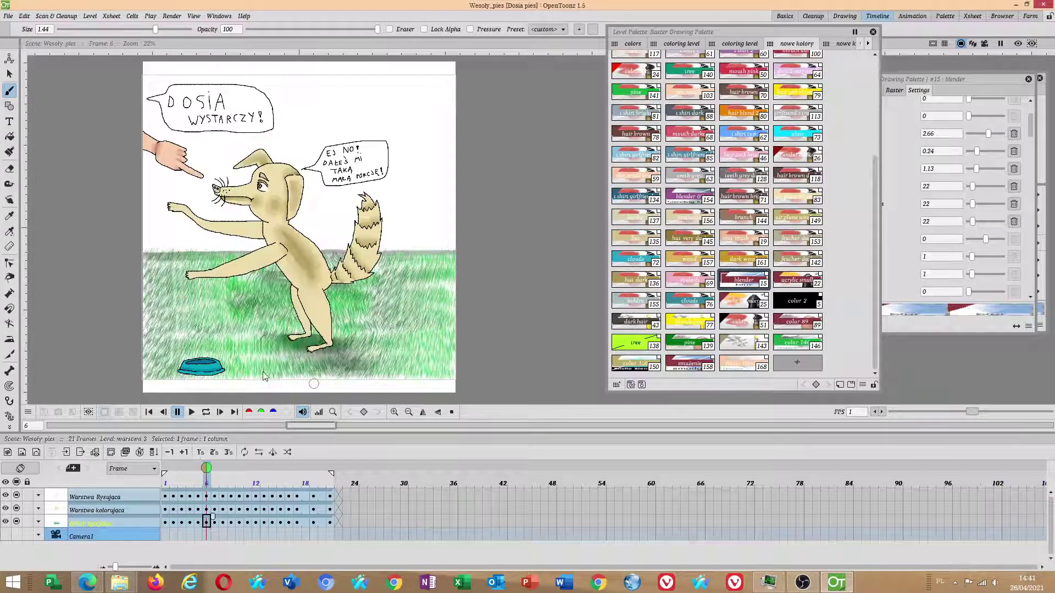
click(217, 522)
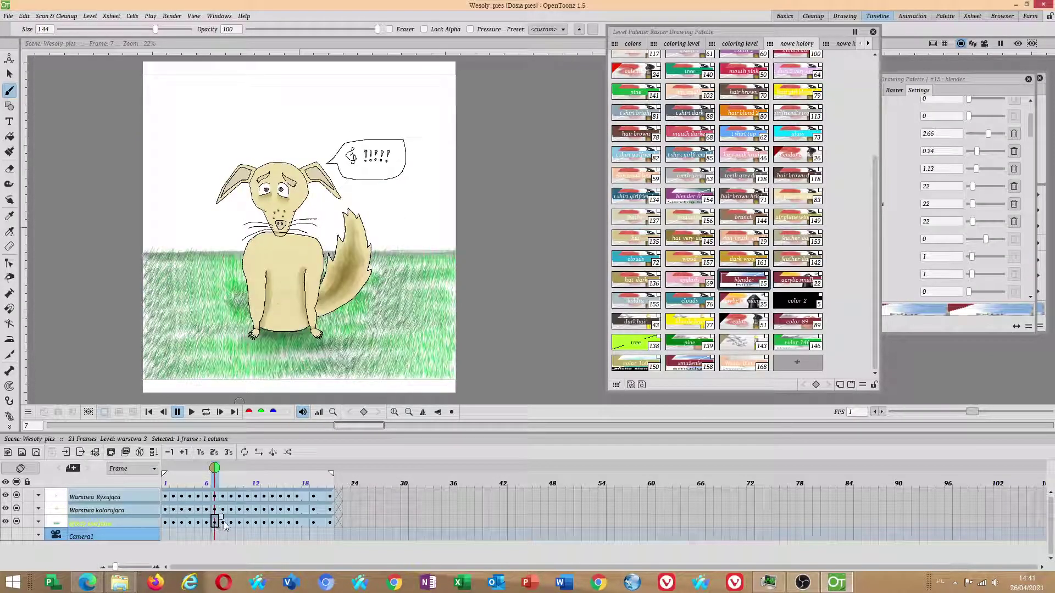
click(223, 522)
click(232, 522)
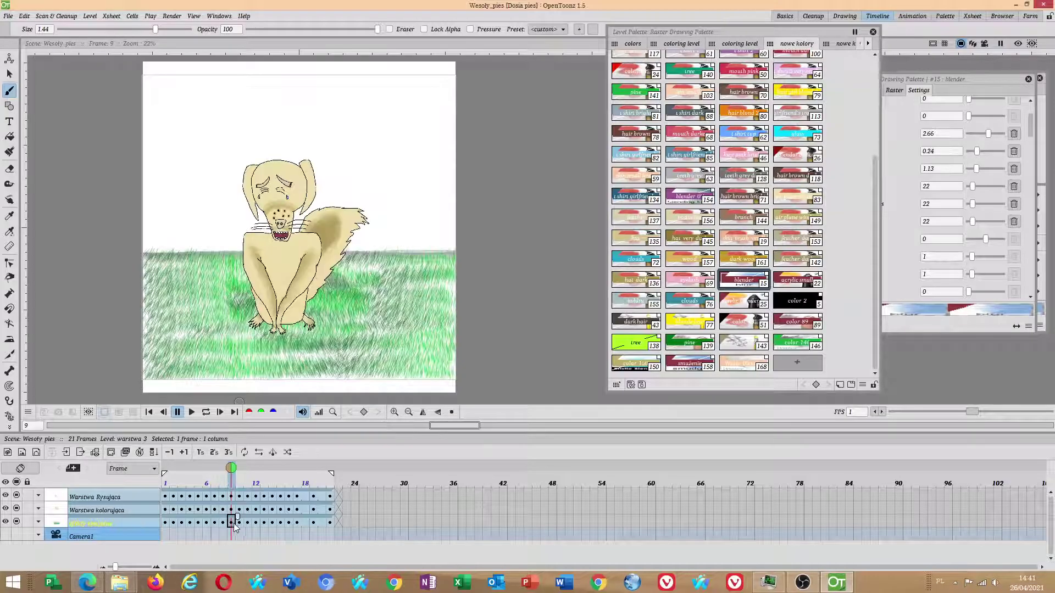
click(247, 524)
click(255, 523)
scroll(369, 356, up, 1)
drag(303, 294, 330, 294)
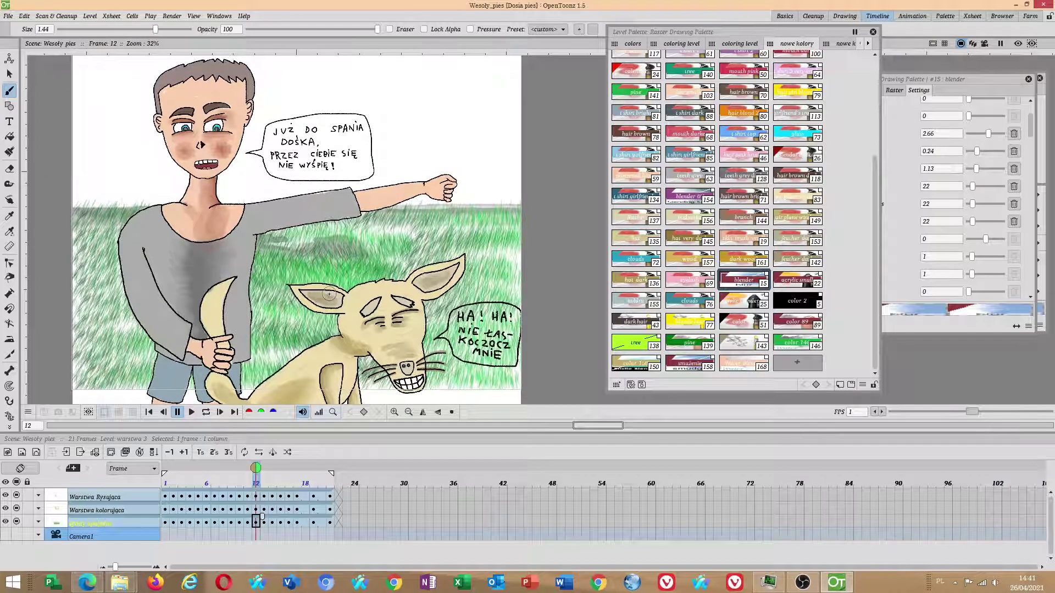
- Examine the backgrounds of frames 13, 14 and 16, and return to frame 1
click(266, 523)
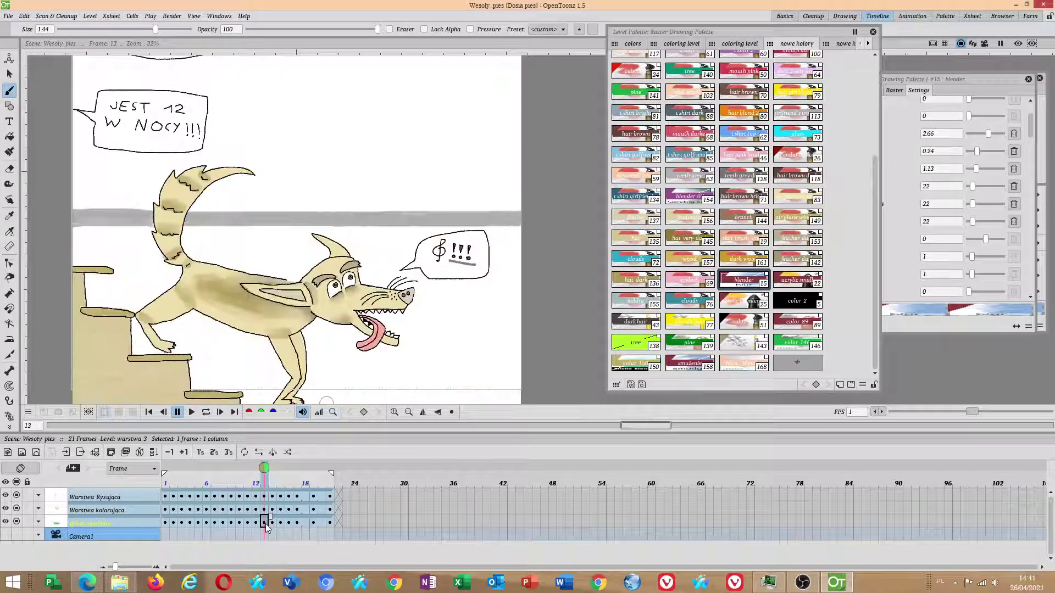
scroll(410, 266, down, 2)
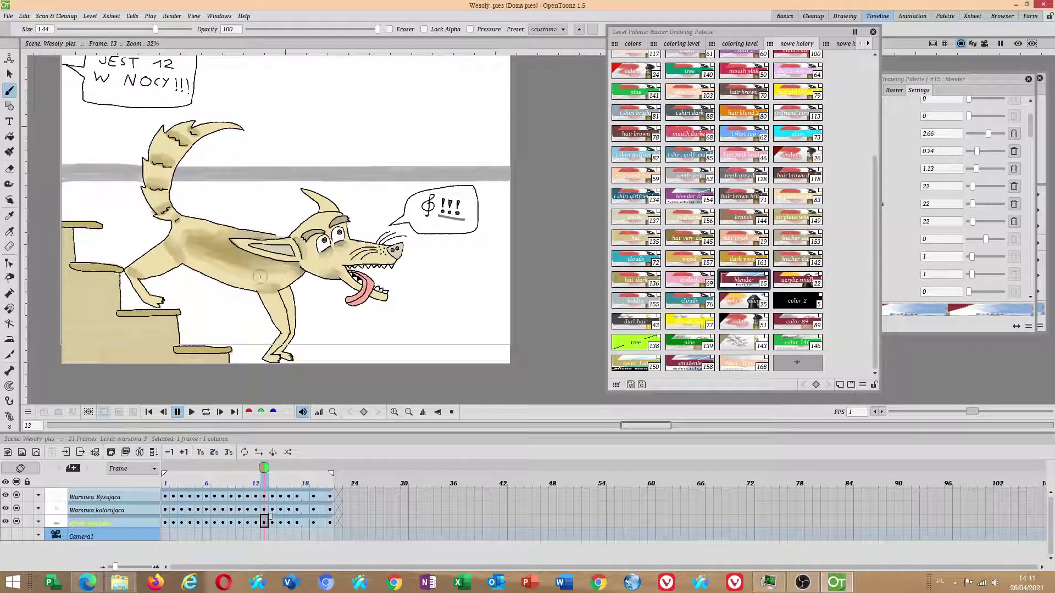
scroll(260, 277, down, 2)
click(274, 523)
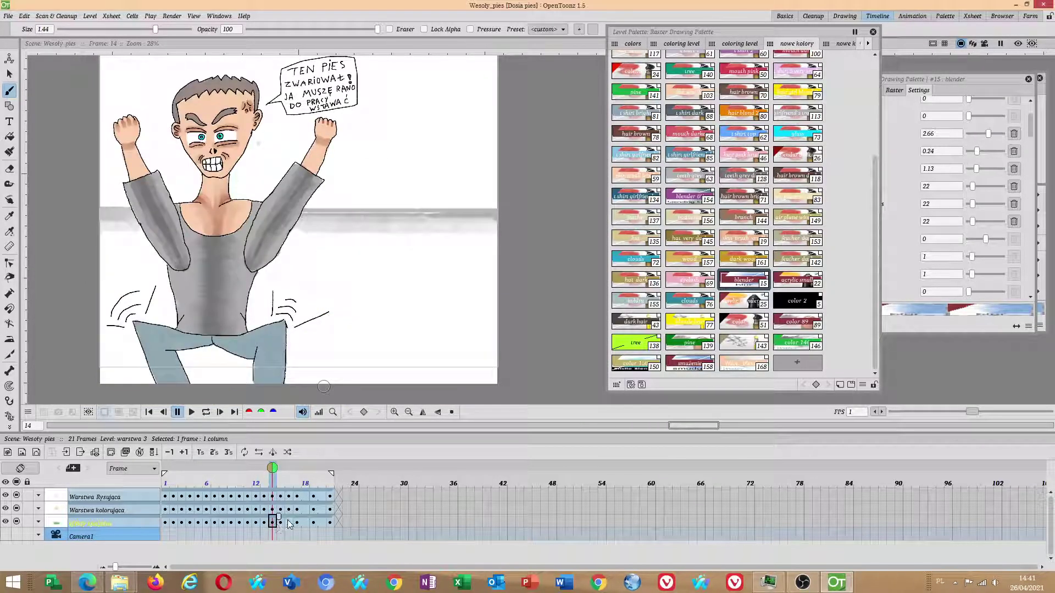
click(288, 522)
click(167, 522)
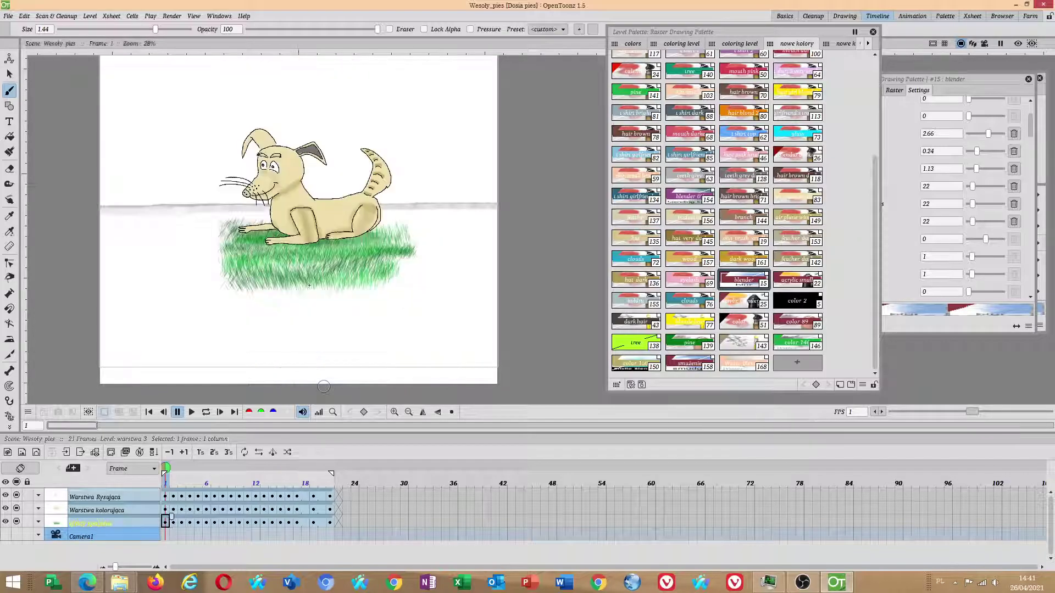
drag(378, 270, 307, 311)
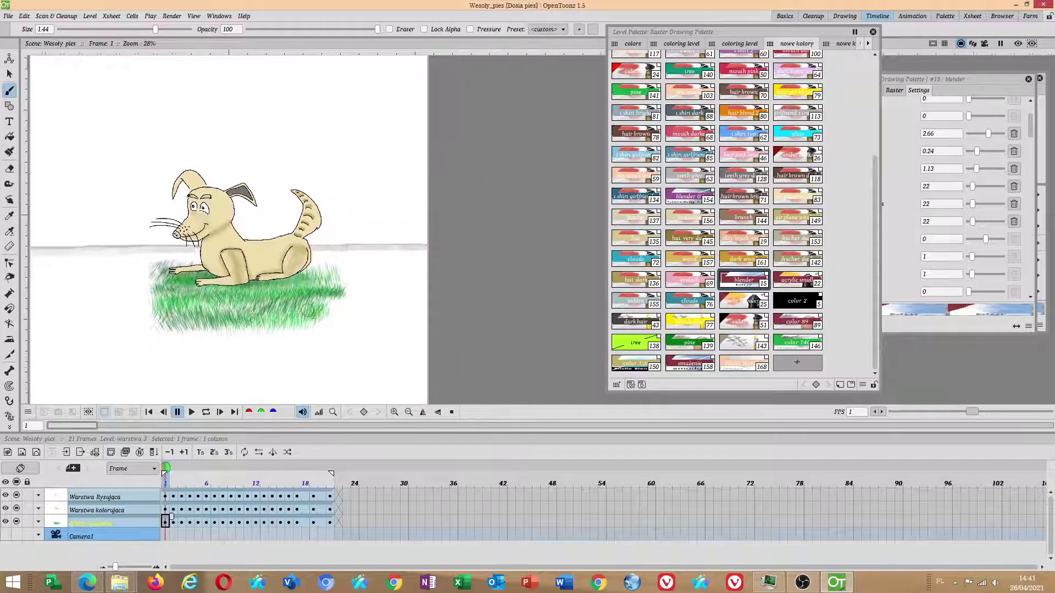
click(802, 583)
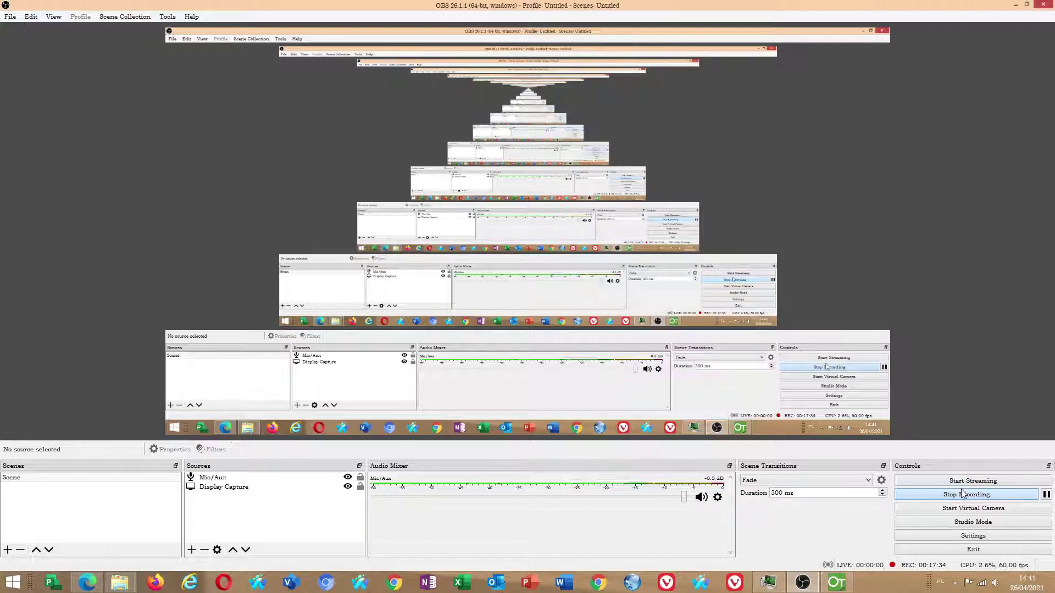